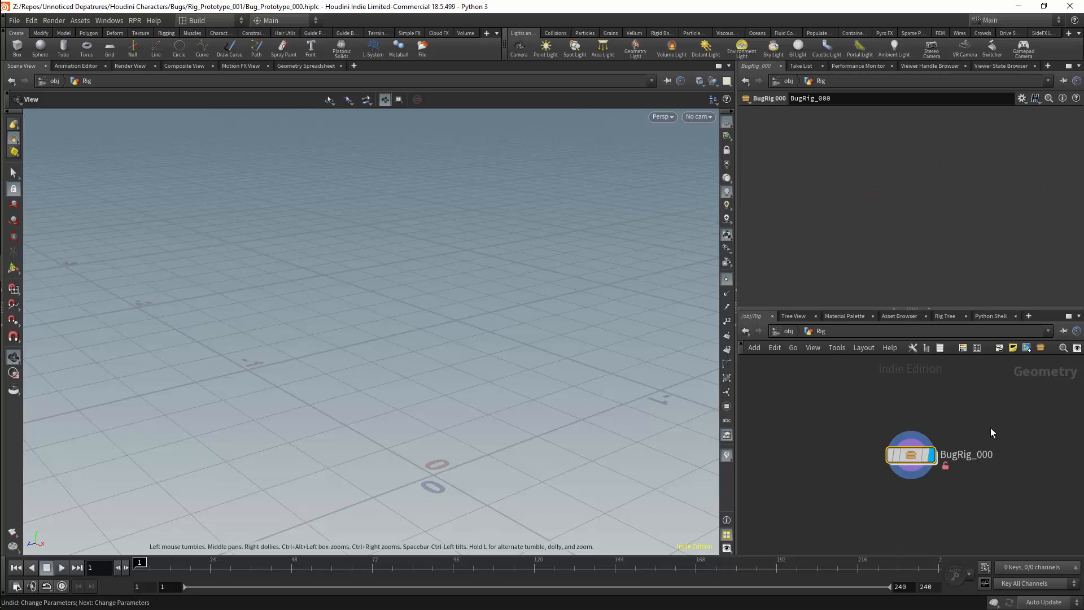
Add Bug_Base_Mesh.bgeo.sc from $HIP/geo/ to the extra files of the BugRig_000 digital asset.
right_click(909, 458)
click(942, 605)
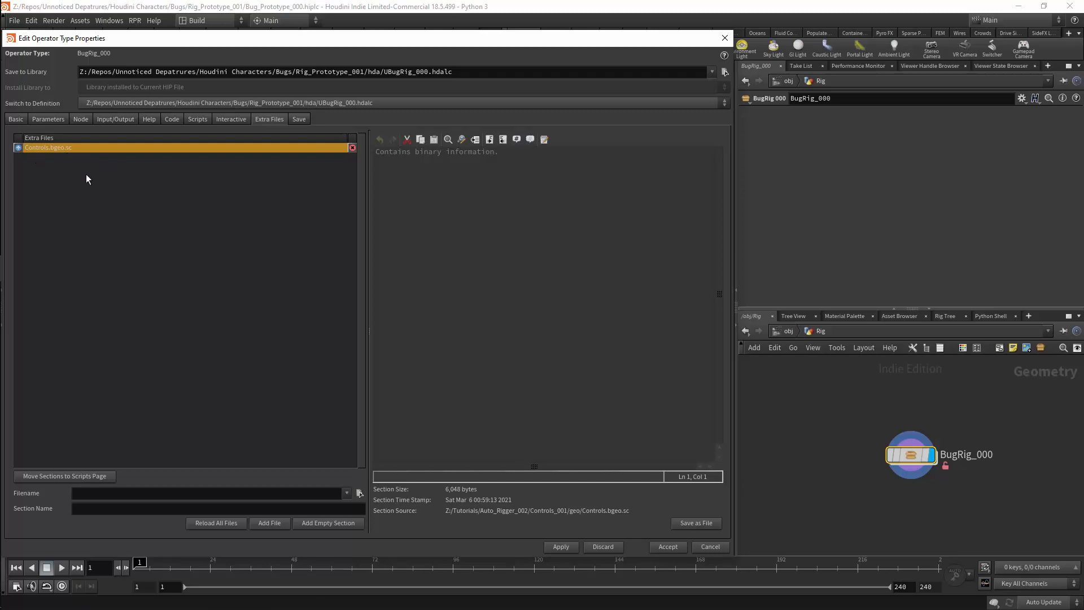
click(359, 493)
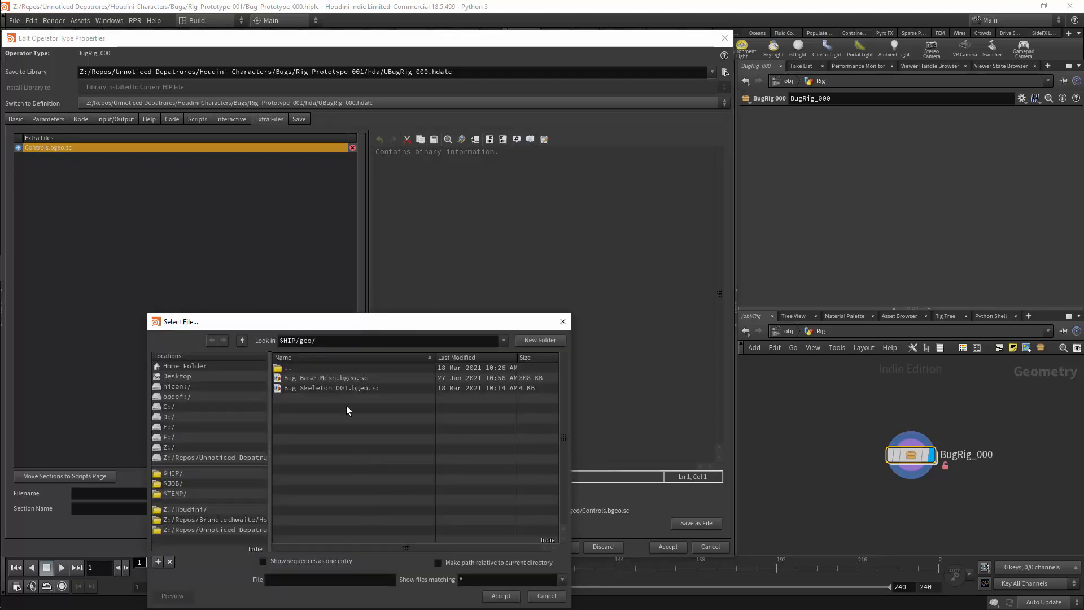
click(340, 377)
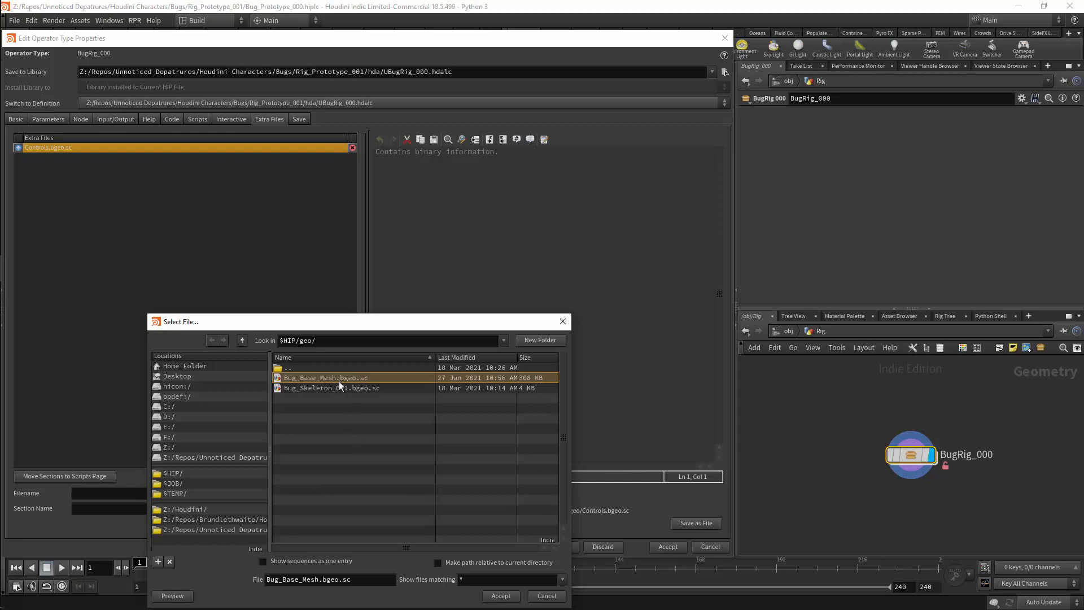
click(507, 597)
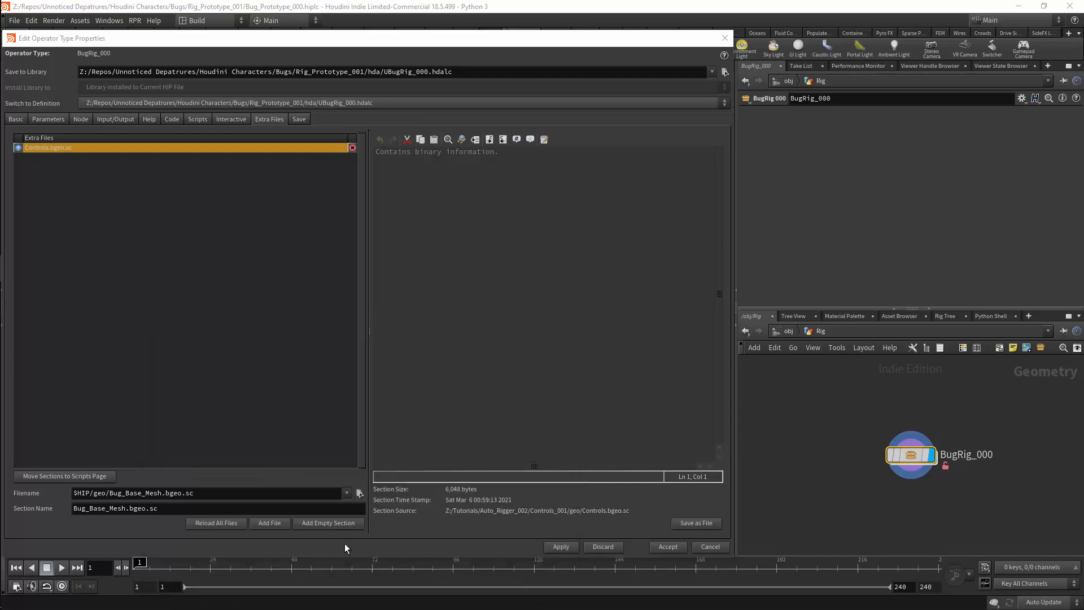
click(267, 524)
Add Bug_Skeleton_001.bgeo.sc to the asset's extra files and save the BugRig_000 node type.
click(359, 493)
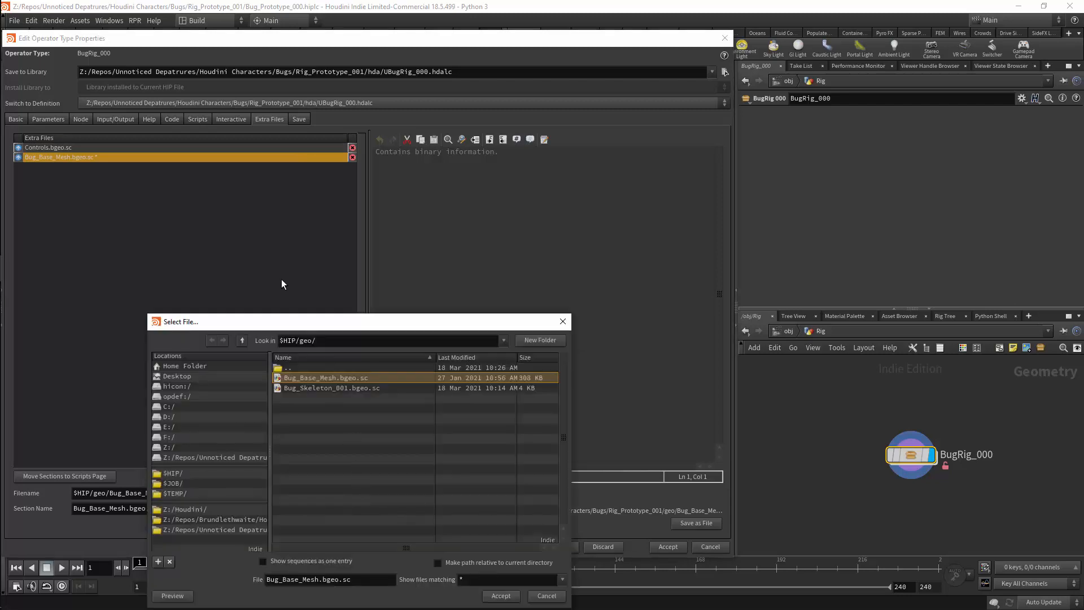
click(321, 390)
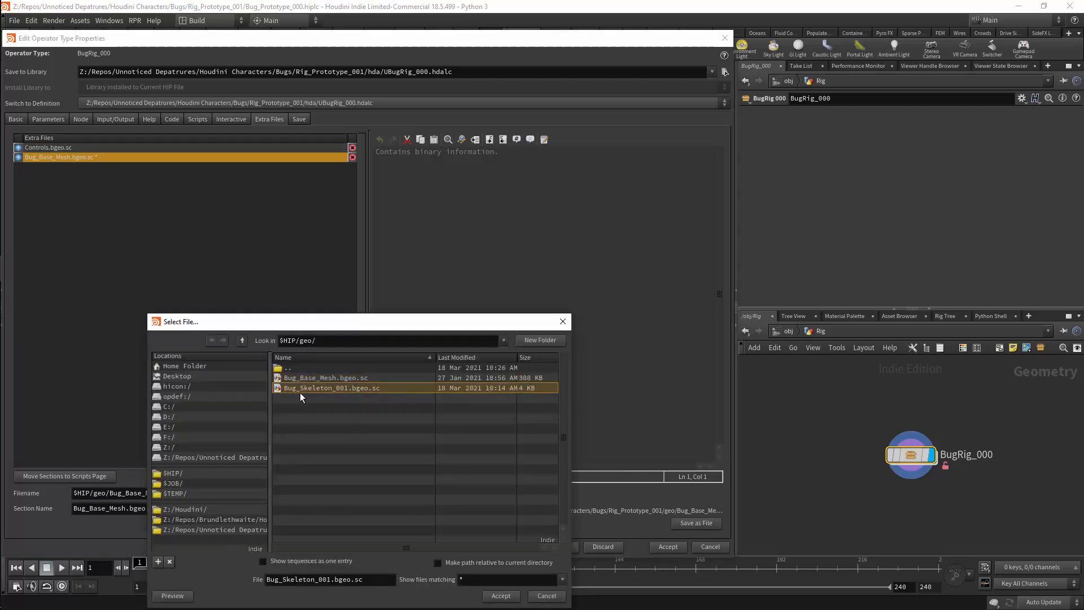
click(500, 595)
click(263, 524)
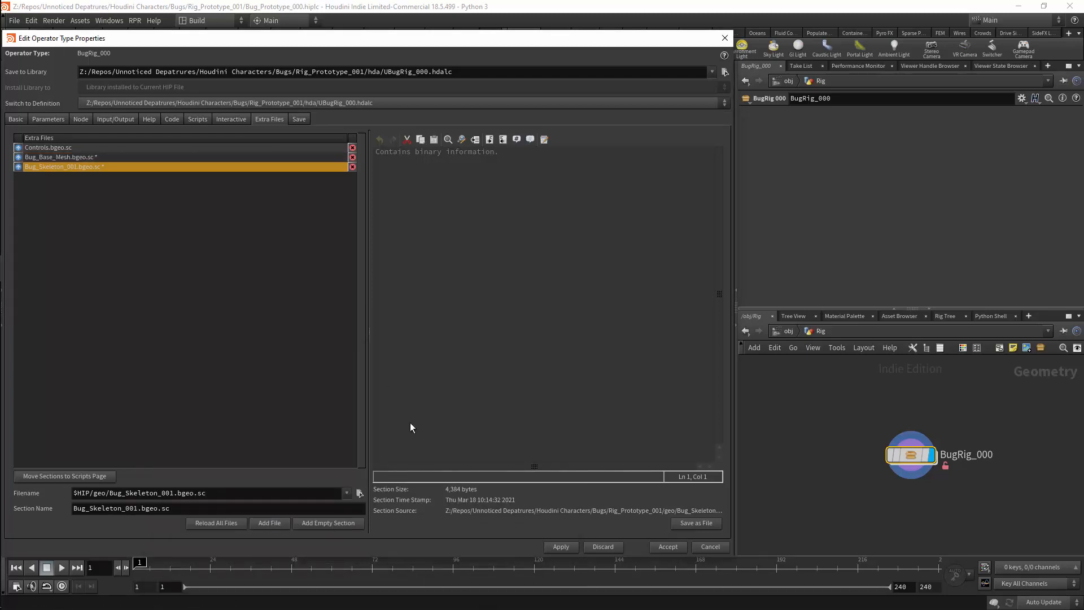
click(663, 547)
right_click(909, 459)
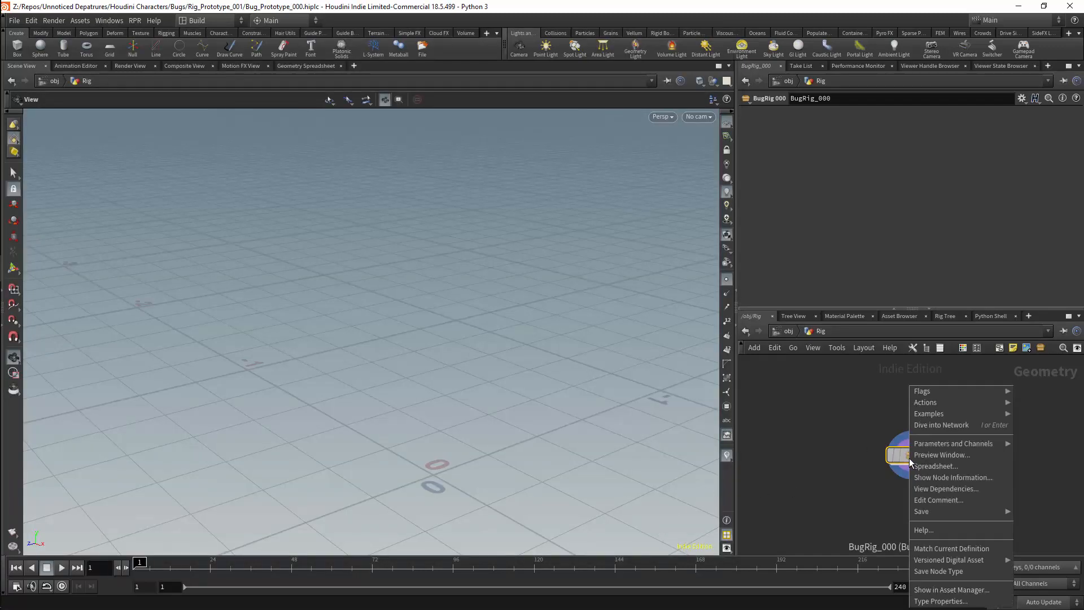
click(930, 571)
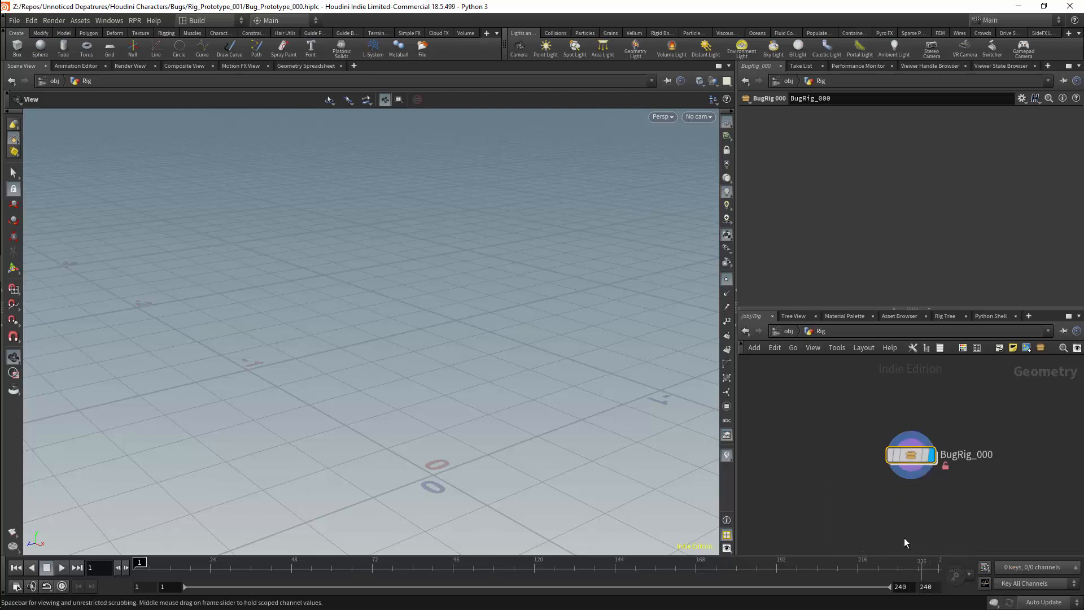
Place a File node inside the BugRig_000 network, above the output node.
double_click(913, 458)
key(Tab)
mouse_move(915, 379)
text(file)
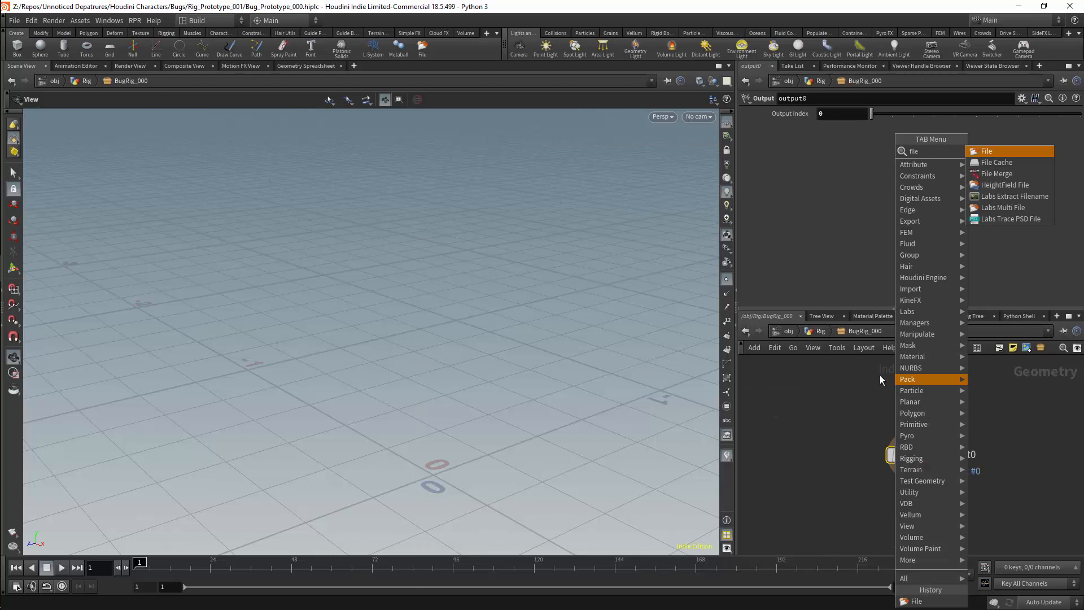
key(Return)
click(833, 405)
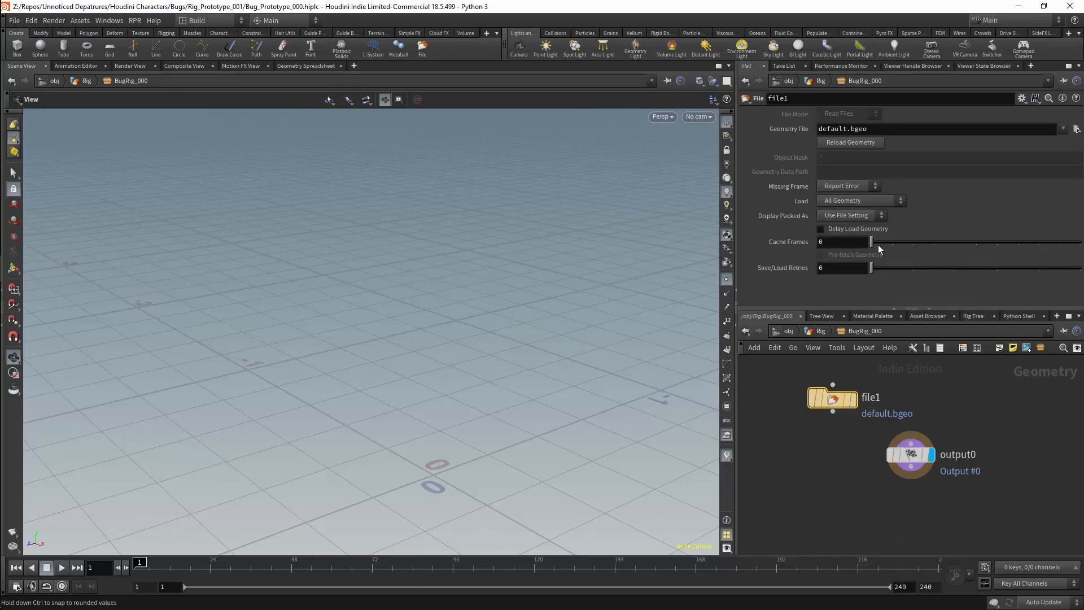
Load $HIP/geo/Bug_Base_Mesh.bgeo.sc in the File node and display its geometry.
click(1076, 129)
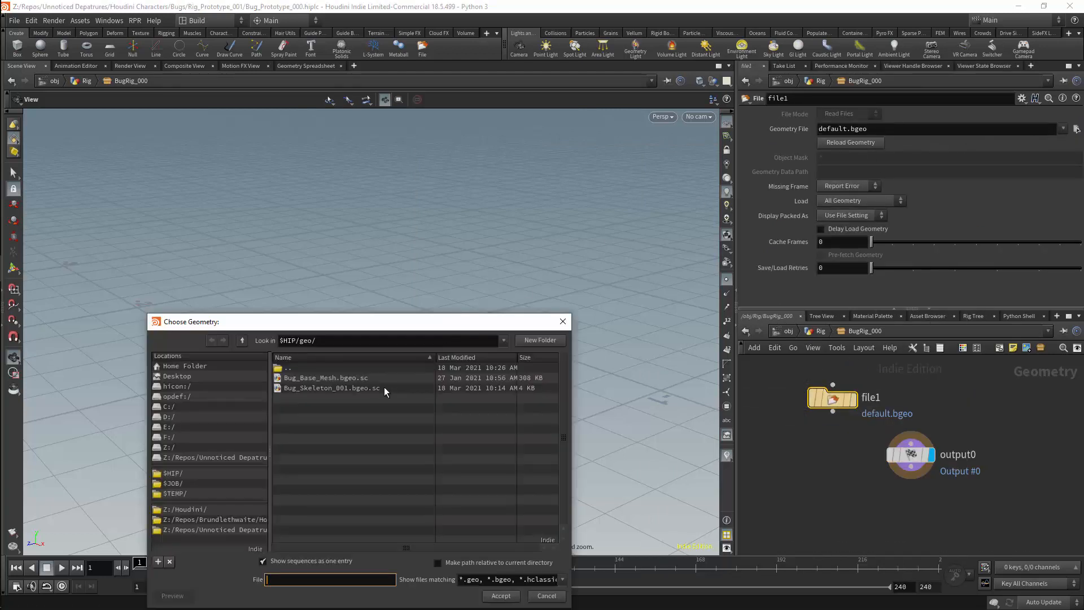
click(366, 378)
click(500, 596)
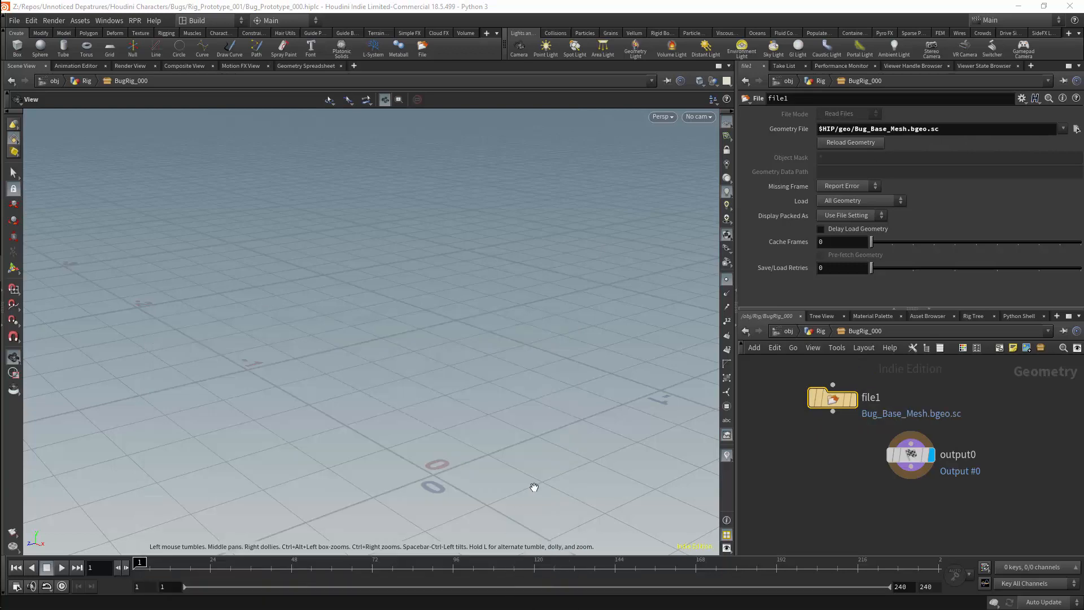
click(854, 399)
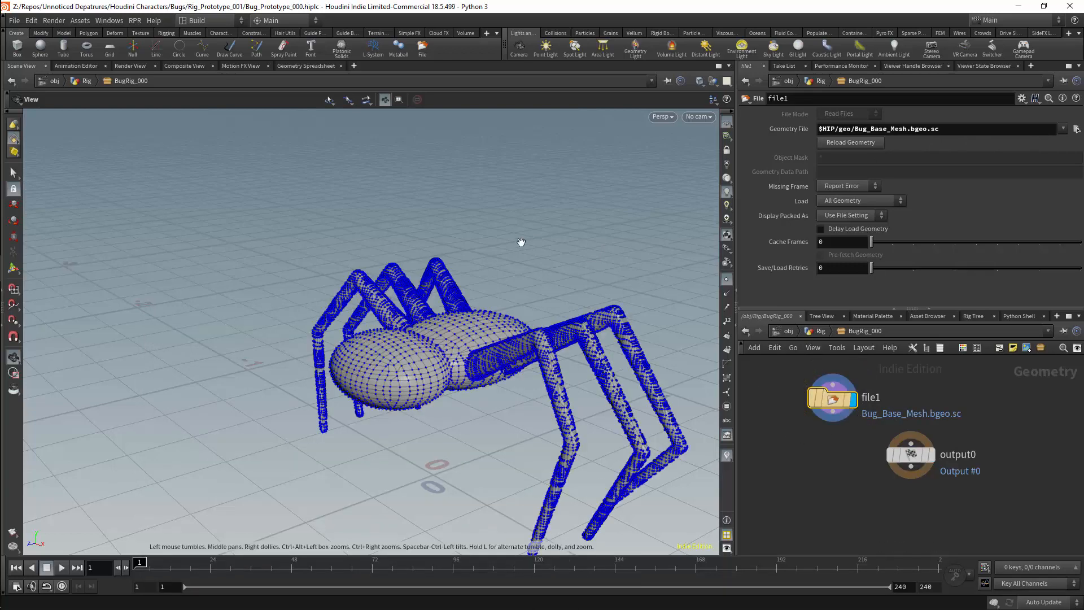
Point the File node's geometry path to the embedded mesh with opdef:..?Bug_Base_Mesh.bgeo.sc.
click(947, 129)
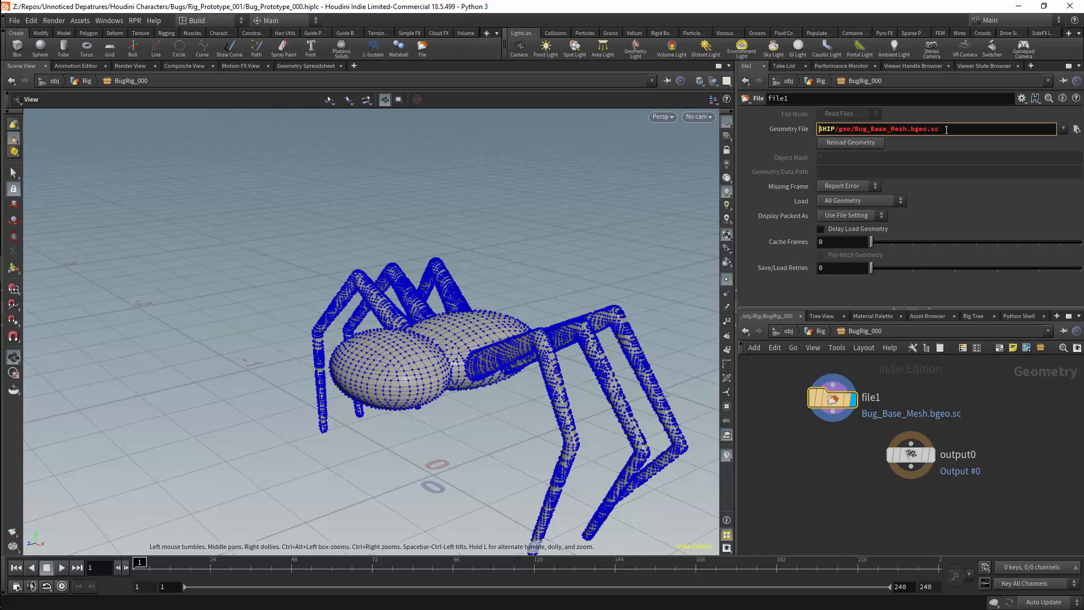
key(Delete)
key(Delete)
key(Delete)
key(Delete)
key(Delete)
key(Delete)
key(Delete)
key(Delete)
text(opdef)
text(:)
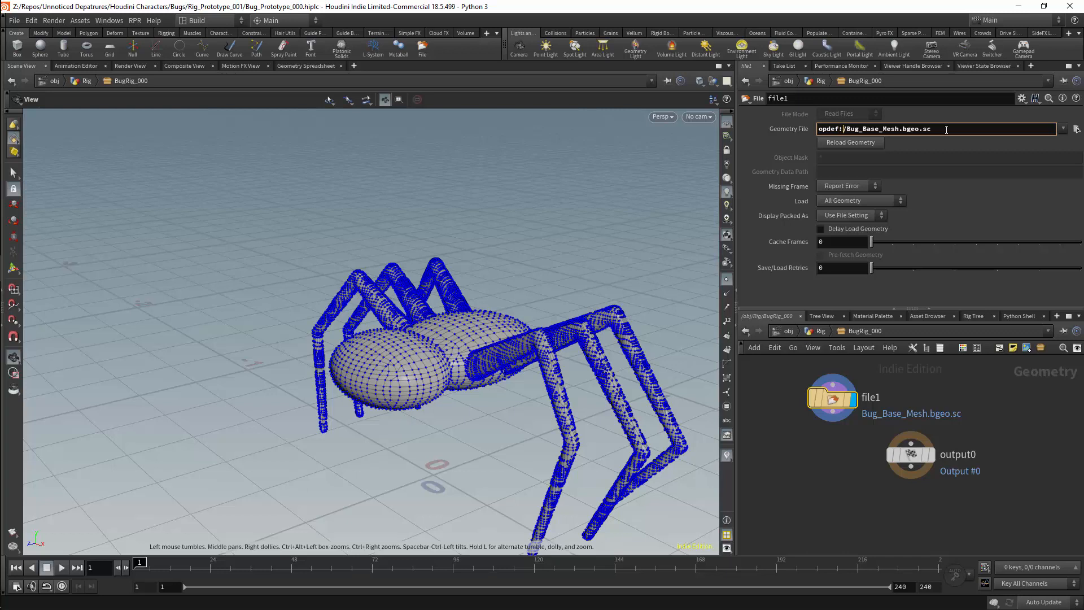
text(..)
key(BackSpace)
text(?)
key(Return)
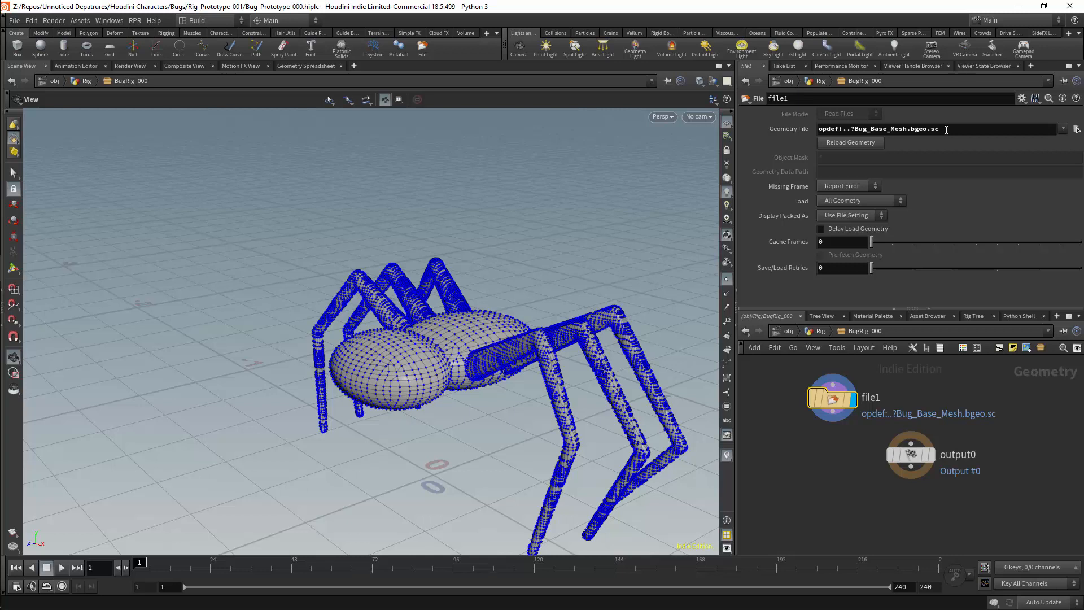
Rename the File node that loads the base mesh to Mesh.
double_click(873, 397)
key(BackSpace)
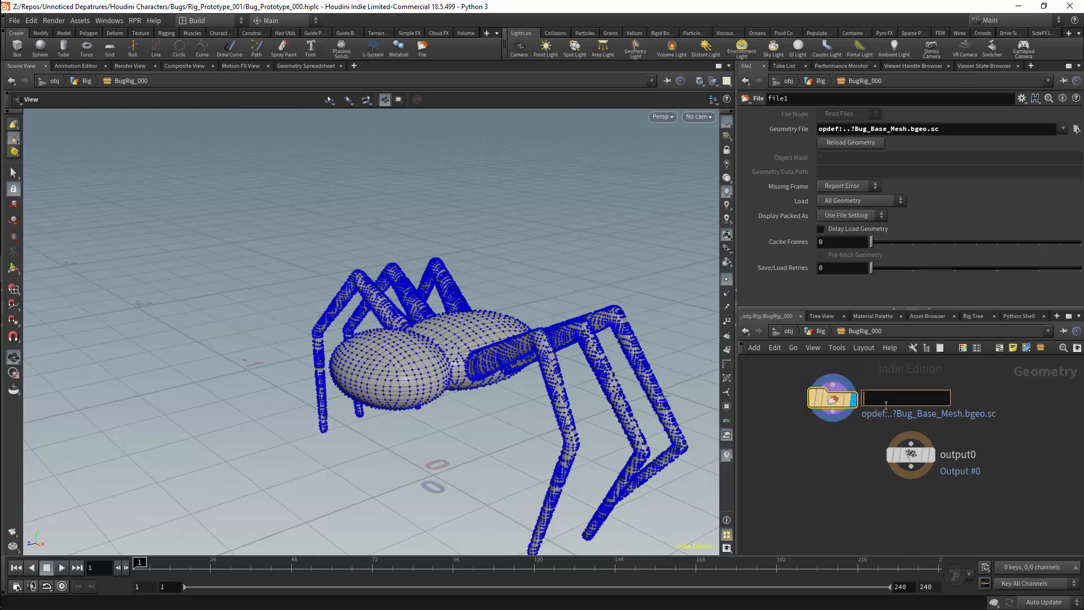
text(Mesh)
key(Return)
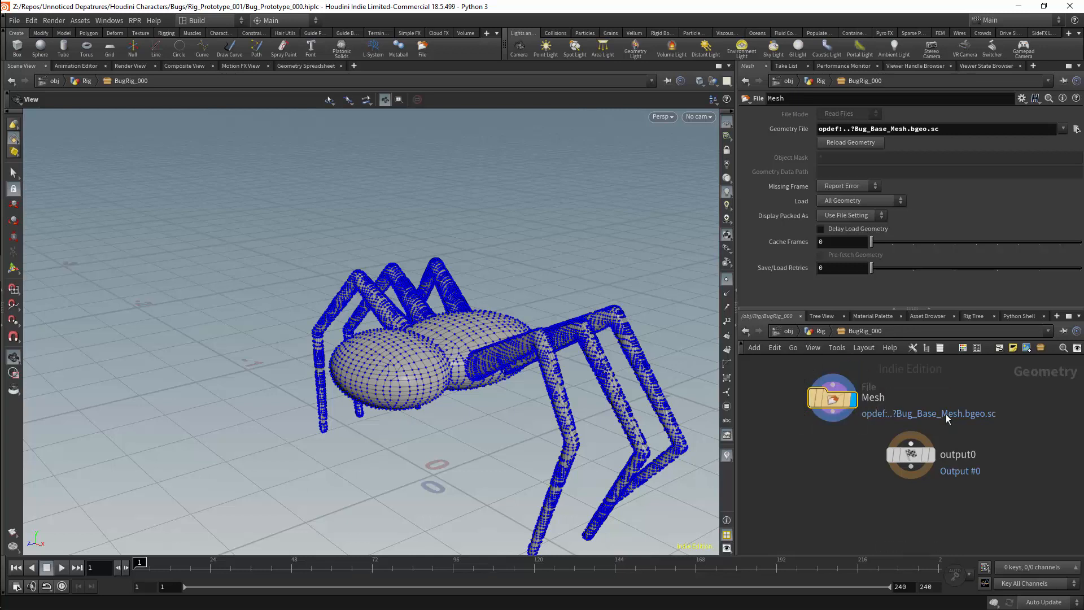
Place a second File node beside Mesh and load $HIP/geo/Bug_Skeleton_001.bgeo.sc in it.
scroll(896, 484, down, 3)
drag(896, 484, 835, 445)
key(Tab)
text(file)
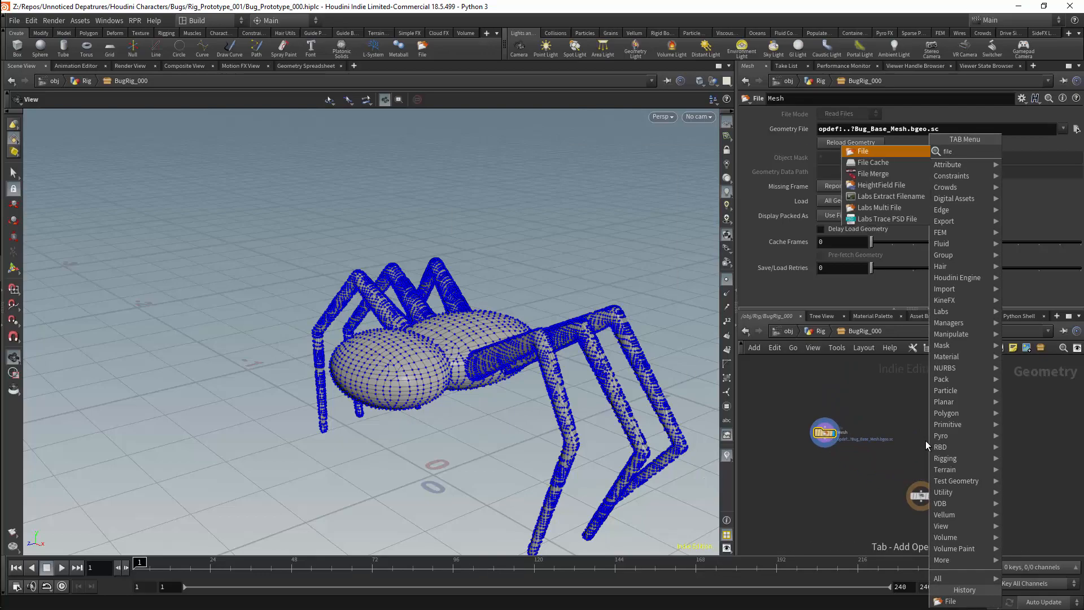
key(Return)
click(909, 432)
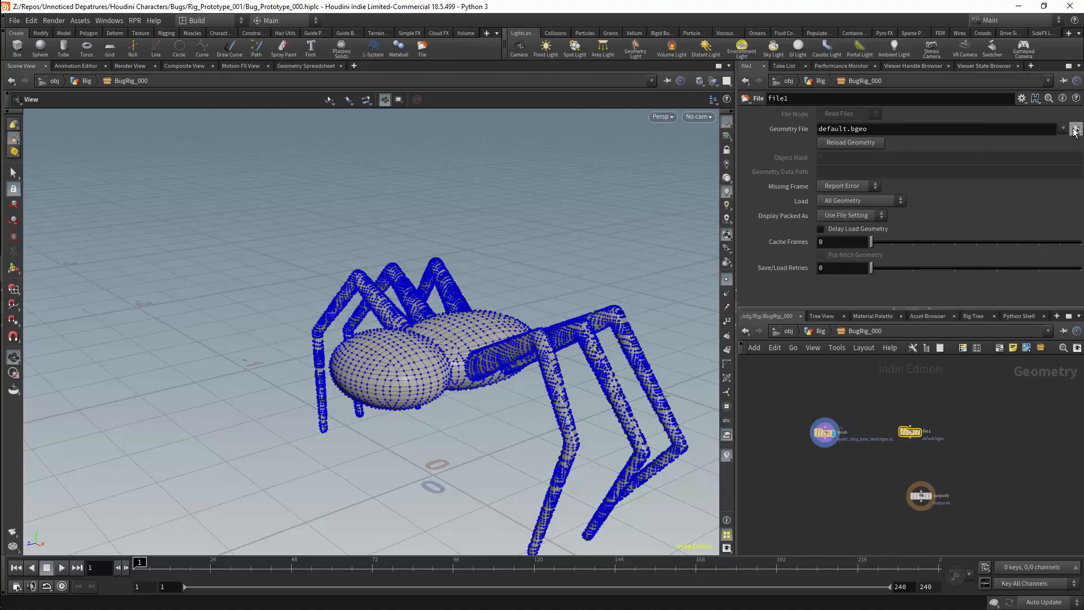
click(1062, 129)
click(1075, 130)
click(373, 387)
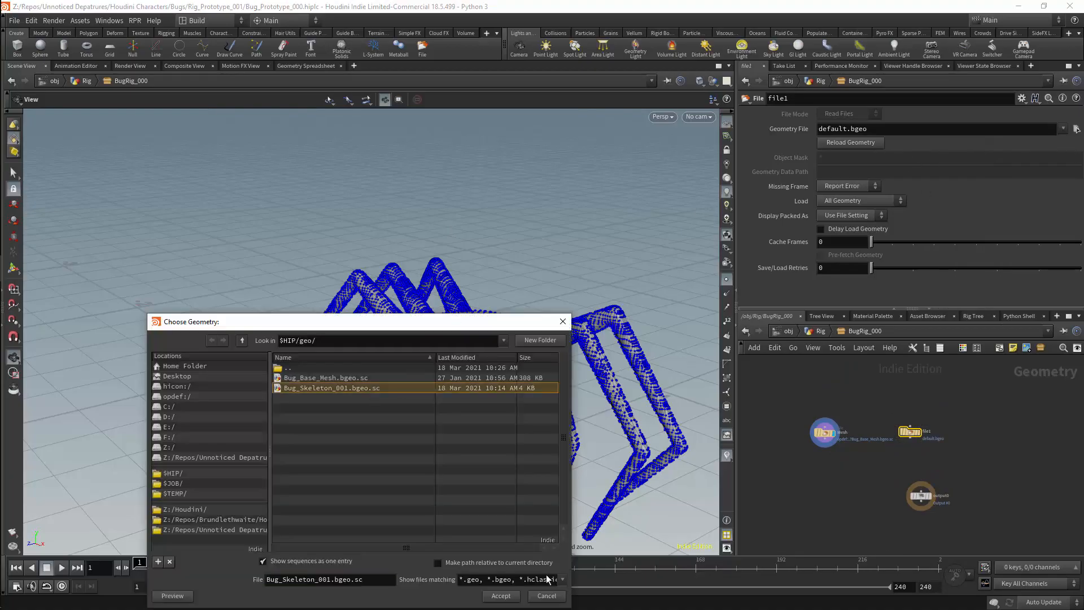
click(504, 594)
Change the second File node's geometry path to opdef:..?Bug_Skeleton_001.bgeo.sc and display the skeleton.
drag(852, 129, 780, 127)
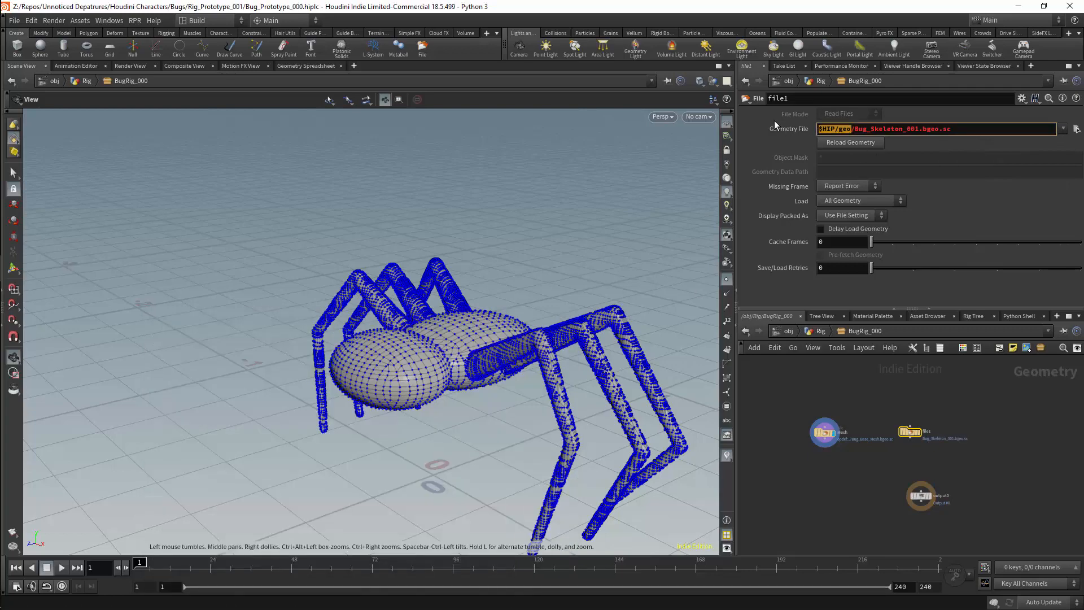
key(BackSpace)
text(opdef:.)
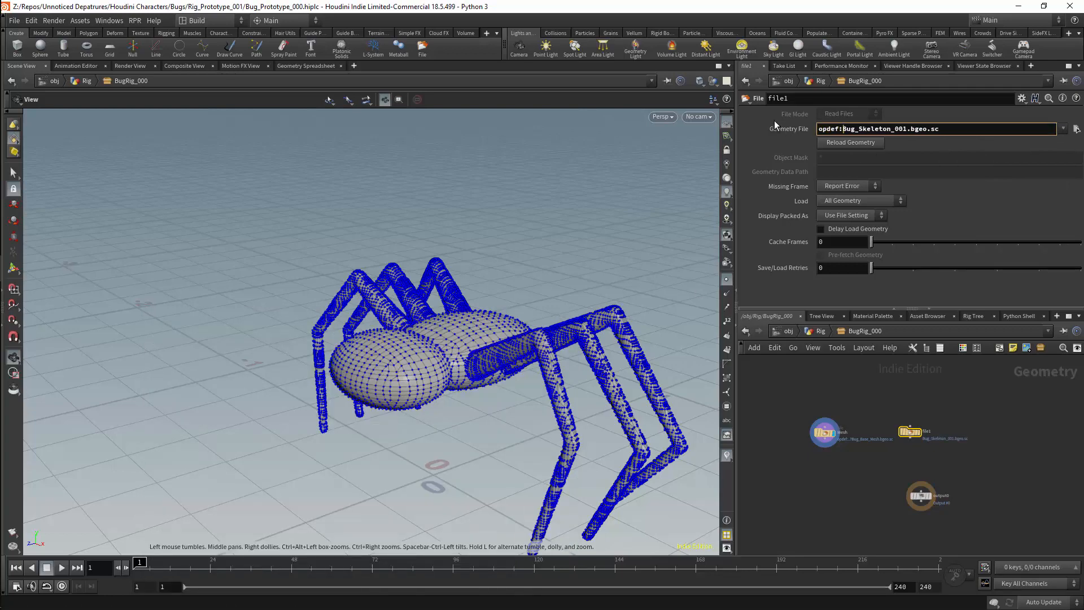
text(.?)
key(Return)
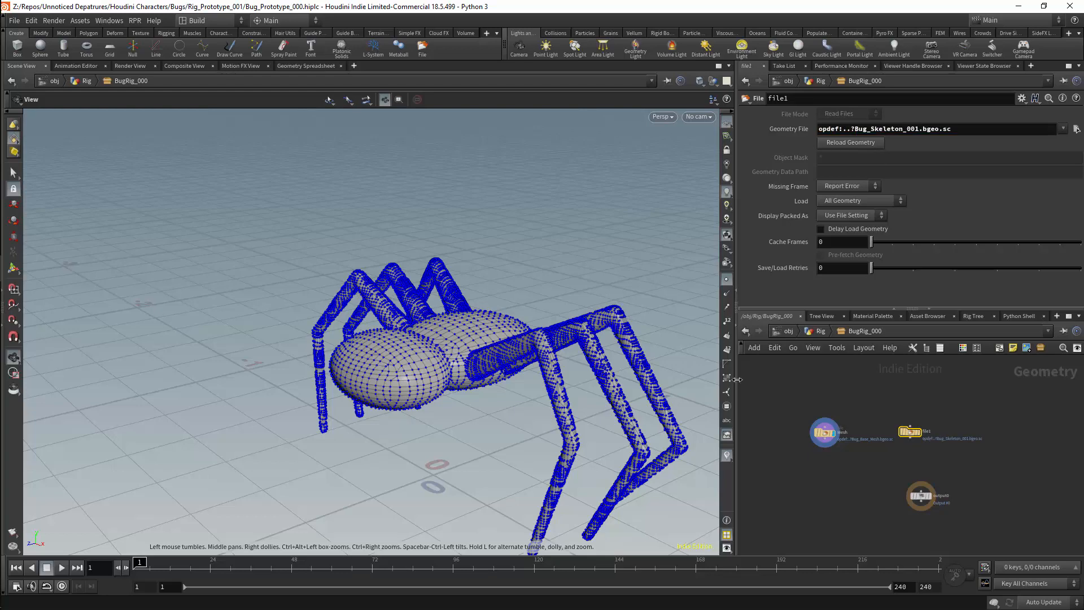
click(919, 434)
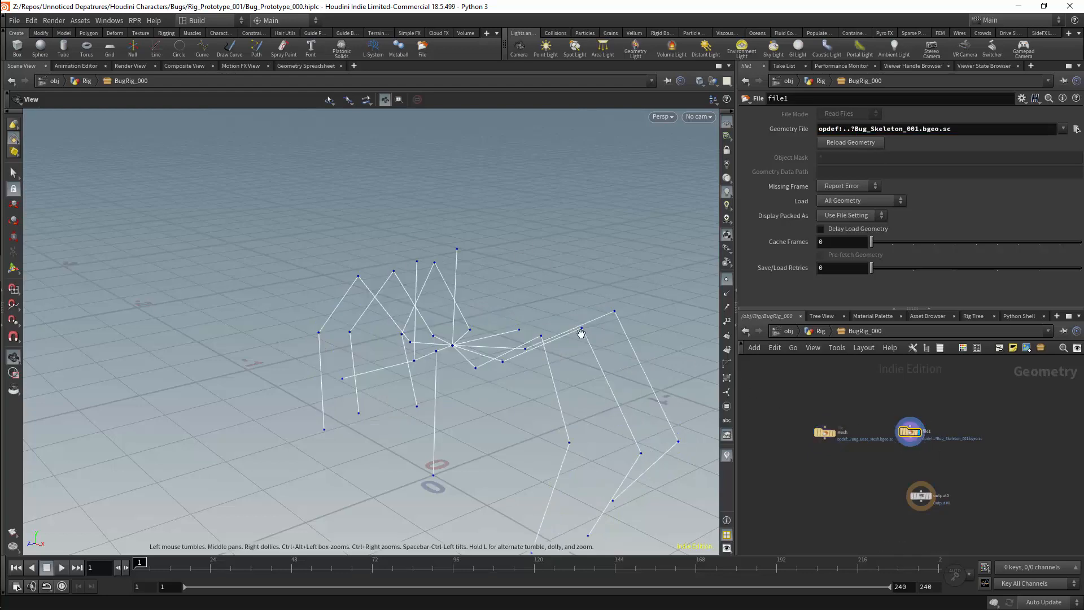
drag(503, 310, 474, 319)
Place a third File node beside the skeleton File node.
key(Tab)
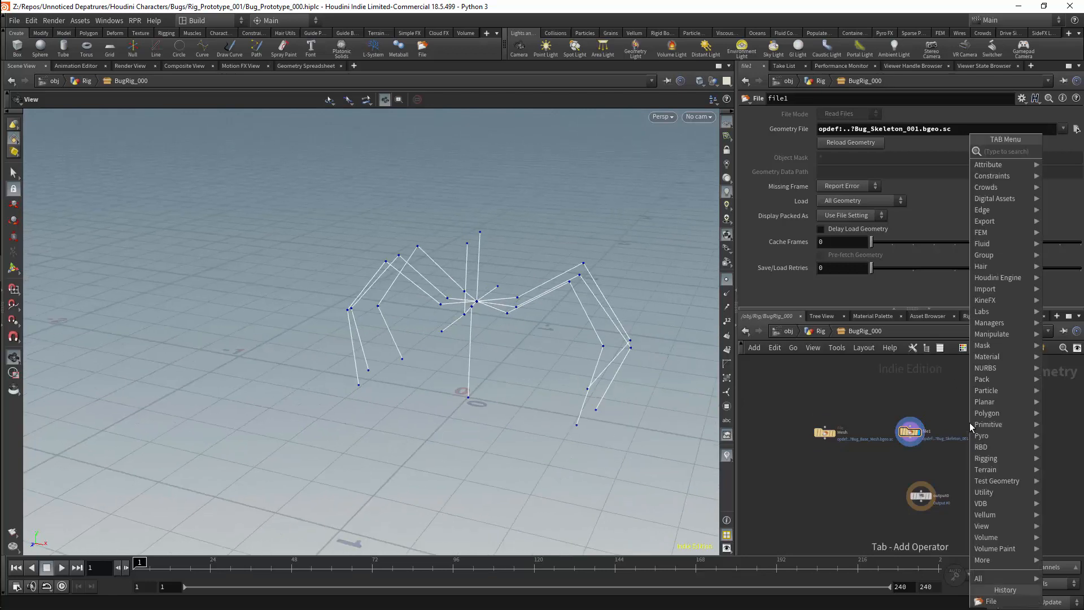
text(file)
key(Return)
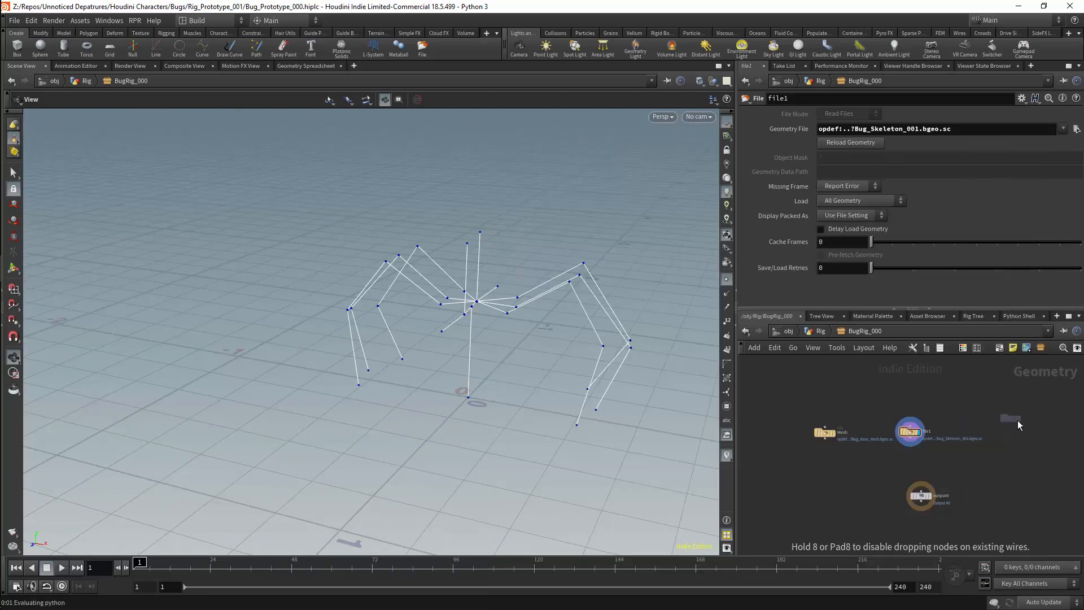
click(1018, 425)
click(1064, 129)
click(1063, 130)
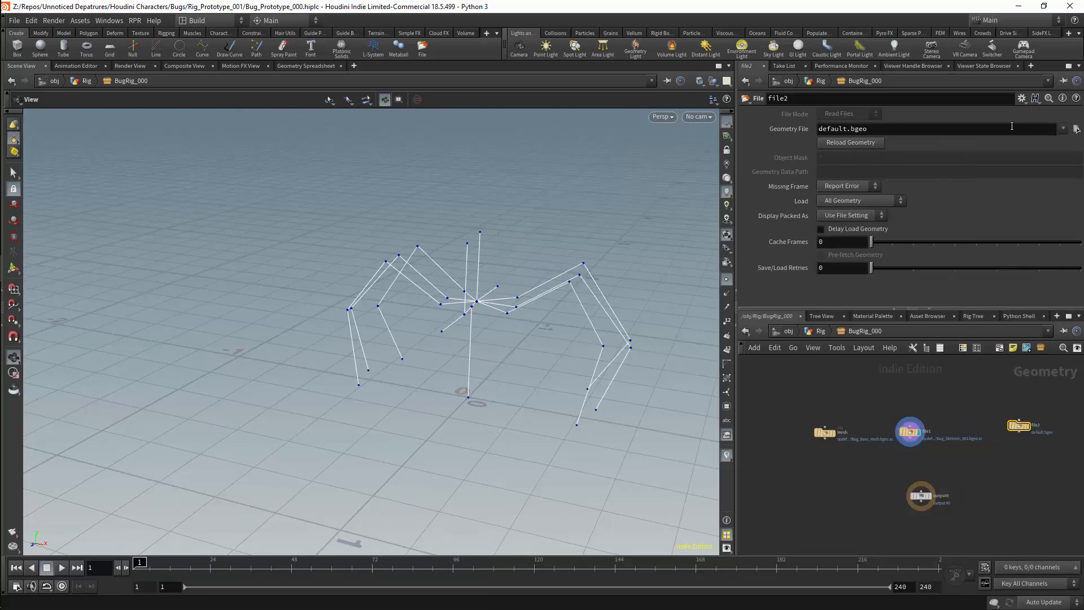
Set the third File node's geometry path to opdef:..?Controls.bgeo.sc, display it and save the scene.
click(1011, 128)
key(ctrl+a)
text(opdef)
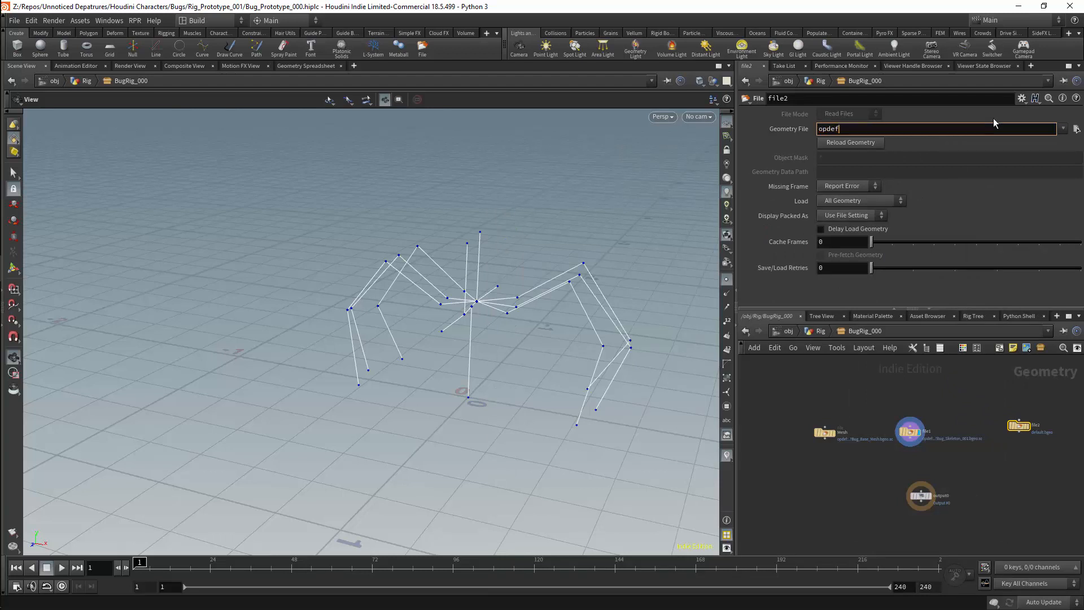
text(:..?Controls.bgeo.sc)
key(Return)
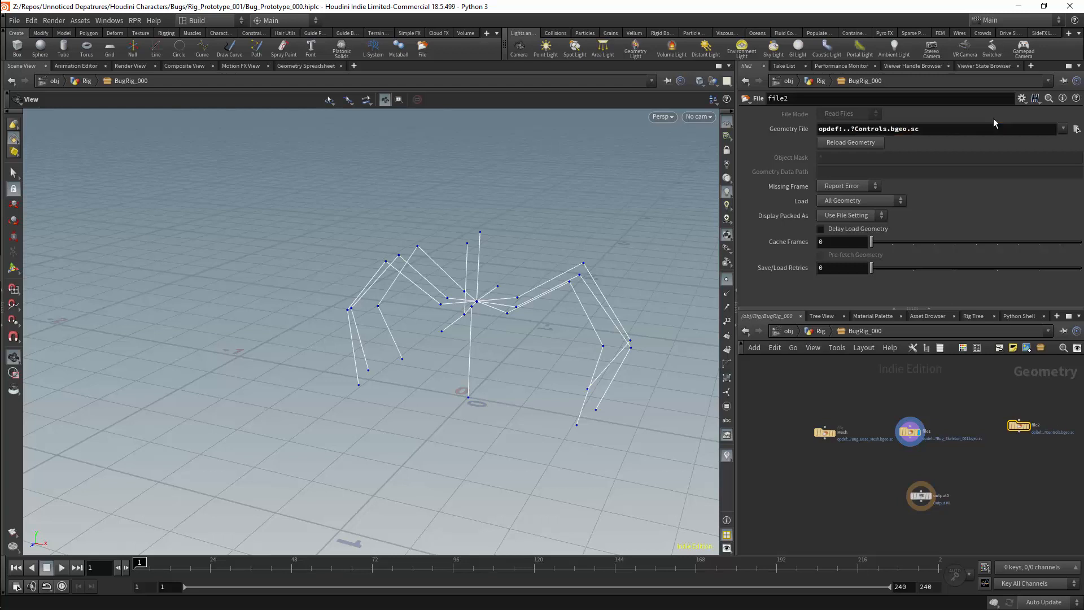
click(1028, 424)
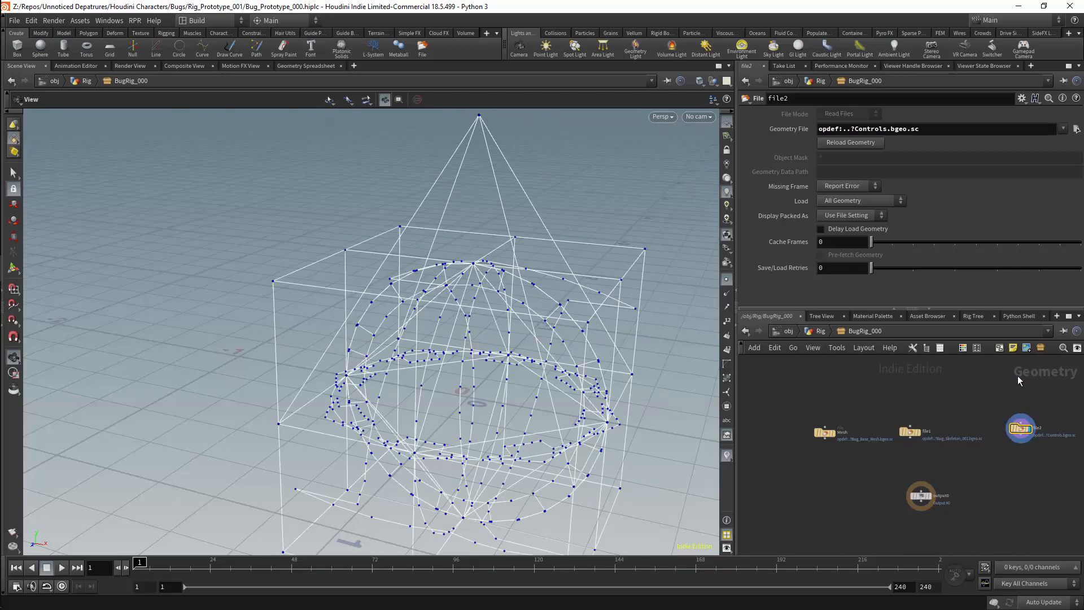
key(ctrl+s)
Rename the skeleton File node to Skeleton and the controls File node to Controls.
double_click(844, 420)
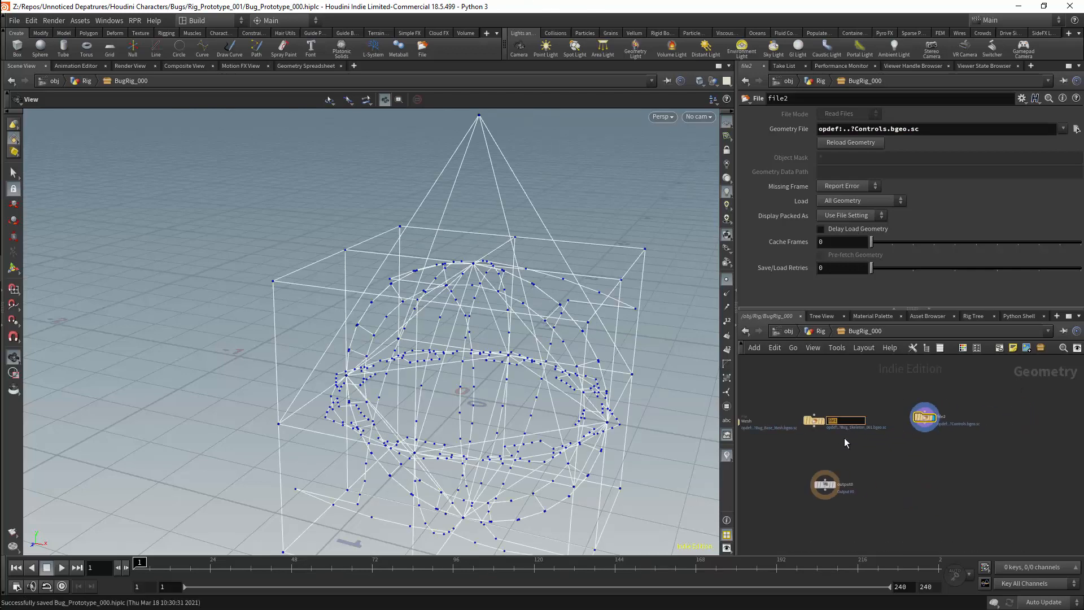
text(Skeleton)
key(Return)
double_click(942, 417)
key(Return)
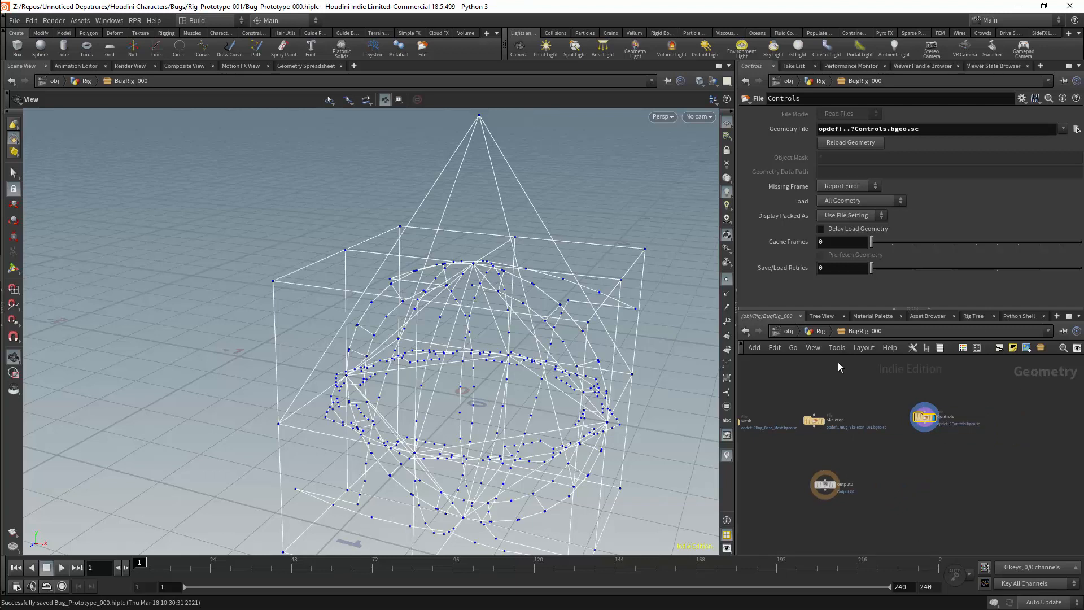
Line up the Mesh, Skeleton and Controls File nodes in one evenly spaced row.
middle_drag(891, 405, 906, 438)
drag(830, 454, 830, 418)
drag(746, 454, 760, 419)
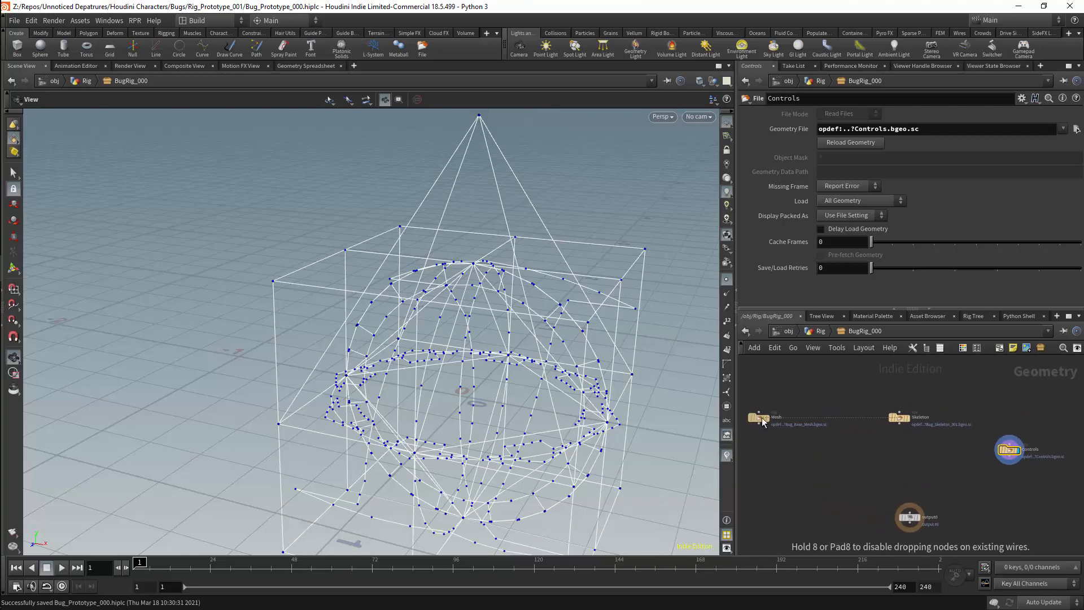
drag(1010, 450, 1013, 418)
middle_drag(1031, 415, 981, 420)
Rename the three File nodes to ControlsIn, SkeletonIn and MeshIn.
click(981, 422)
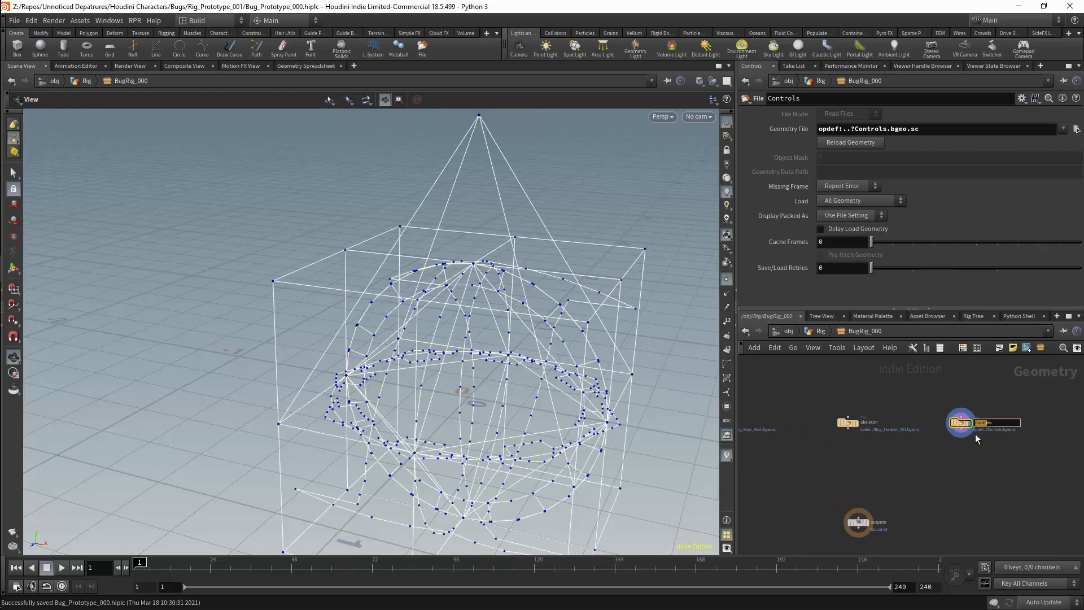
text(In)
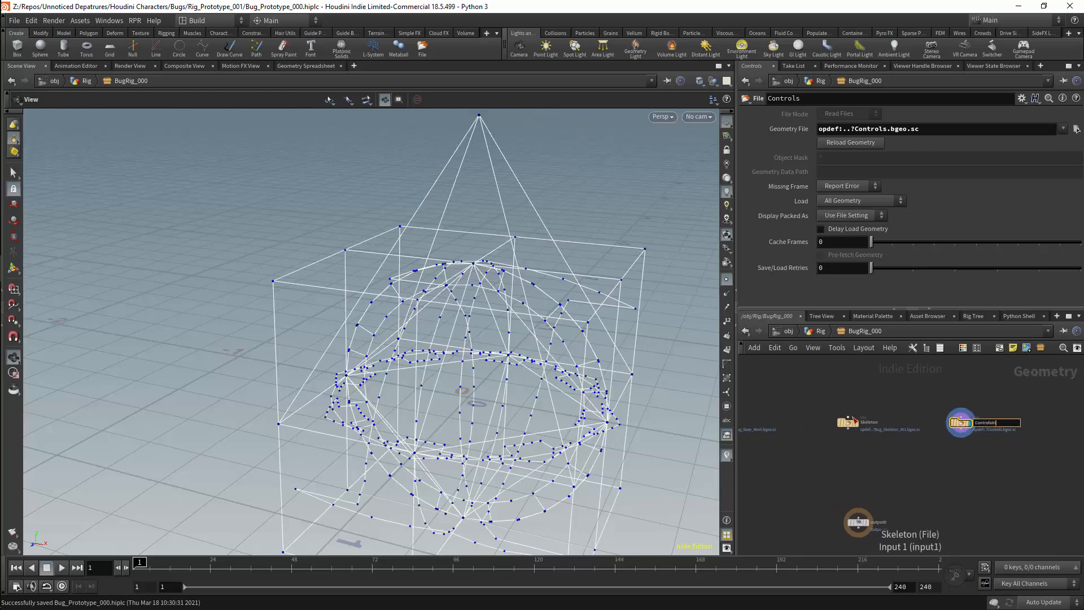
double_click(878, 423)
text(In)
key(Return)
click(794, 413)
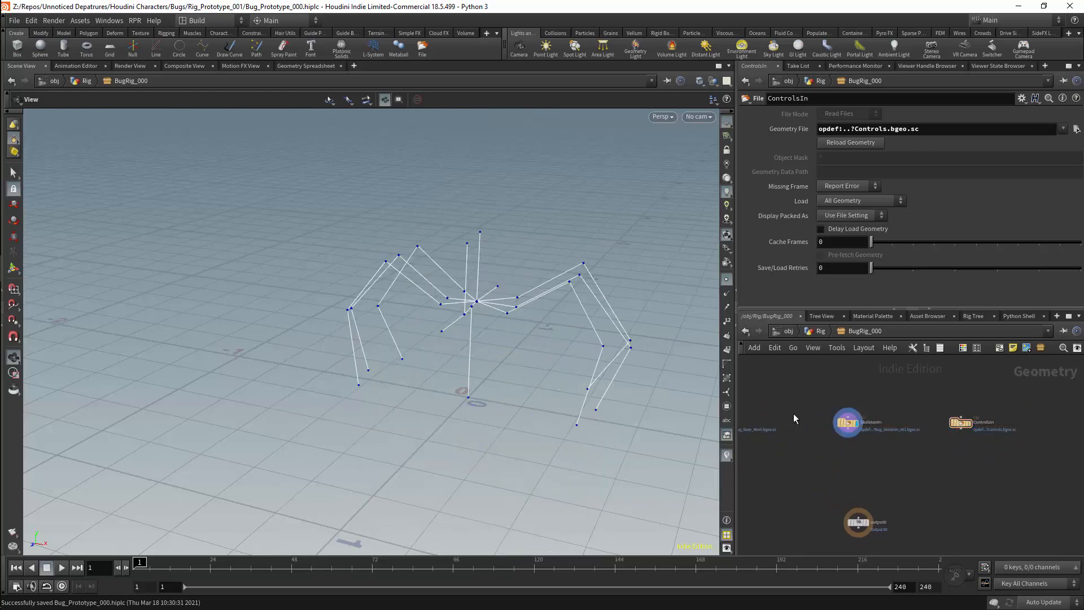
middle_drag(791, 414, 847, 407)
click(783, 416)
click(796, 415)
text(In)
key(Return)
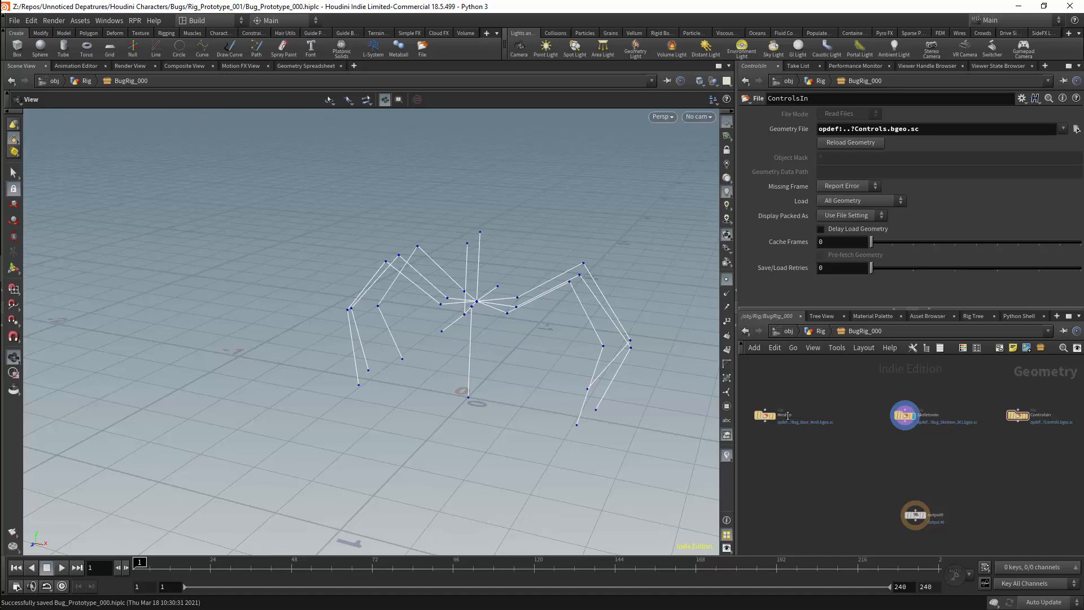
Add a Delete Joints node fed by SkeletonIn and make a second copy of it alongside on the same input.
click(904, 415)
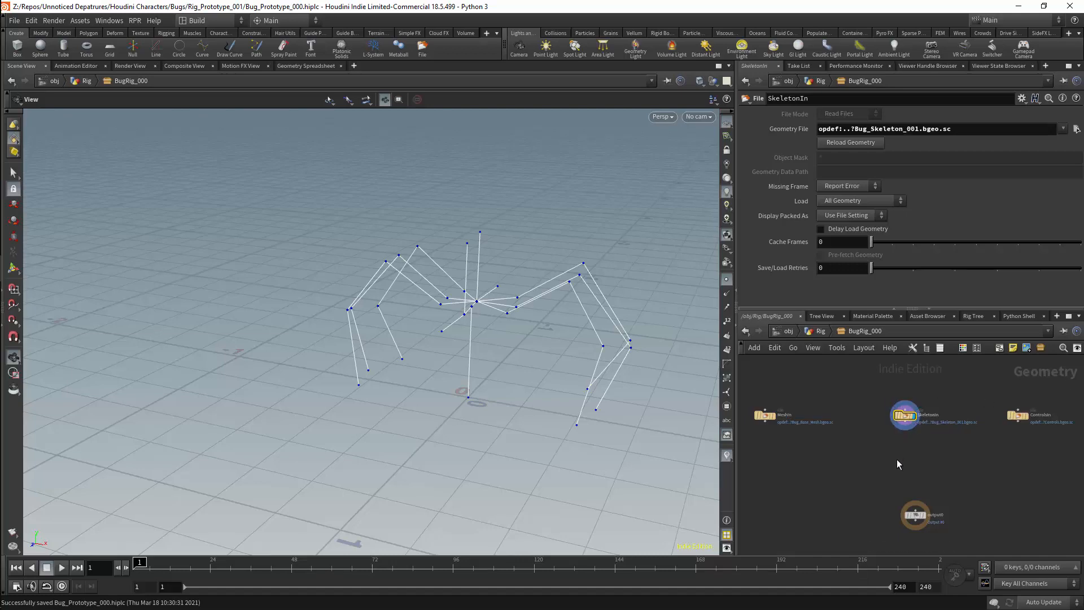
key(Tab)
text(del)
key(Down)
key(Return)
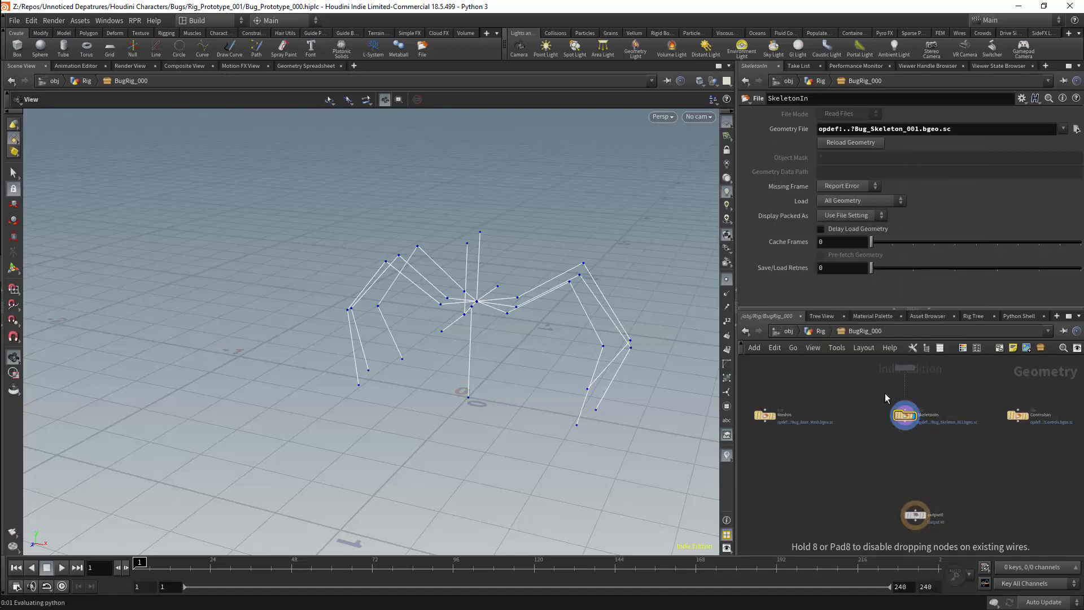
click(886, 446)
scroll(890, 435, up, 4)
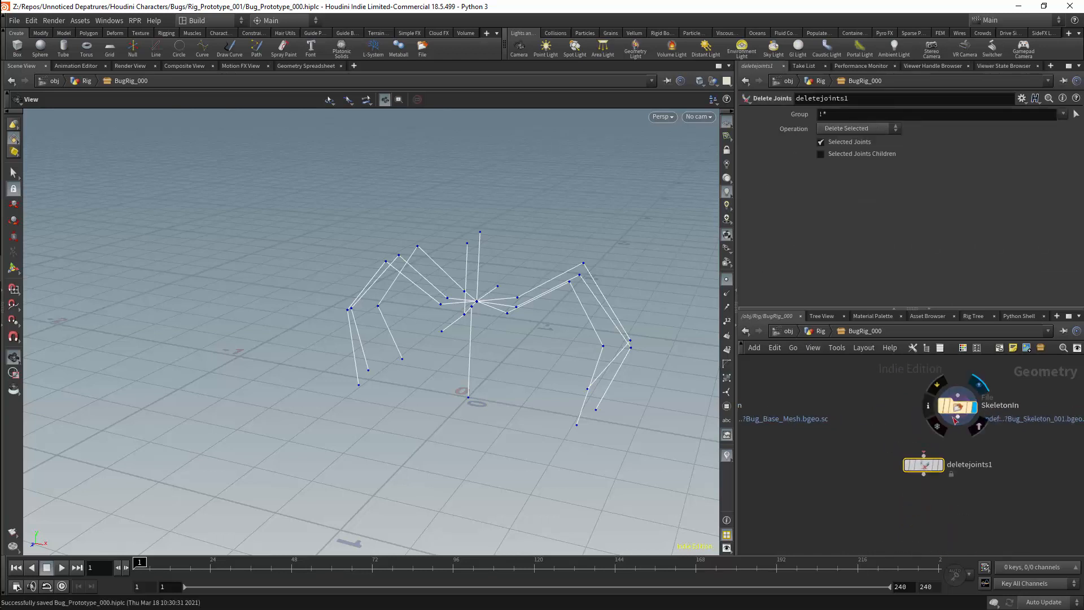
click(957, 424)
click(924, 454)
drag(928, 467, 1004, 506)
Insert a Null node between SkeletonIn and the two Delete Joints nodes.
key(Tab)
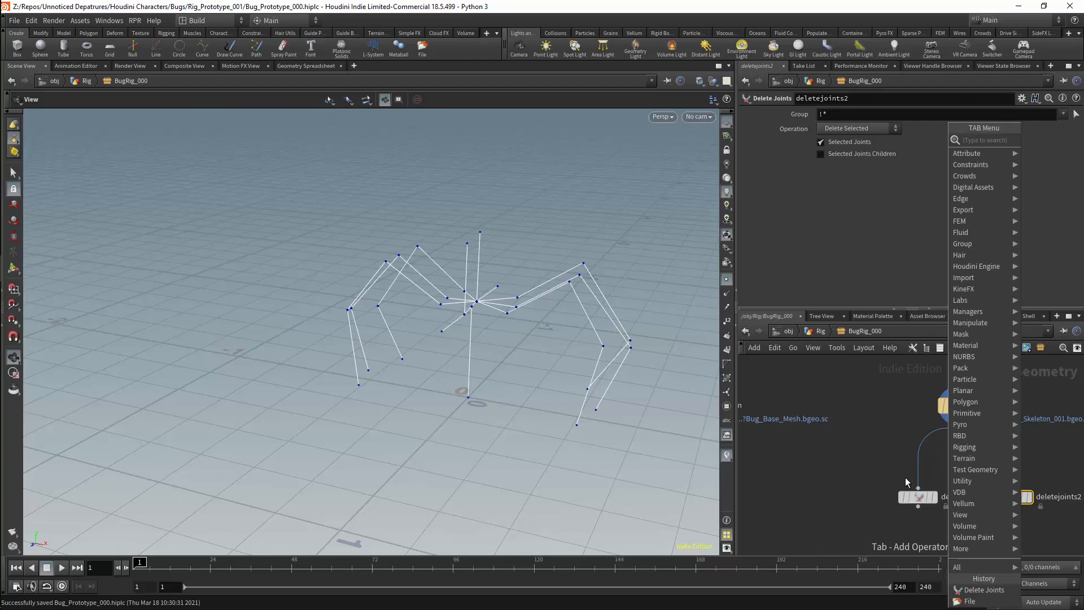
text(null)
key(Return)
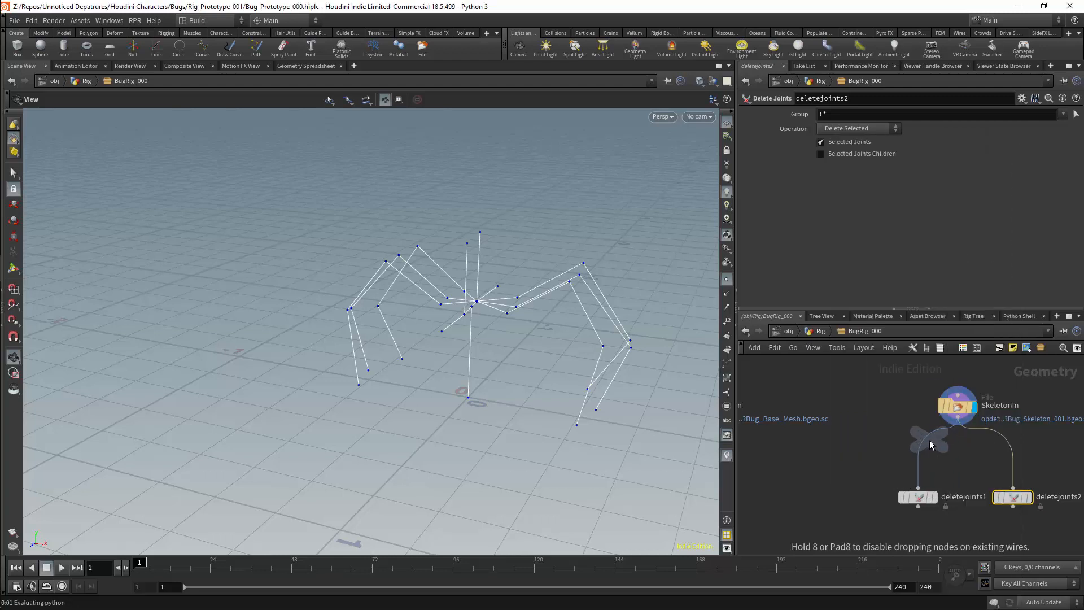
click(929, 442)
drag(926, 444, 1013, 487)
drag(957, 407, 951, 389)
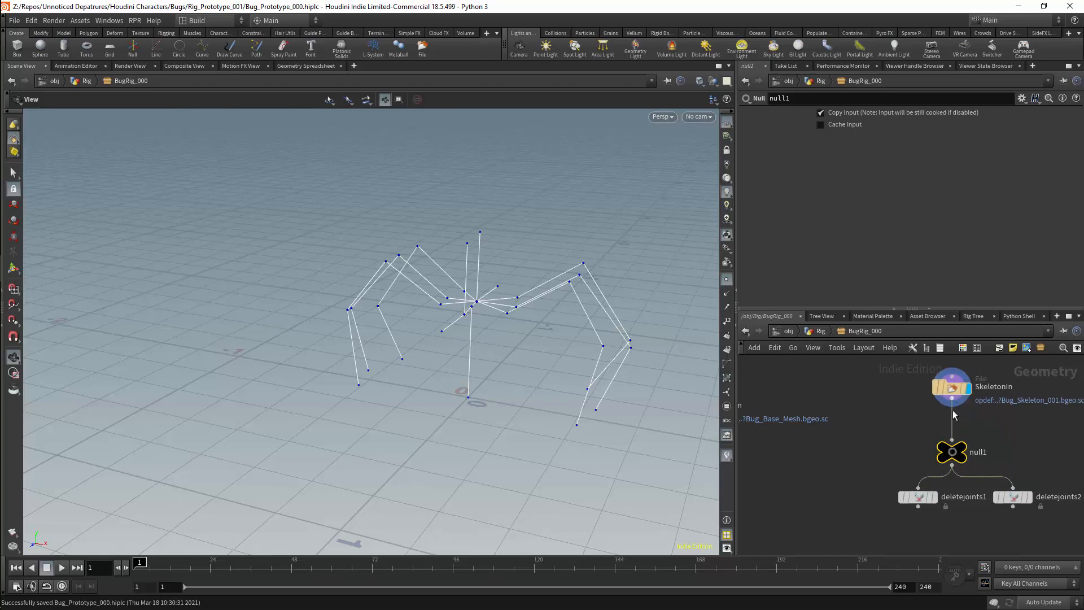
Duplicate the Null into the wire directly below SkeletonIn and name the copy Retarget.
alt+drag(957, 450, 954, 414)
click(986, 430)
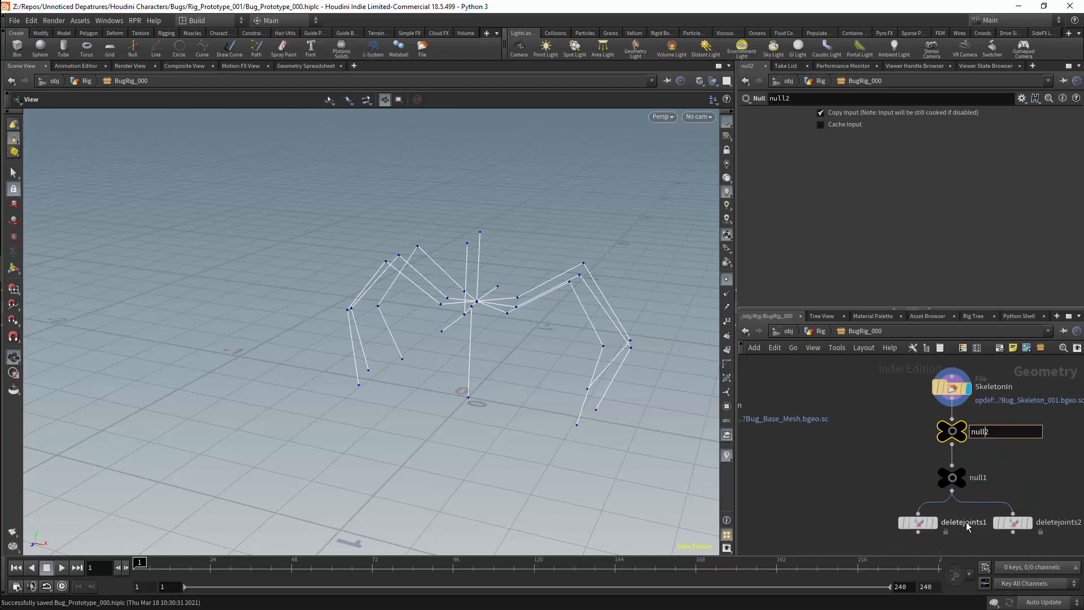
key(Right)
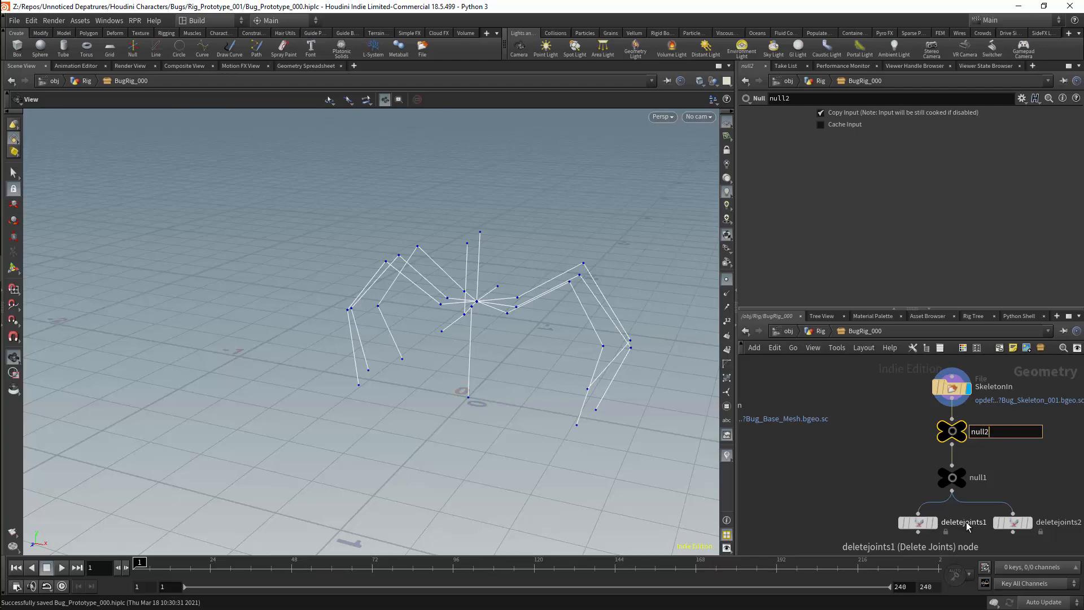
key(BackSpace)
key(BackSpace)
key(BackSpace)
key(BackSpace)
key(BackSpace)
text(Retarget)
key(Return)
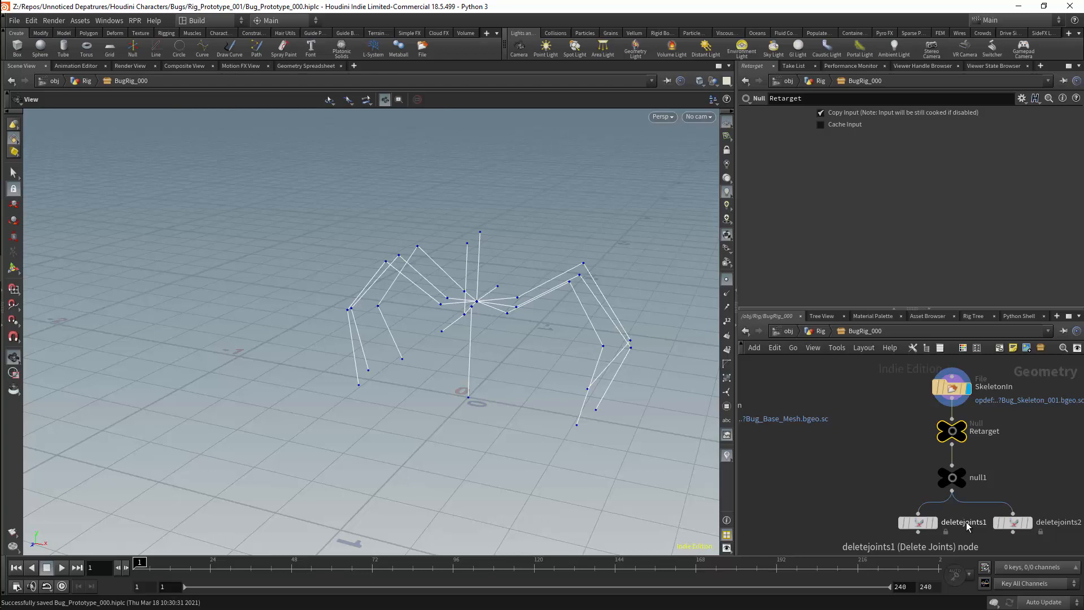
Rename the Null that feeds the two Delete Joints nodes to FBIK.
double_click(985, 478)
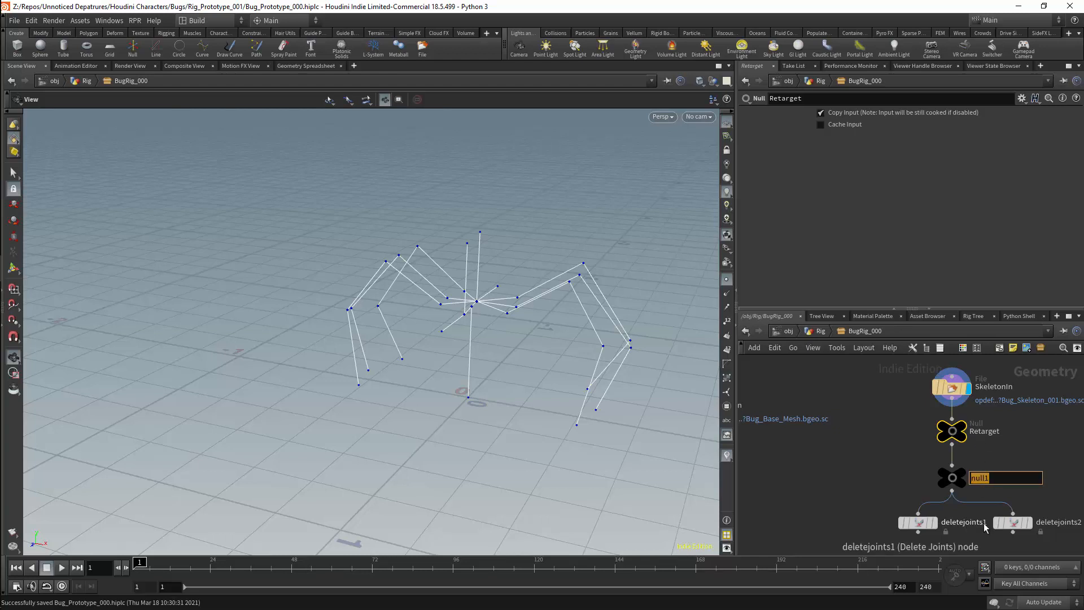
text(FBIK)
key(Return)
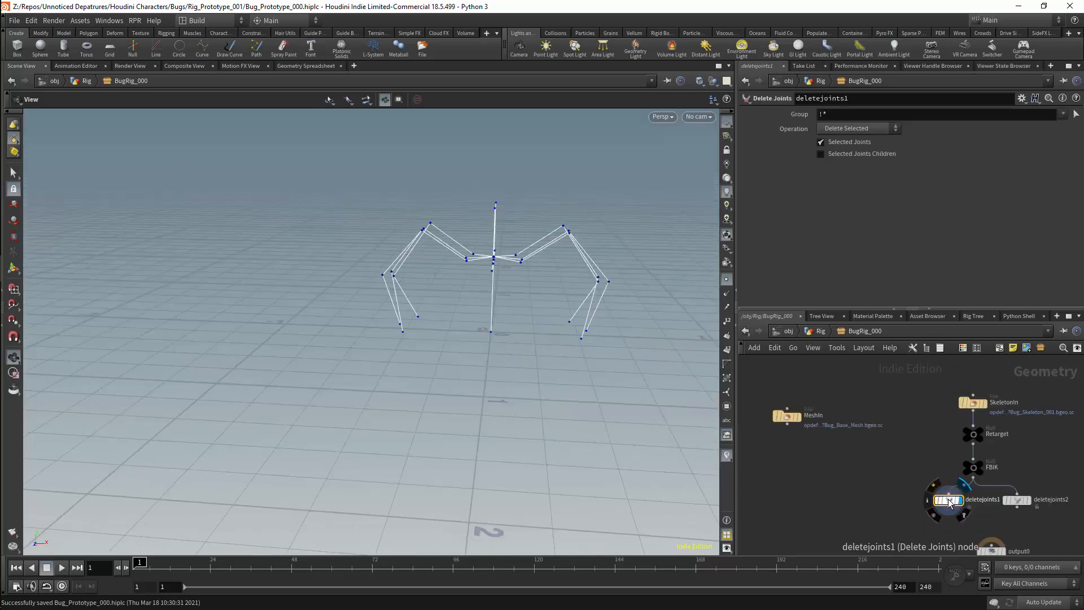
Set the first Delete Joints node to remove the HeadUp and AbdomenUp joints.
drag(949, 500, 935, 500)
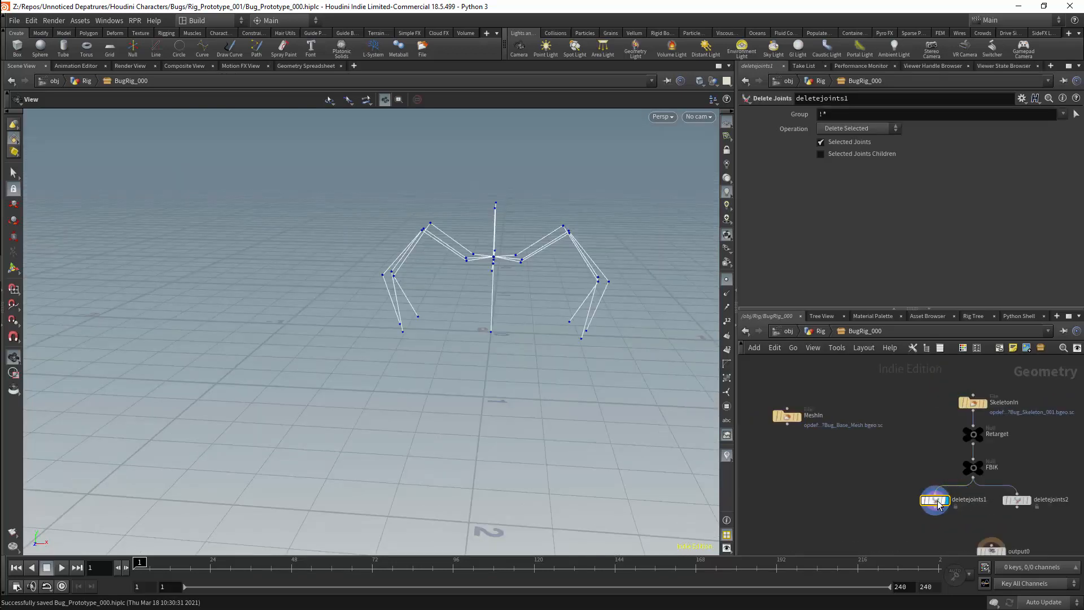
click(1064, 113)
drag(552, 167, 478, 223)
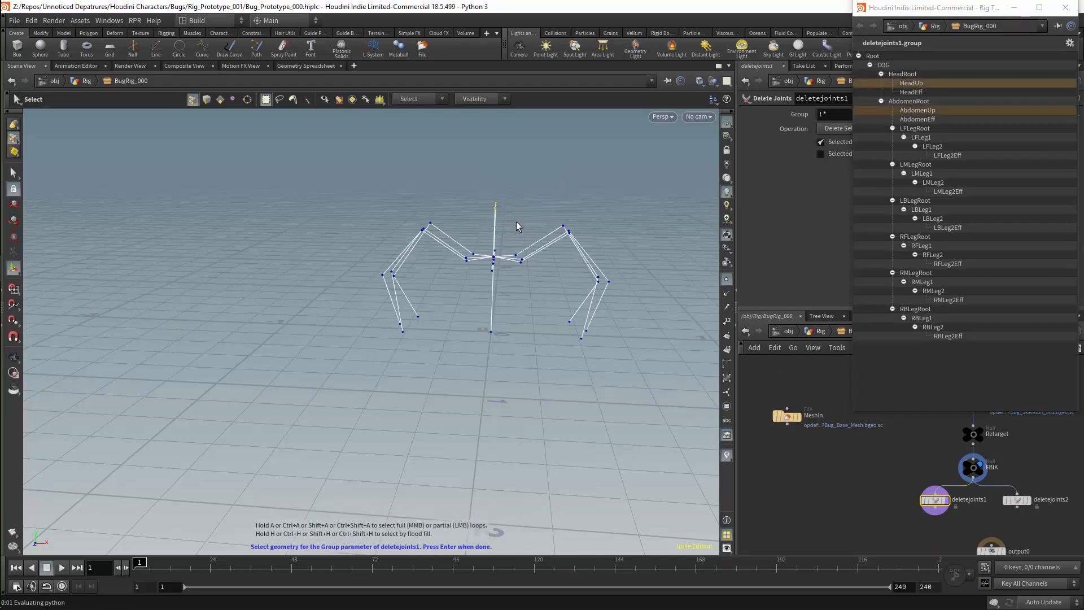
key(Return)
key(ctrl+s)
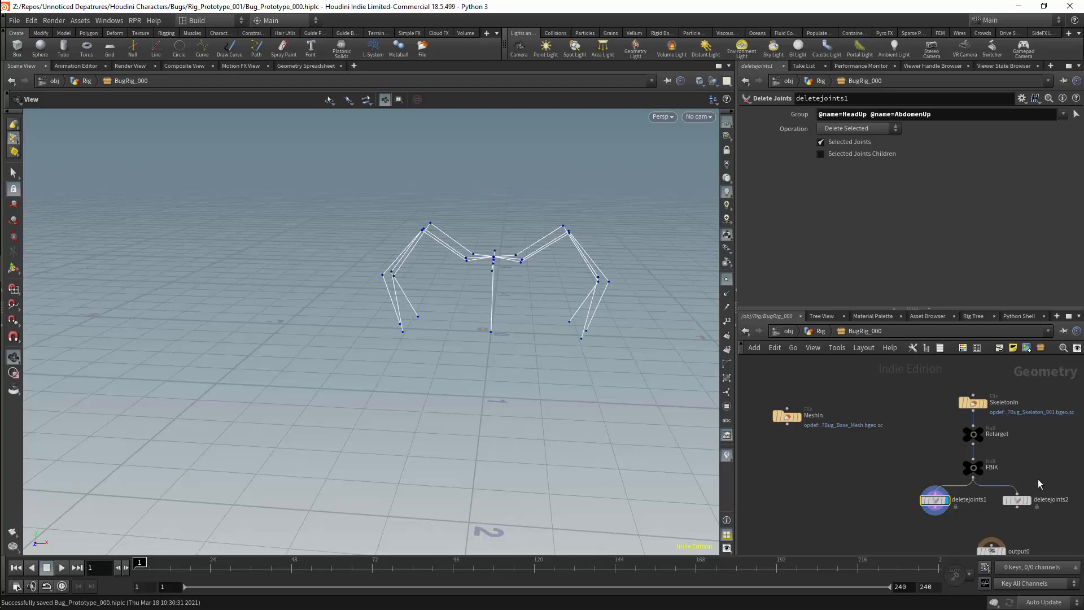
Set the second Delete Joints node to remove the Leg2 joints of all the legs on both sides and display its result.
click(1018, 500)
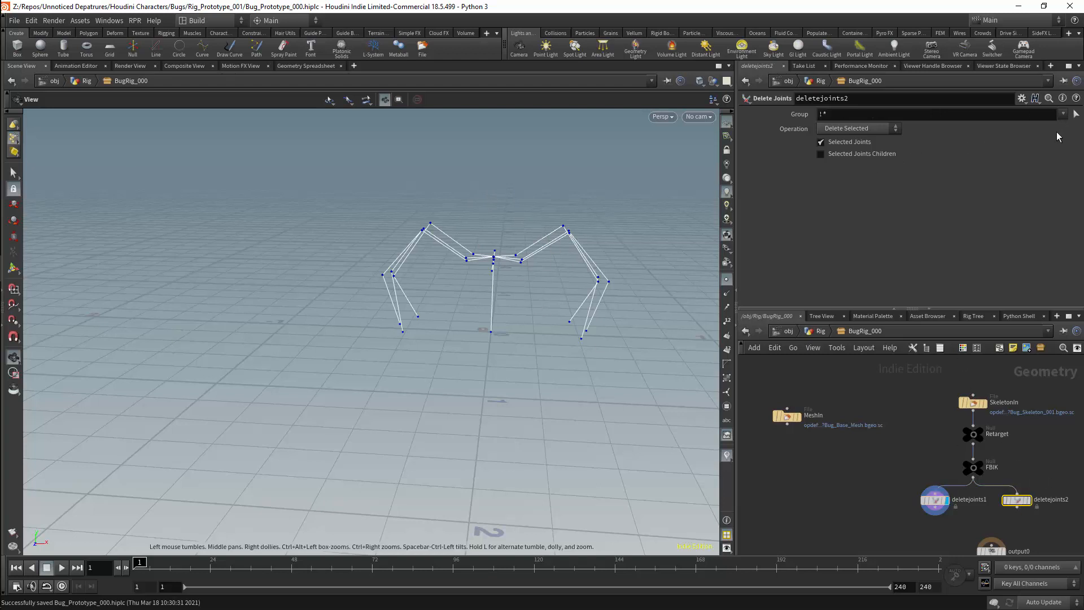
drag(574, 224, 604, 198)
click(1076, 114)
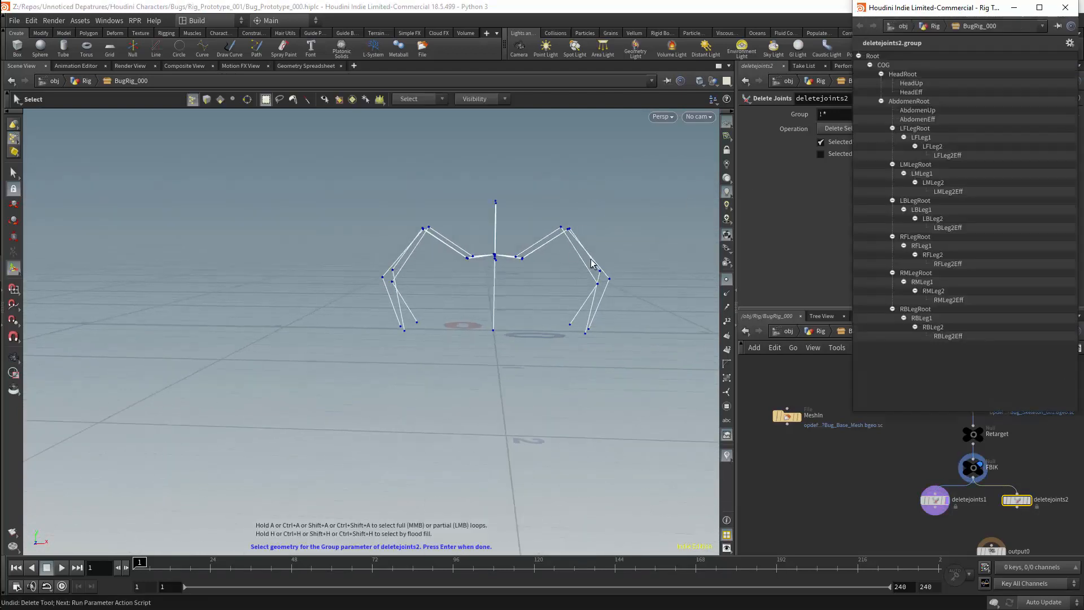
drag(639, 259, 566, 295)
shift+drag(362, 257, 448, 298)
key(Return)
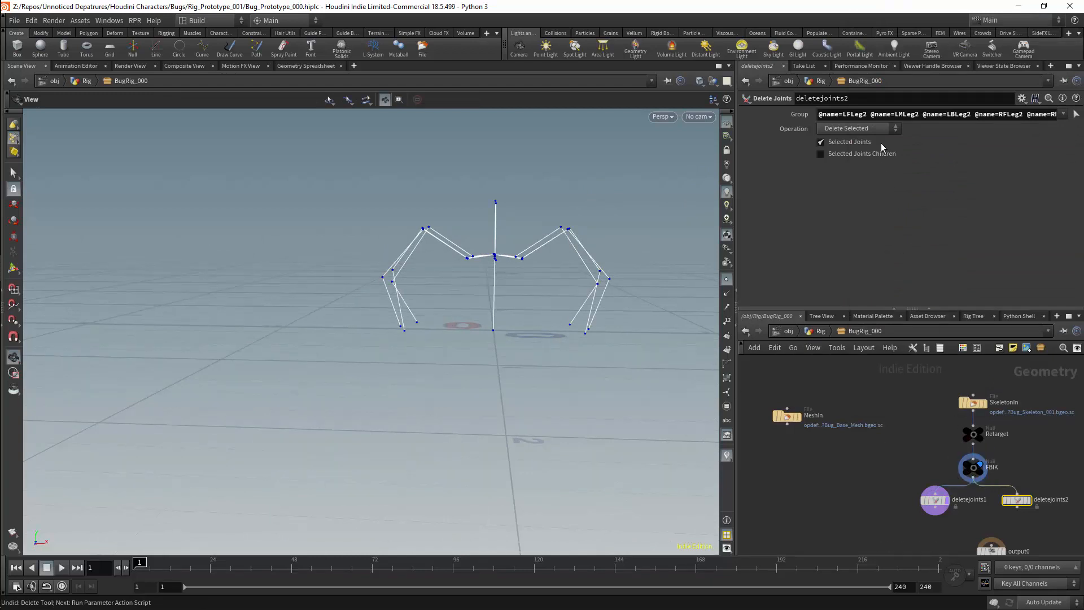
click(1028, 500)
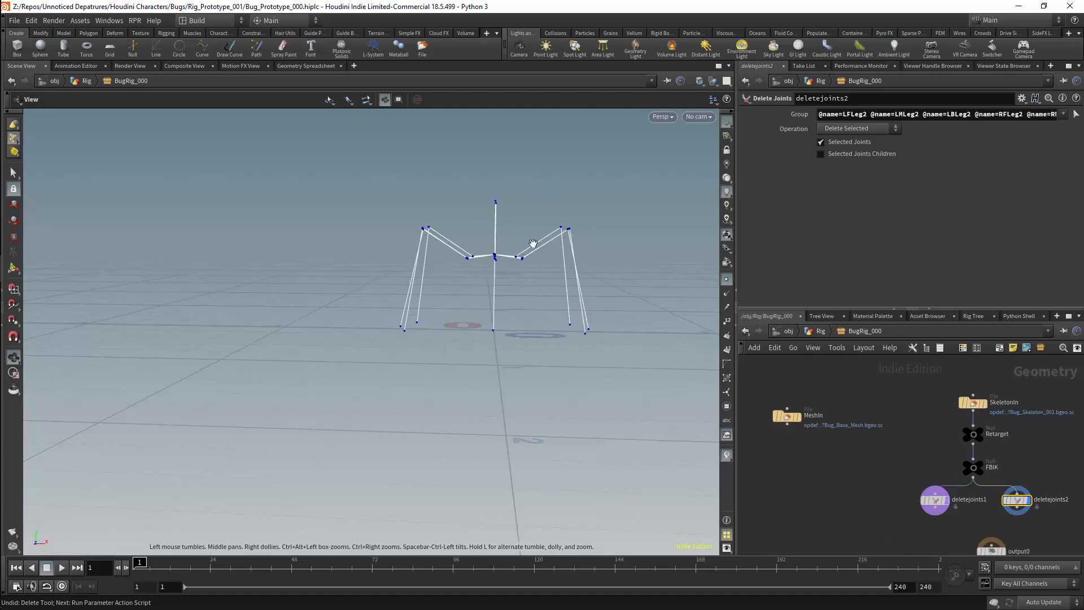
mouse_move(533, 244)
mouse_down()
mouse_move(537, 307)
mouse_move(484, 271)
mouse_move(526, 244)
mouse_up()
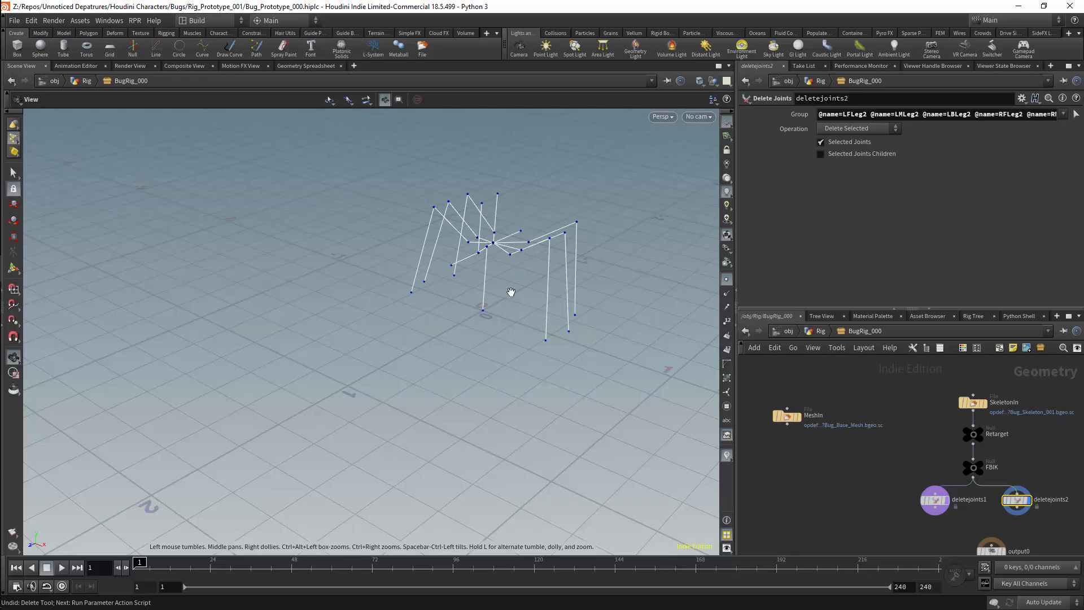
Move ControlsIn farther from the skeleton branch and connect a new Blast node to its output.
middle_drag(1002, 441, 789, 395)
middle_drag(943, 391, 919, 460)
drag(893, 442, 935, 429)
middle_drag(952, 460, 971, 460)
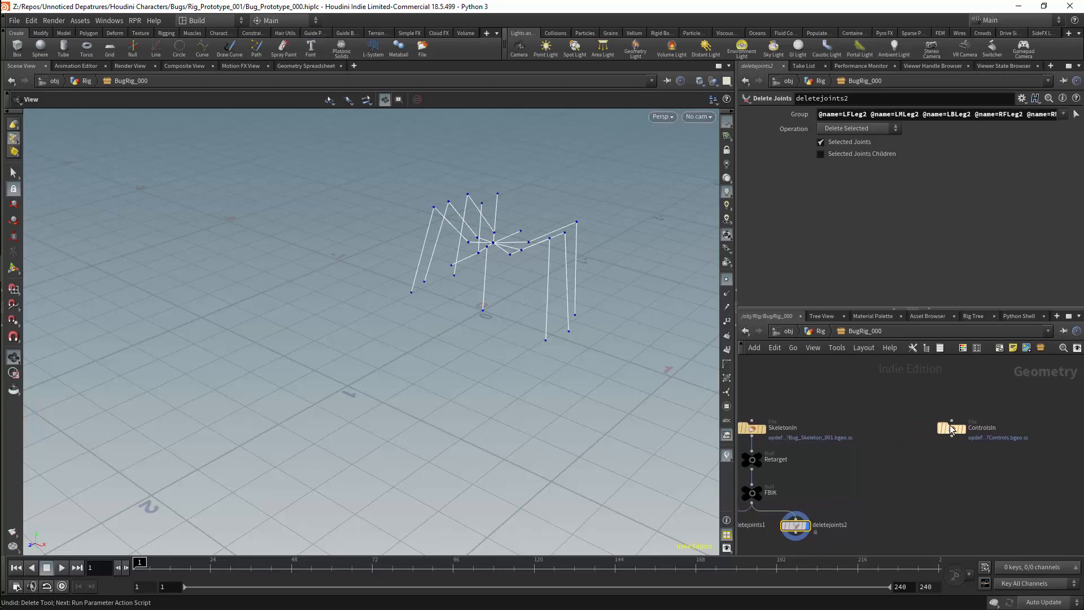
drag(954, 431, 1008, 431)
key(Tab)
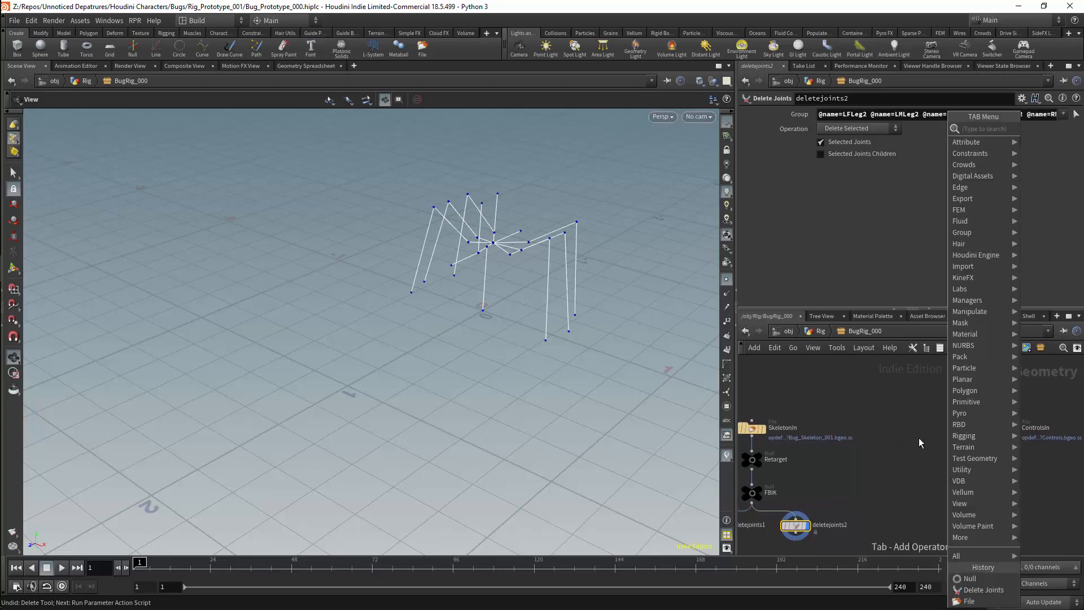
text(blast)
key(Return)
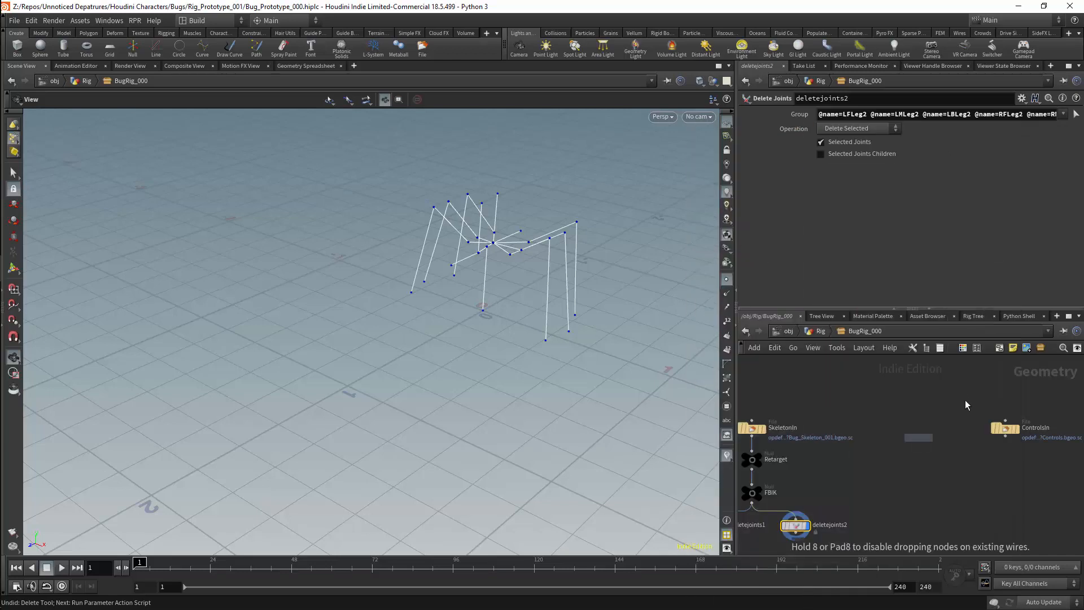
click(958, 461)
drag(1005, 437, 956, 453)
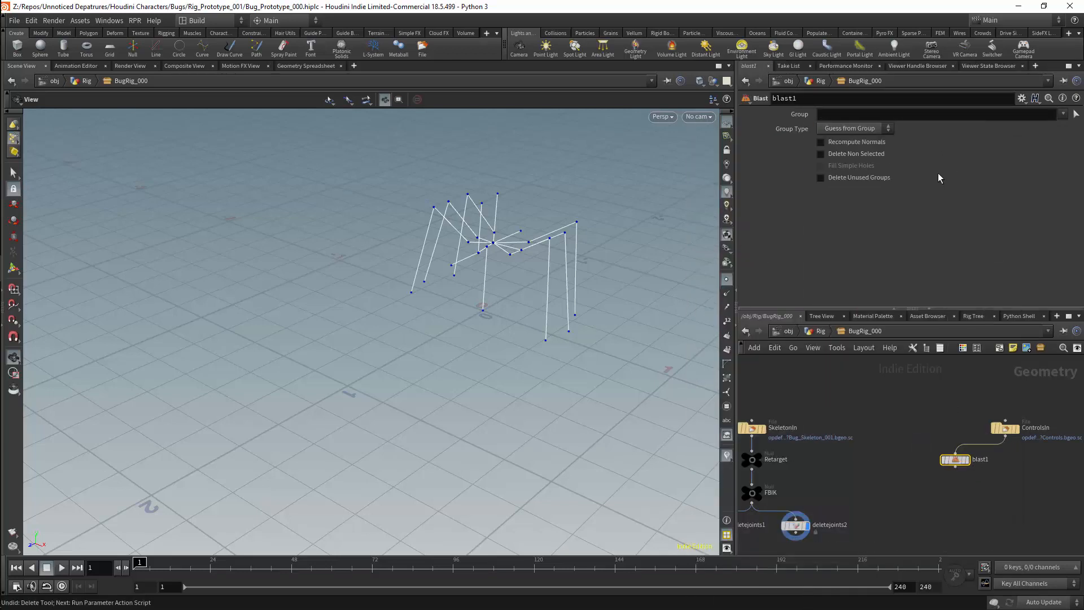
Set the Blast node's group to Box with Delete Non Selected enabled and display the node.
click(1064, 116)
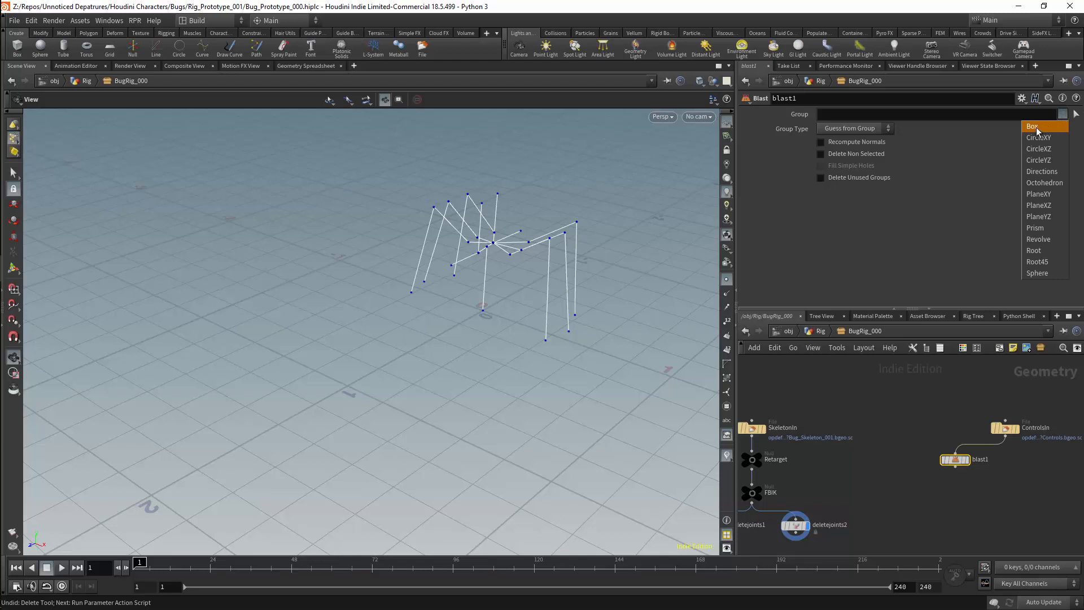
click(1036, 128)
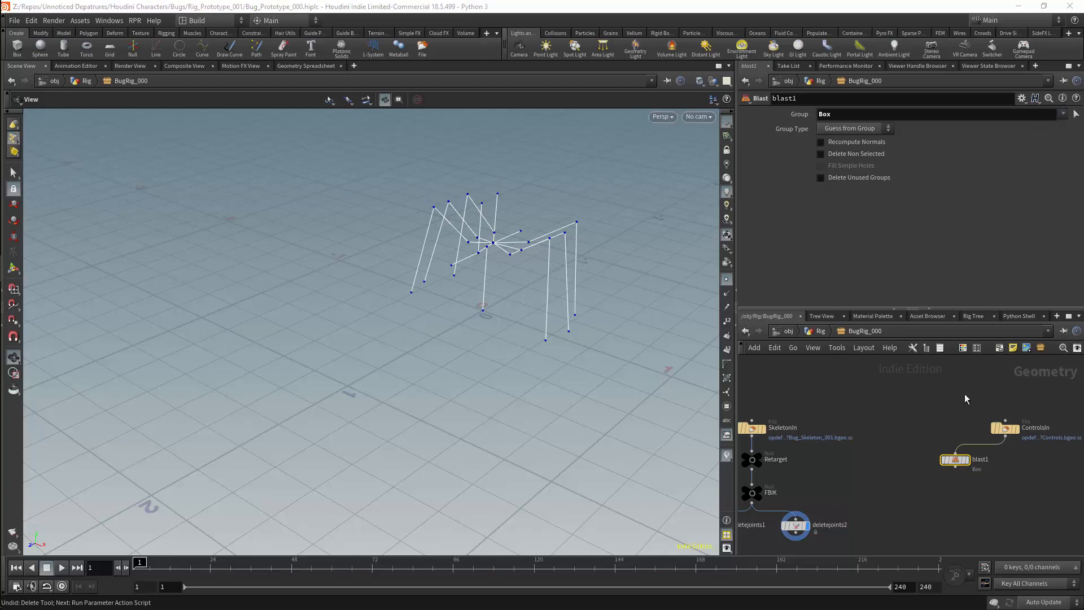
drag(958, 459, 949, 458)
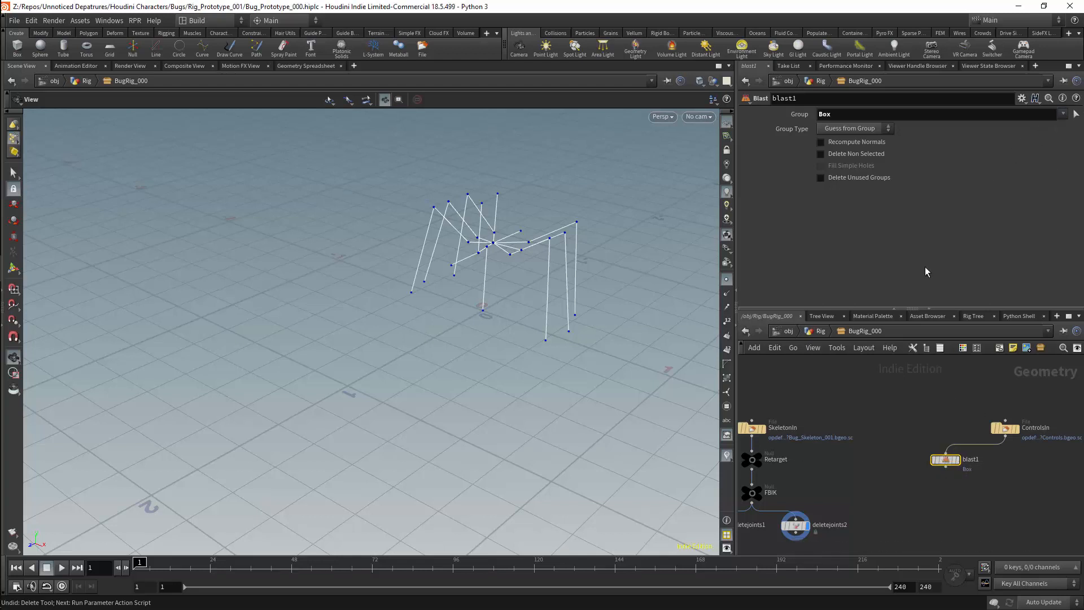
click(958, 459)
Add a Name node below the Blast node and set its name value to Box.
key(Tab)
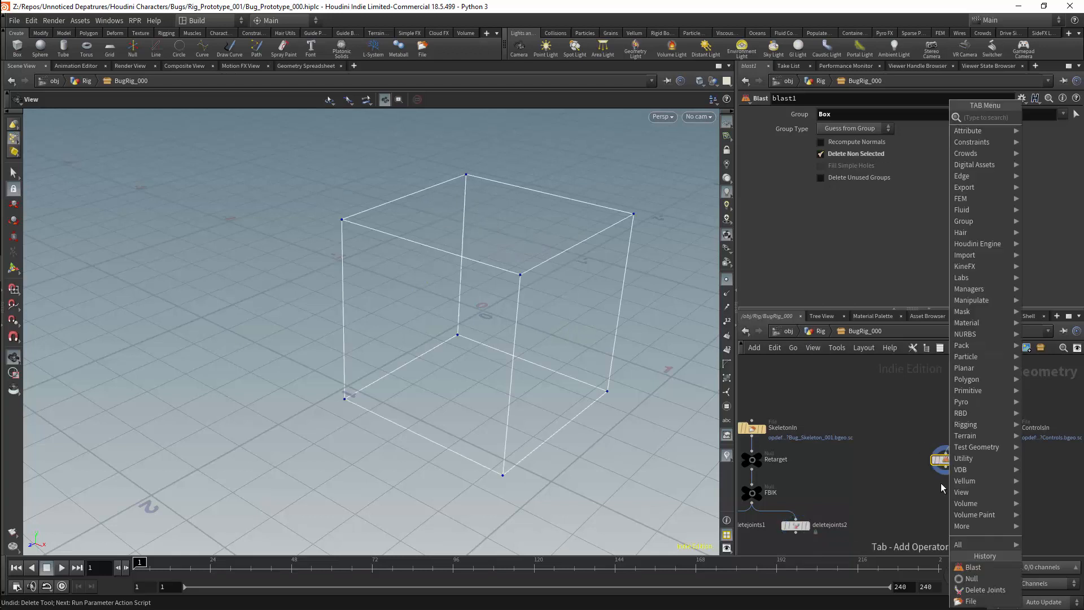
text(name)
key(Return)
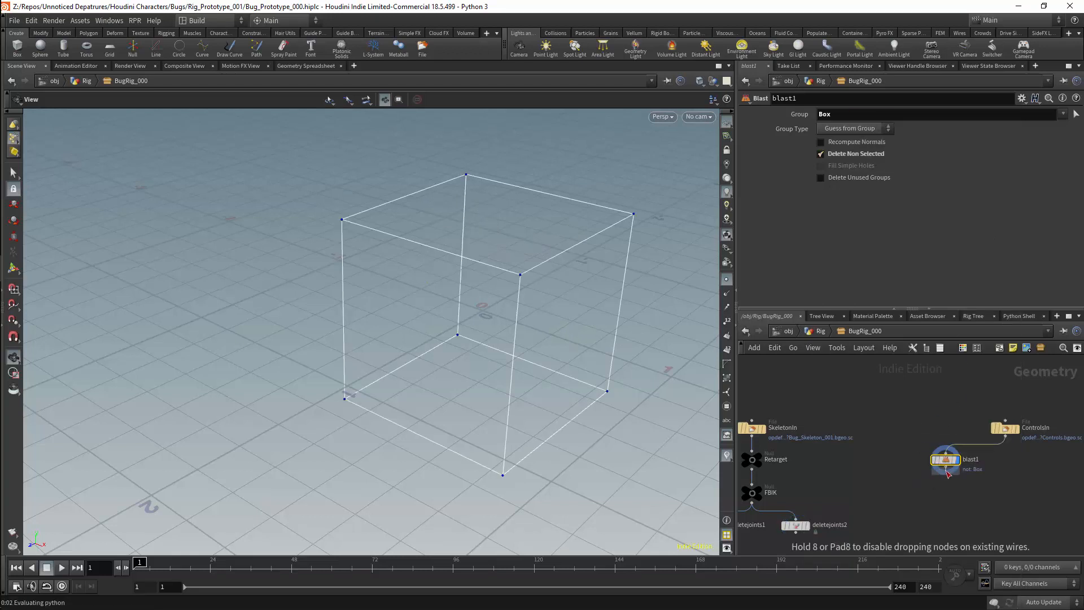
click(944, 480)
click(862, 202)
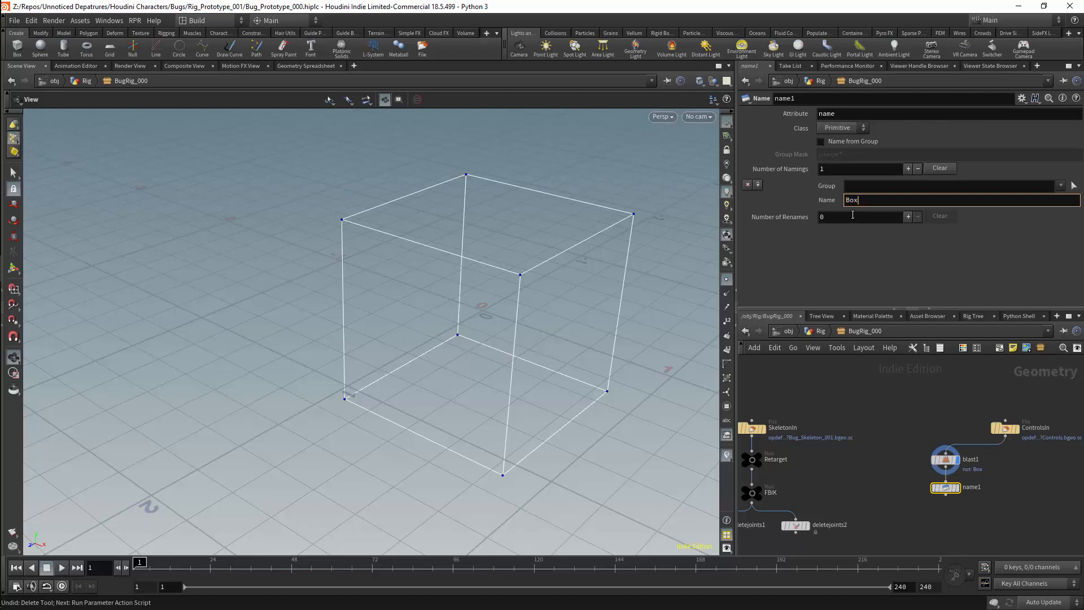
key(Return)
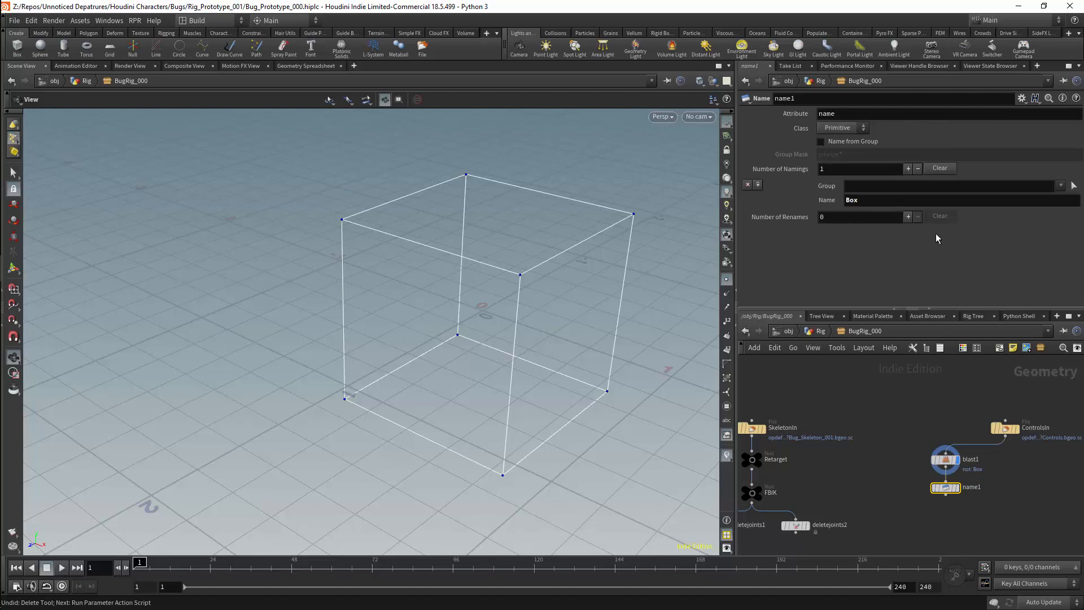
Add a Transform node below the Name node and wire it to the Name node's output.
key(Tab)
text(tra)
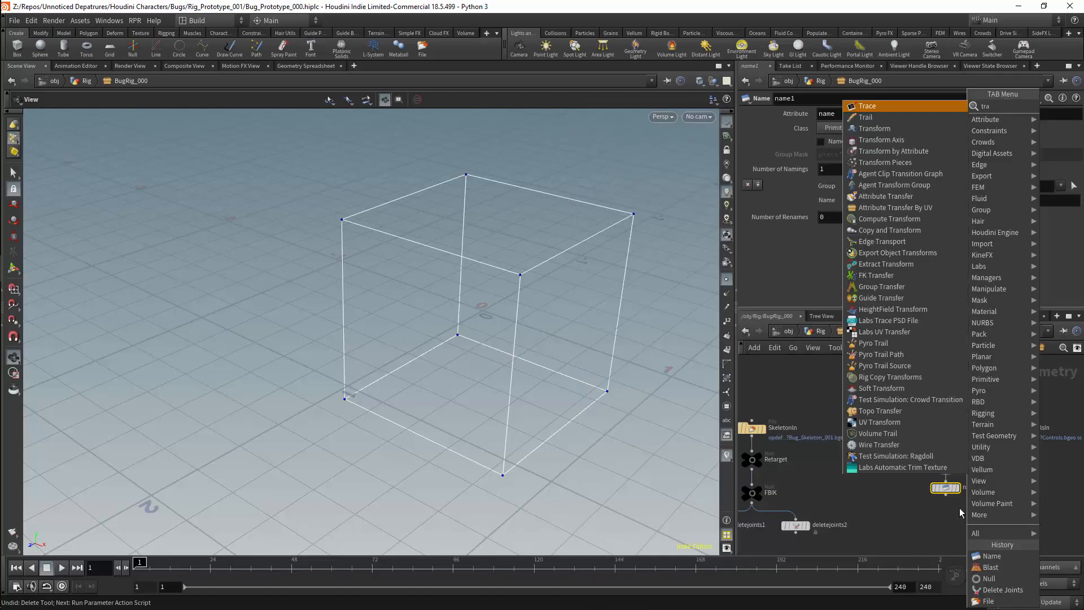
click(919, 130)
click(946, 514)
click(947, 496)
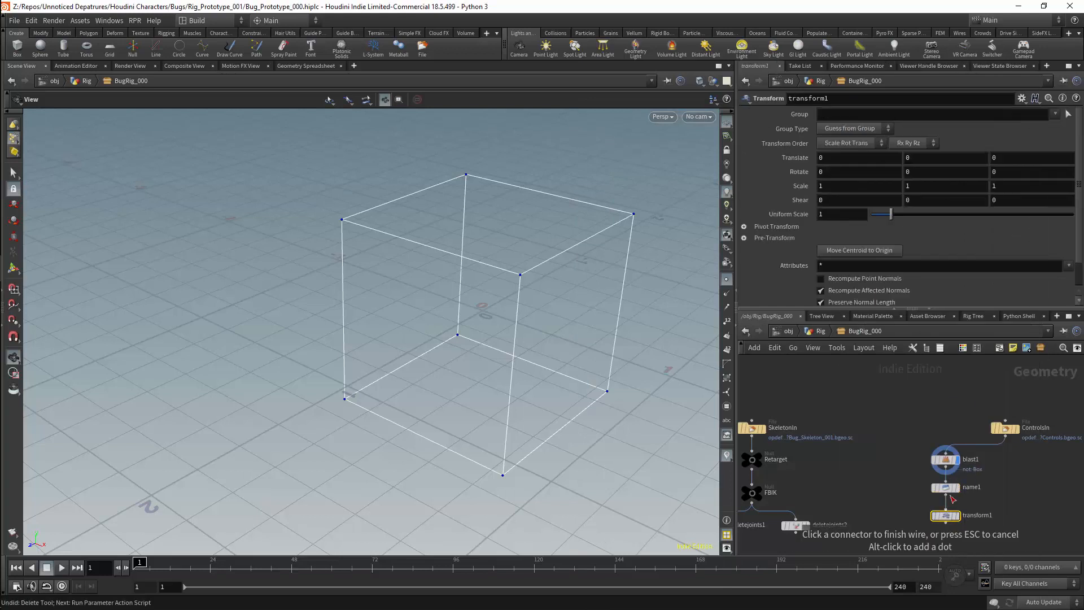
Display the Transform node and set its uniform scale to 0.04.
drag(891, 215, 882, 217)
key(Escape)
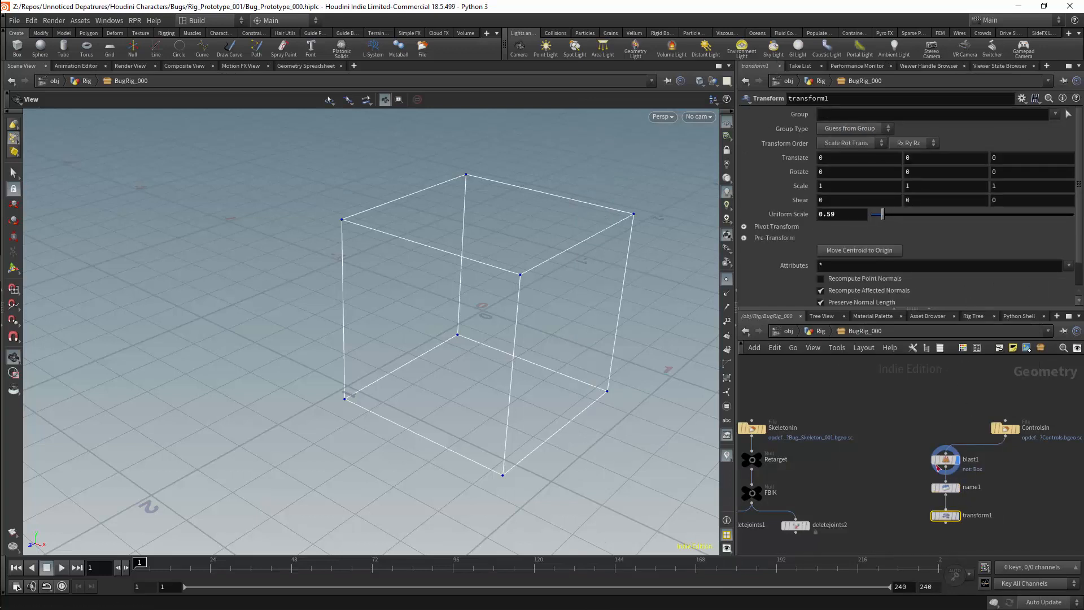
click(956, 516)
drag(882, 215, 871, 215)
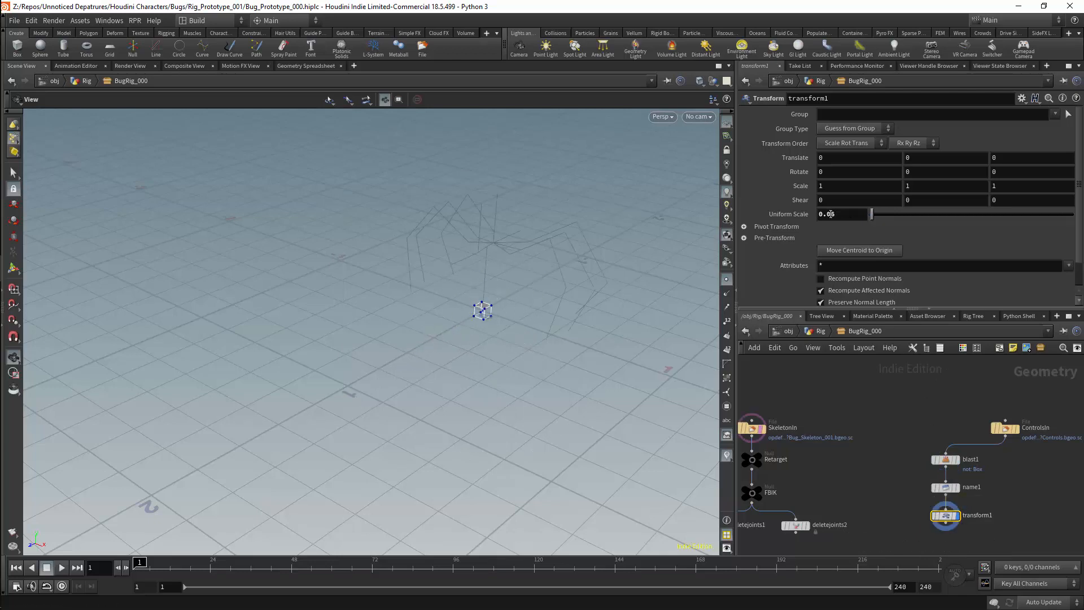
click(835, 214)
key(BackSpace)
text(4)
key(Return)
Add a Color node below the Transform node and wire the two together.
middle_drag(967, 532, 946, 493)
key(Tab)
text(c)
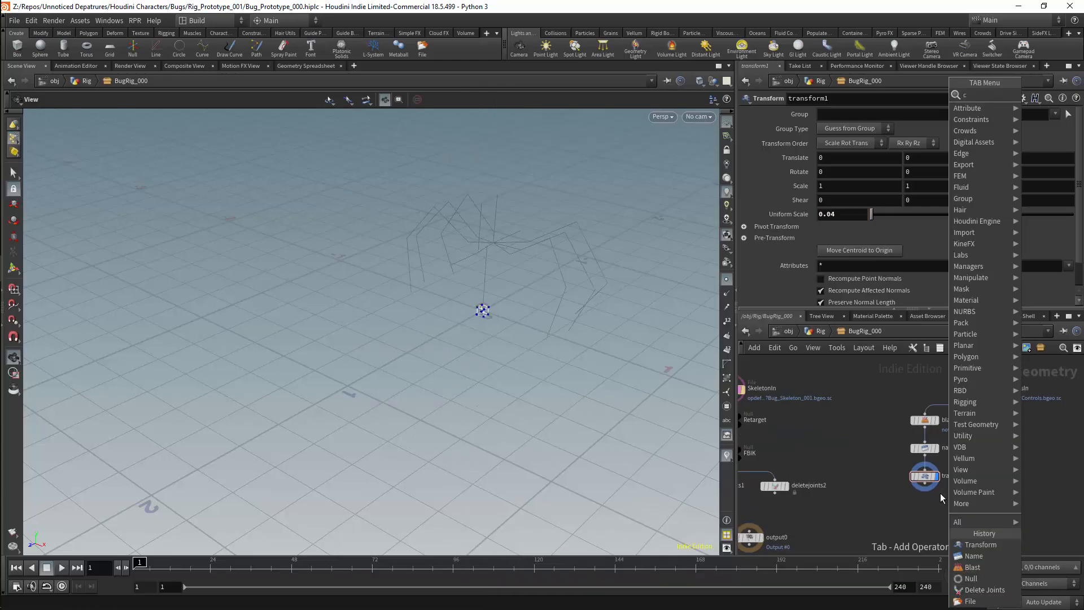
text(olor)
key(Return)
click(926, 497)
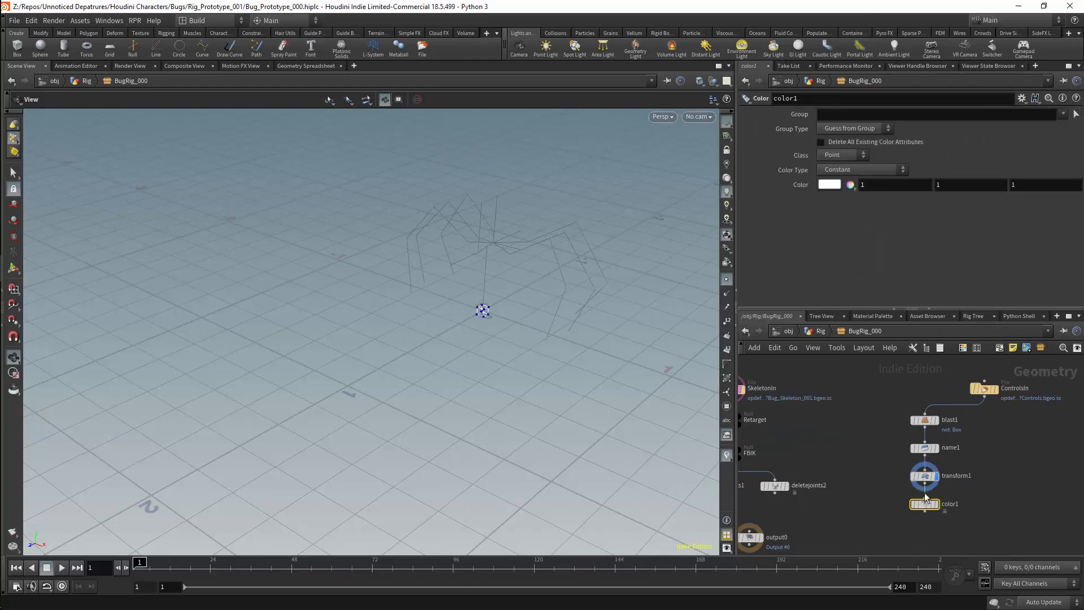
Display the Color node and set its constant color to pure blue (0, 0, 1).
click(936, 504)
click(835, 186)
click(928, 110)
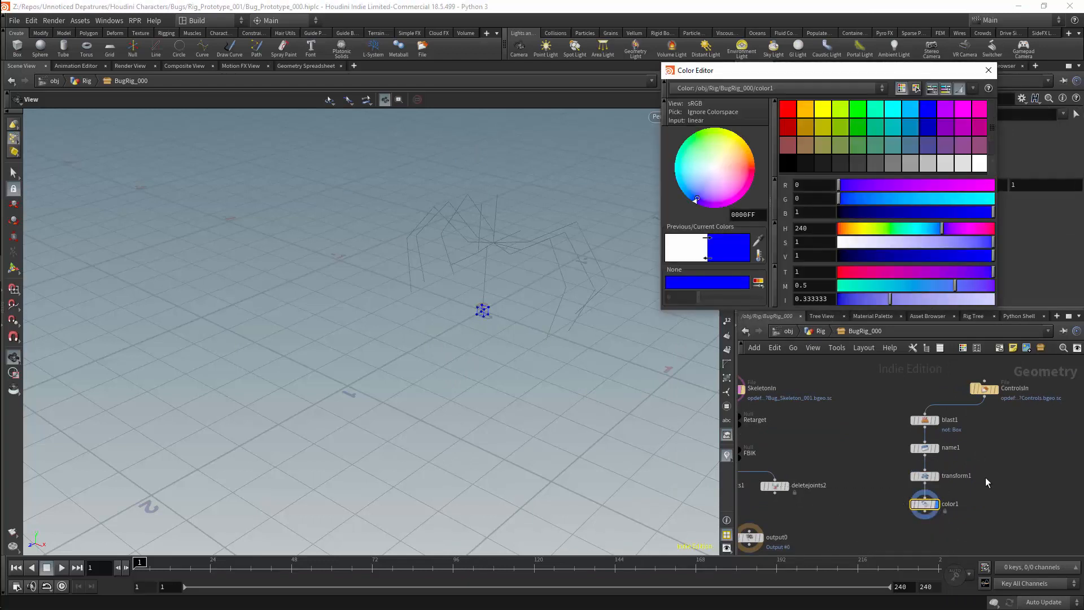
click(988, 70)
Add a Merge node below the control branch and feed the Color node into it.
middle_drag(1009, 481, 968, 456)
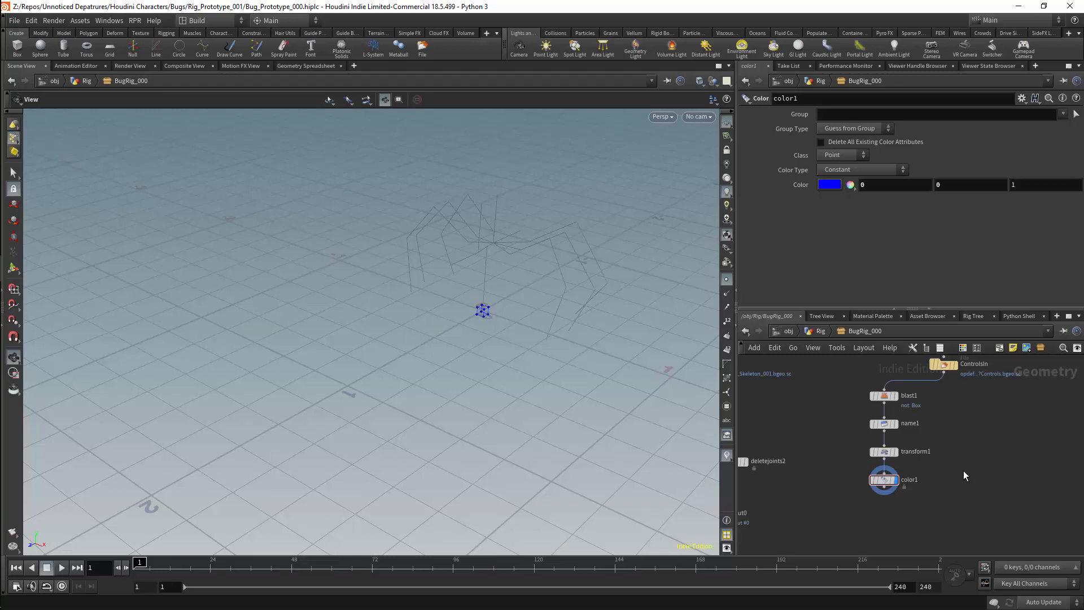
key(Tab)
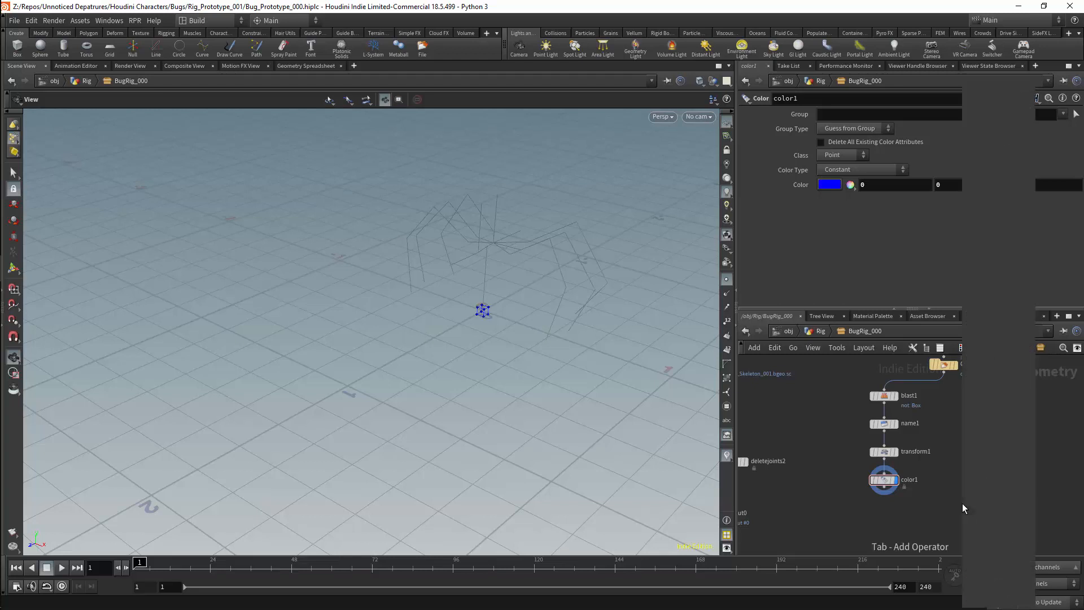
text(merge)
key(Return)
click(944, 519)
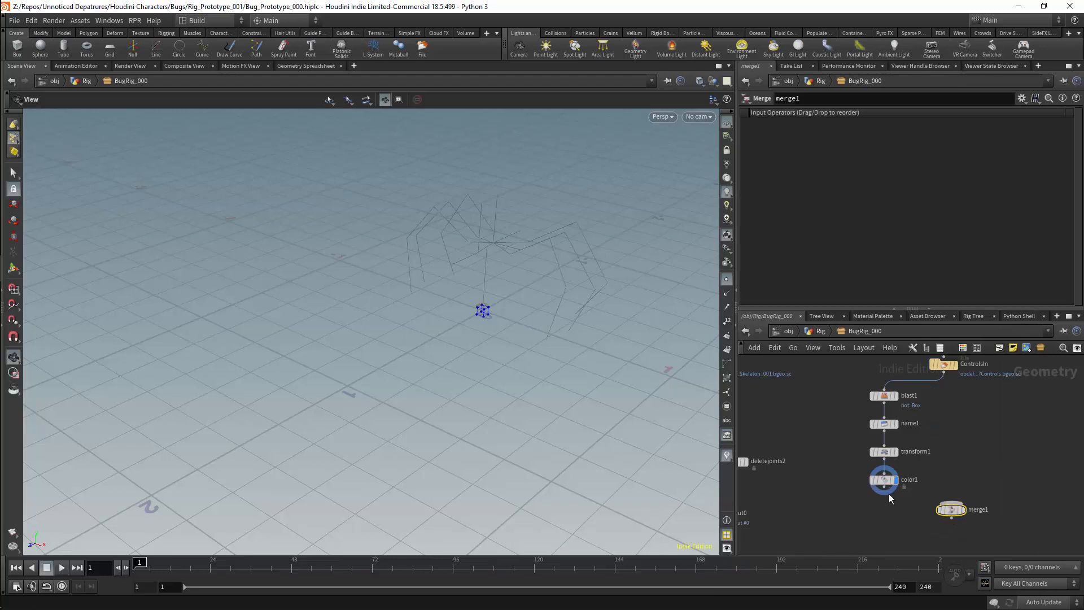
Add a Null node below the Merge node and name it CONTROLS.
key(Tab)
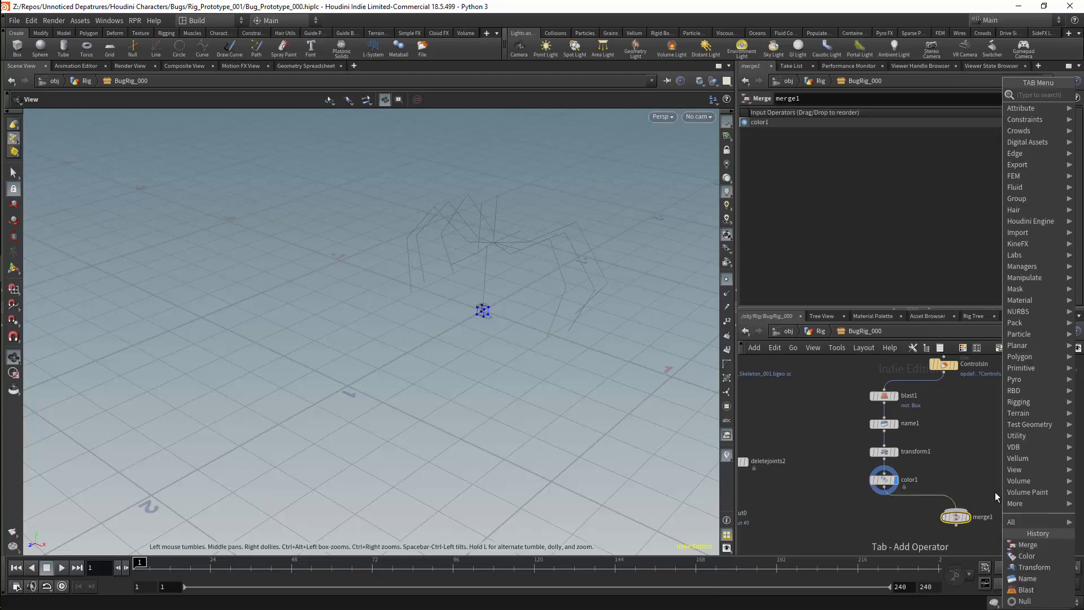
text(null)
key(Return)
click(958, 535)
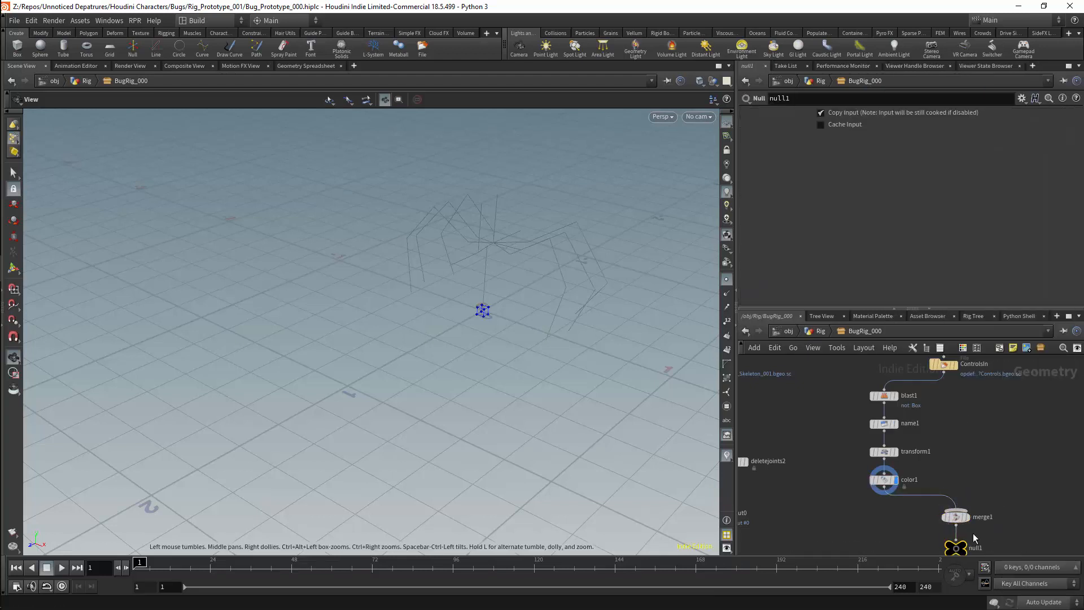
double_click(987, 549)
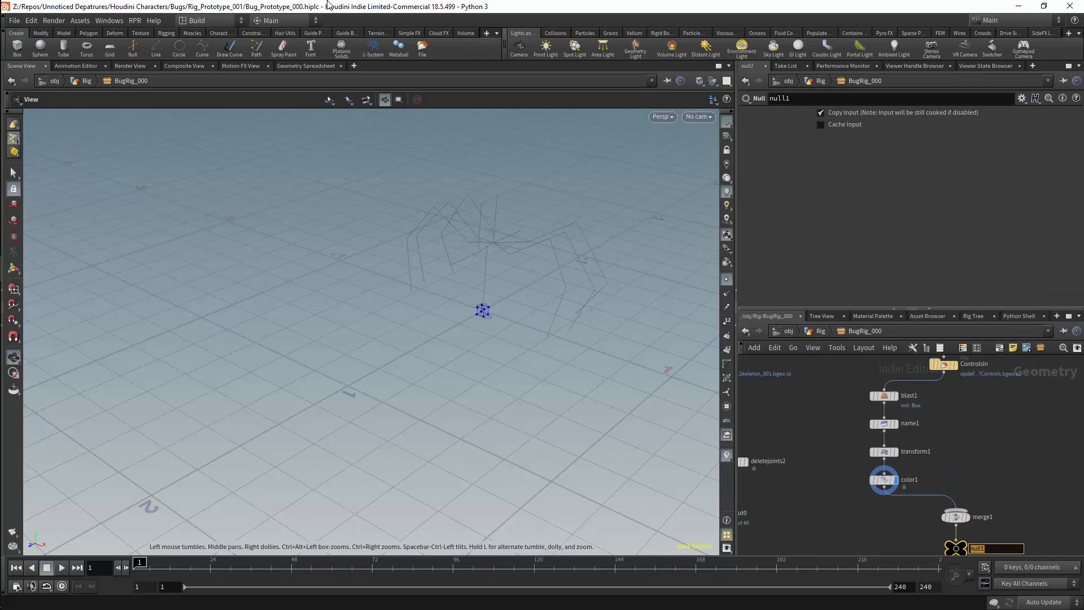
text(CONTROLS)
key(Return)
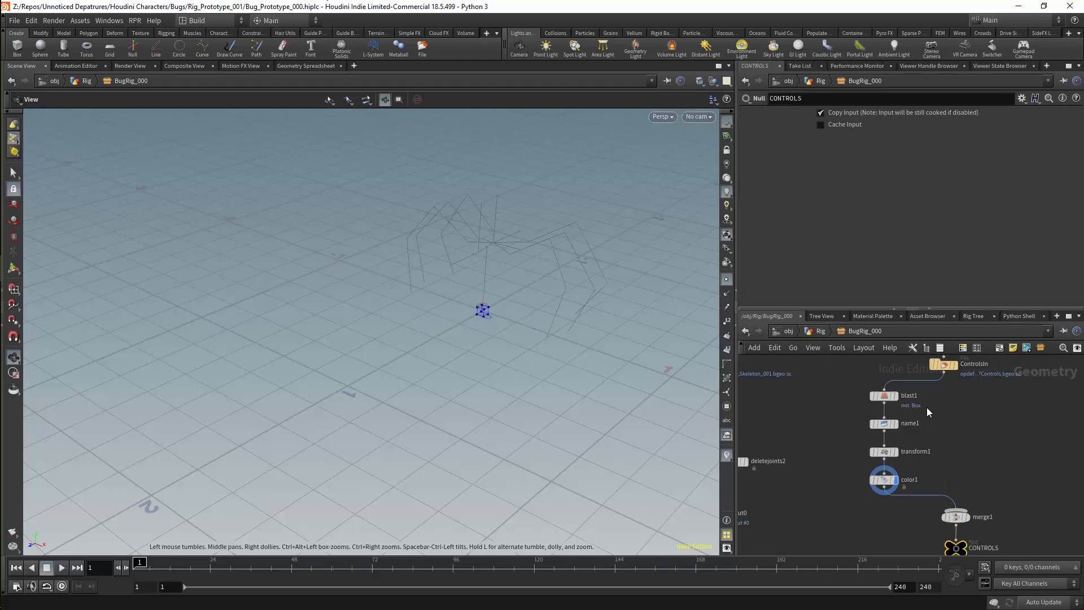
Add an Attach Control Geometry node below the second Delete Joints node.
middle_drag(971, 484, 1028, 453)
middle_drag(857, 438, 892, 436)
click(833, 448)
key(Tab)
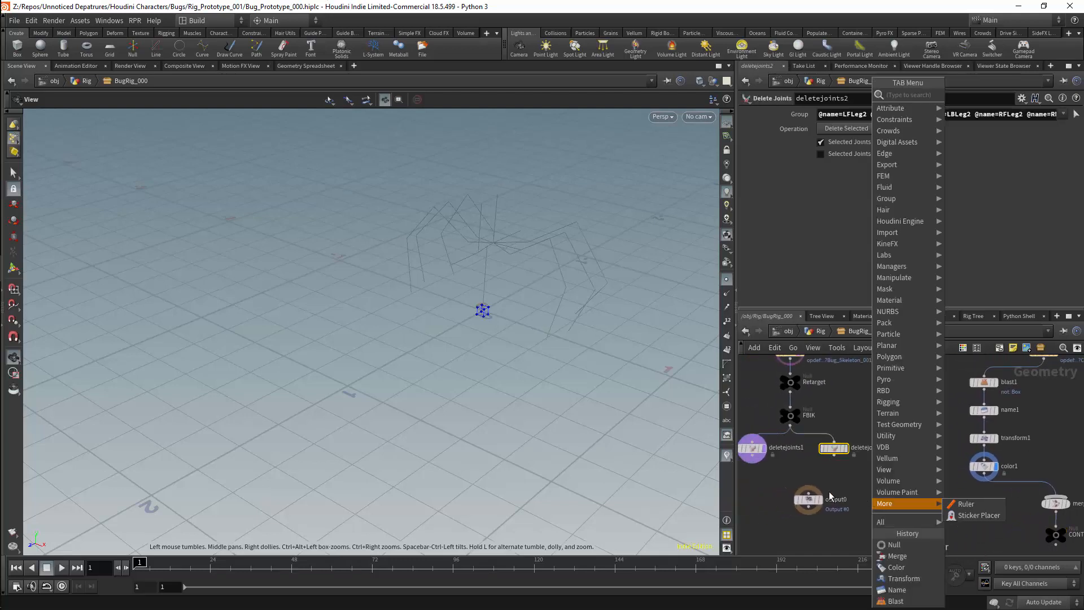
text(ATTAC)
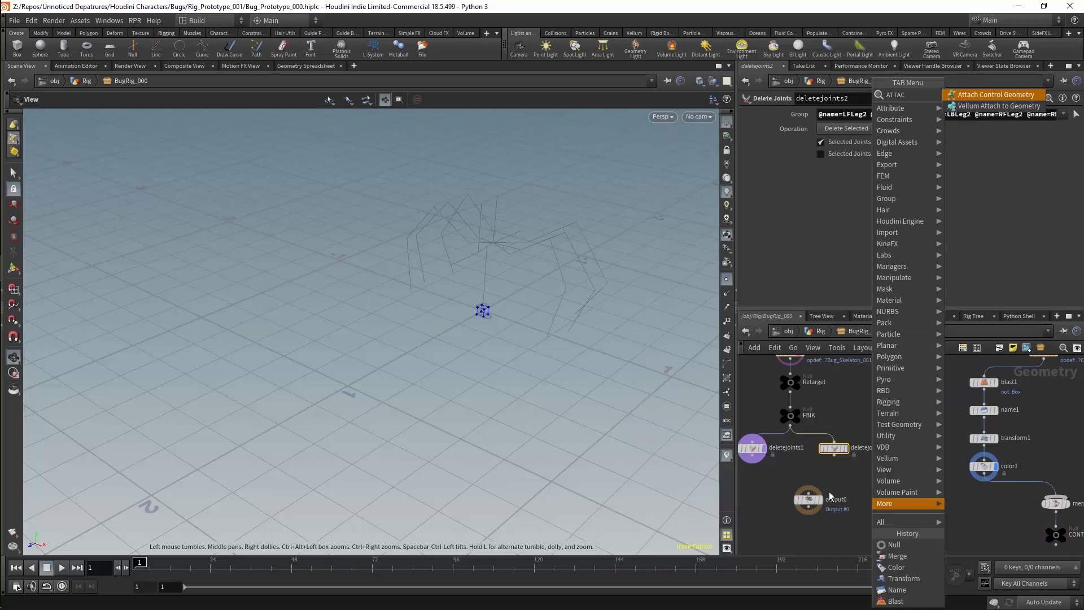
key(Return)
click(839, 478)
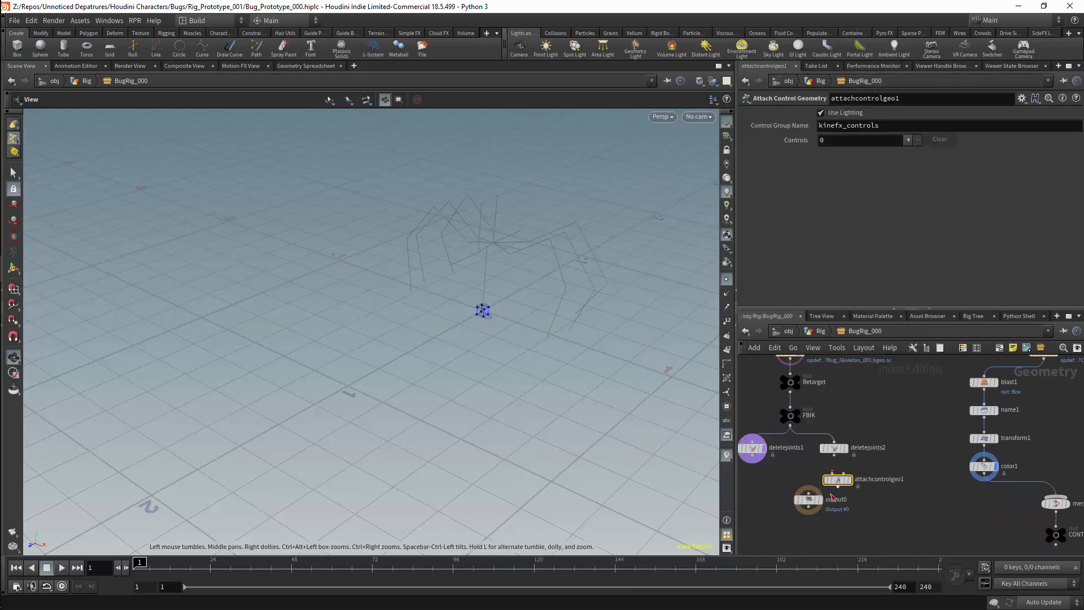
Wire the second Delete Joints node into Attach Control Geometry and move the output node farther down.
drag(805, 513, 808, 500)
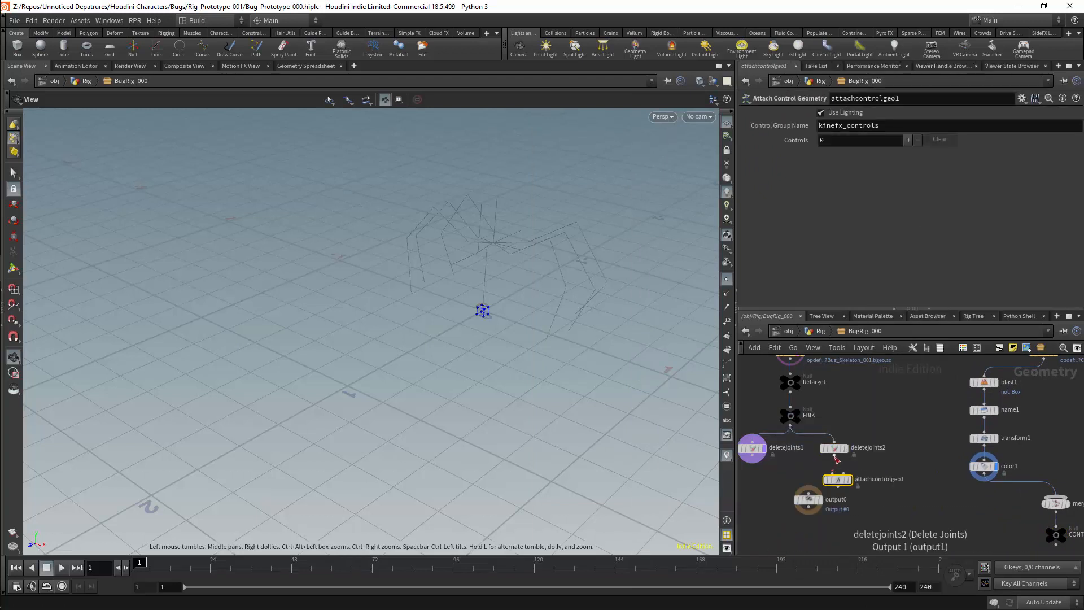
drag(834, 455, 789, 539)
middle_drag(840, 511, 884, 499)
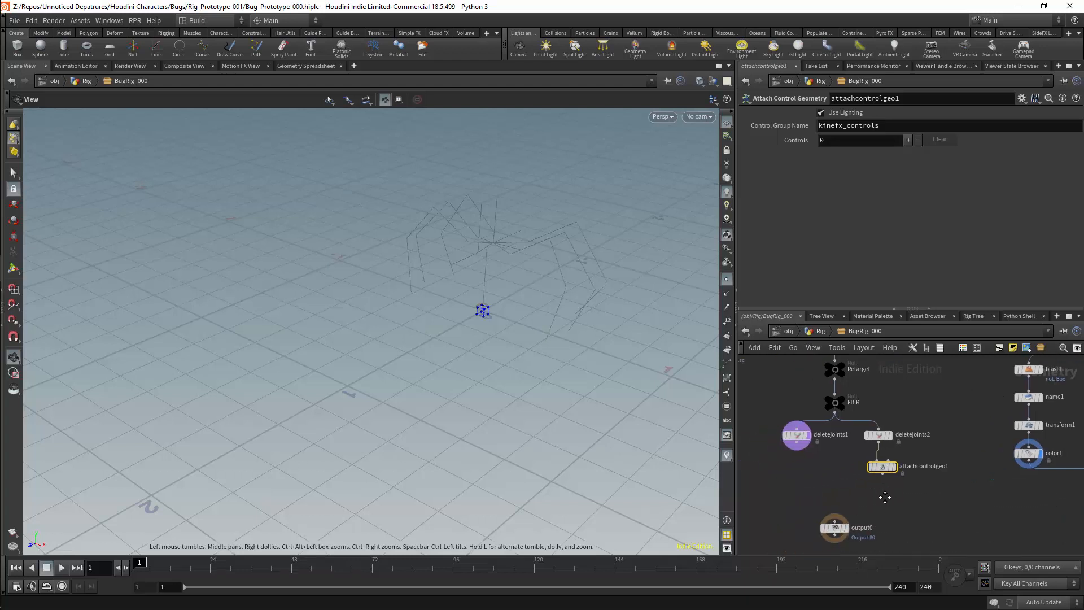
scroll(865, 489, down, 4)
drag(849, 506, 846, 549)
drag(871, 478, 869, 477)
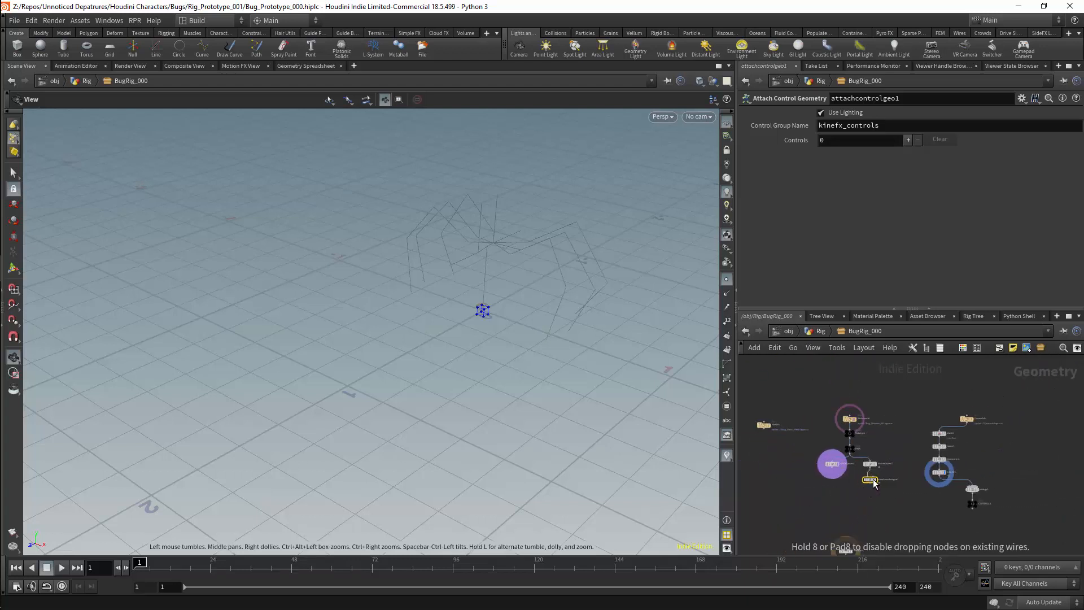
Add one control entry to Attach Control Geometry and set its group to the Leg2Eff joints of all six legs.
click(908, 139)
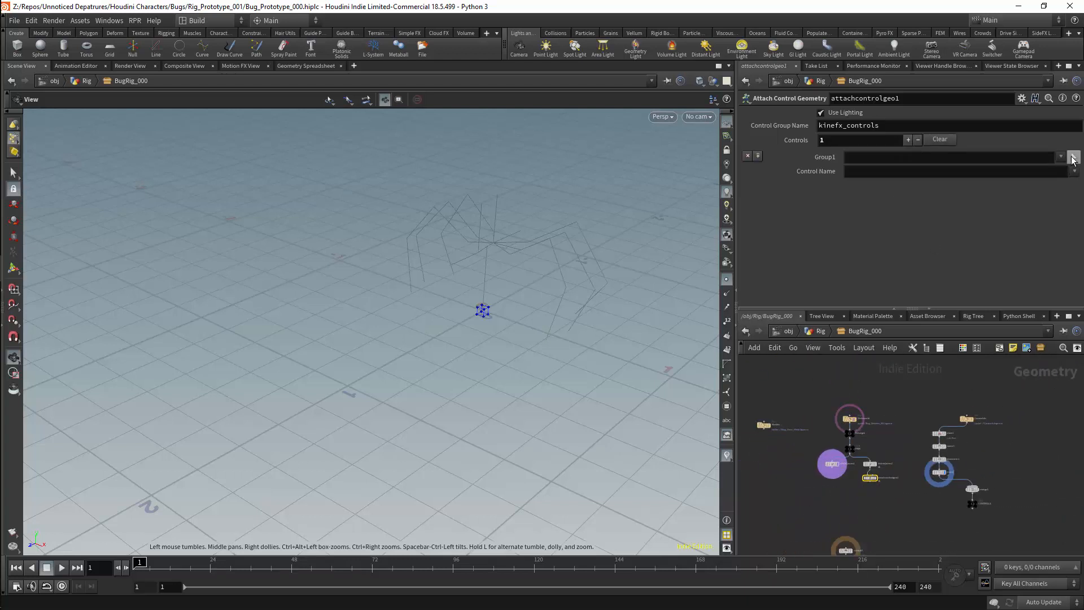
click(995, 157)
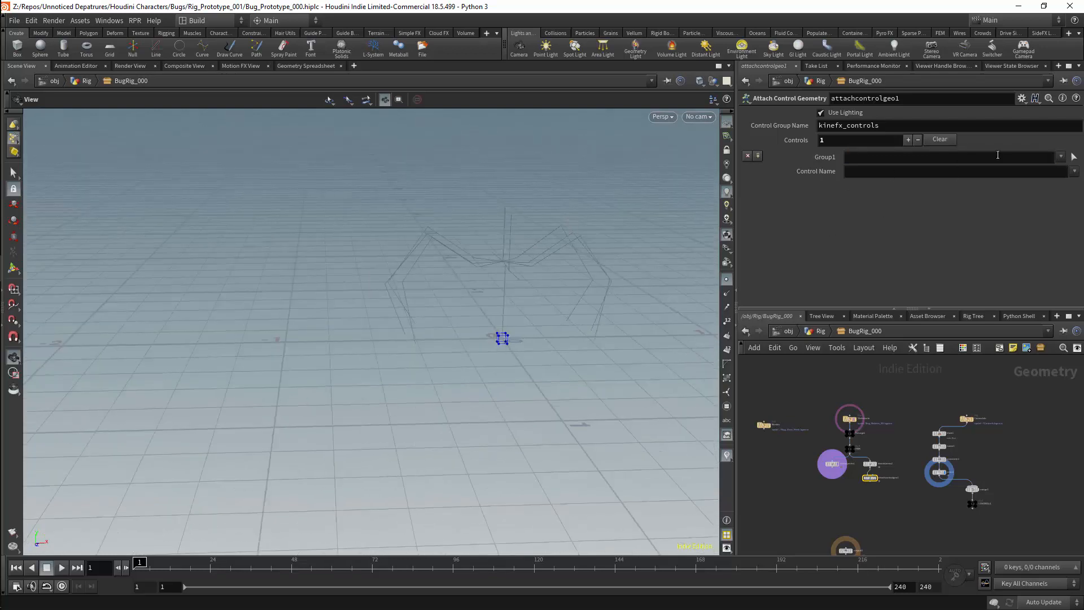
click(1073, 157)
drag(614, 298, 540, 369)
shift+drag(442, 297, 381, 354)
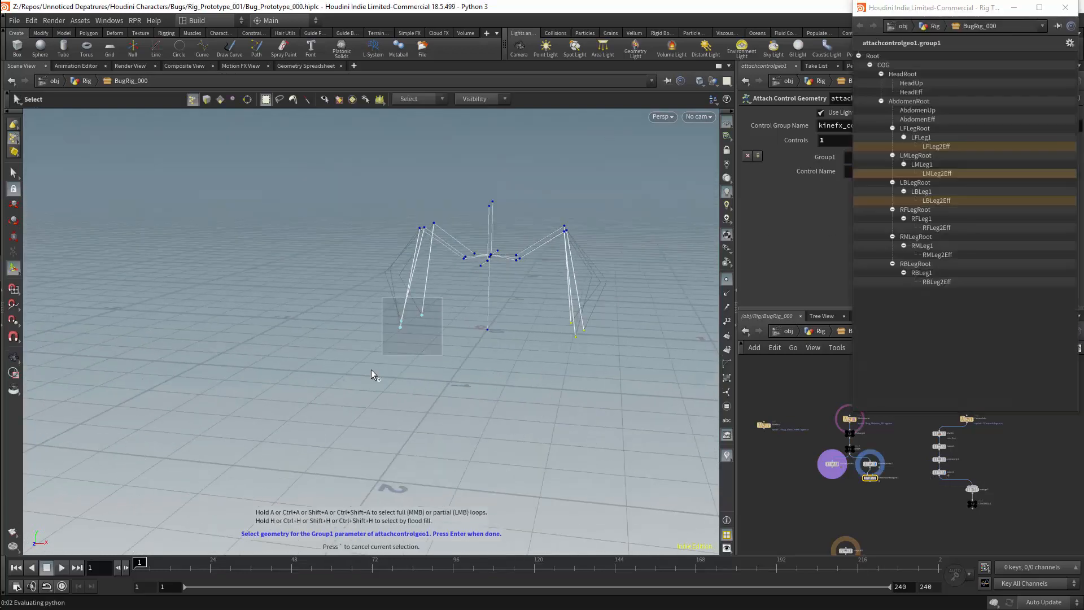
key(Return)
click(1074, 171)
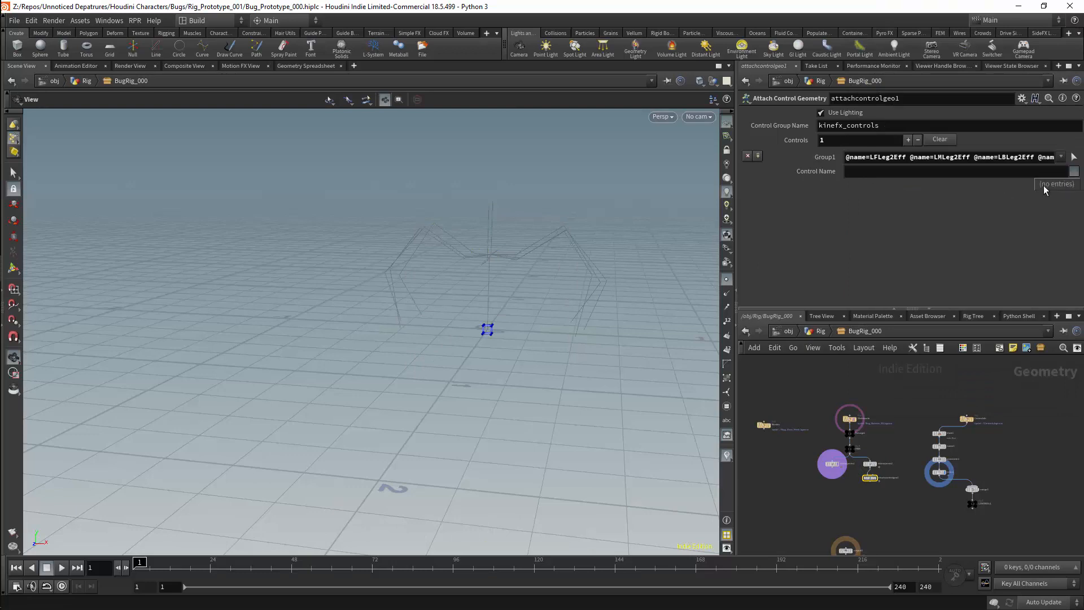
Add an Object Merge node beside the second Delete Joints node.
key(Tab)
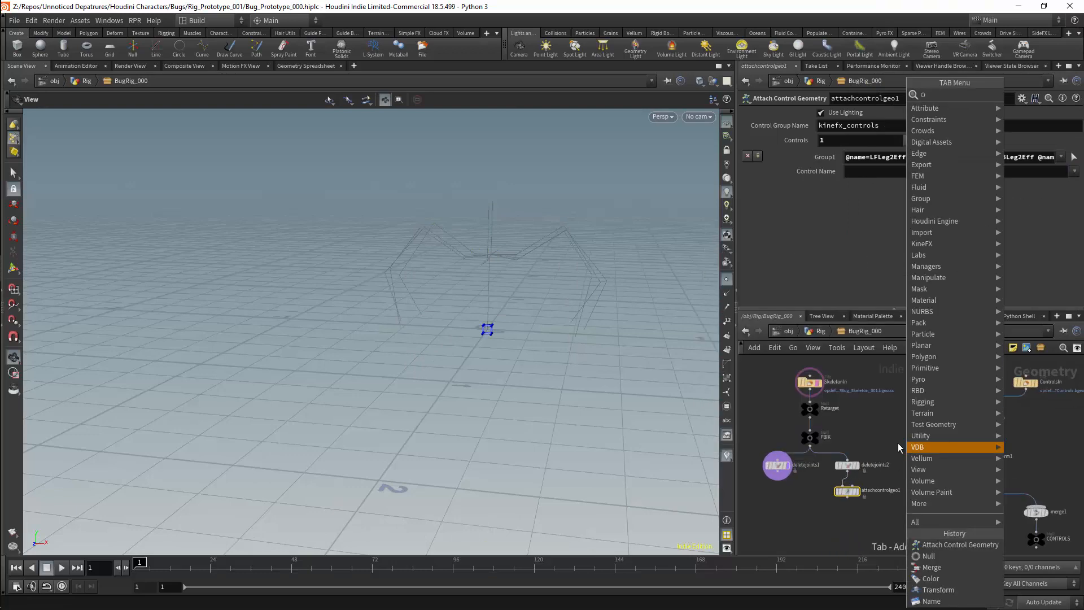
text(OBJE)
key(Return)
click(914, 464)
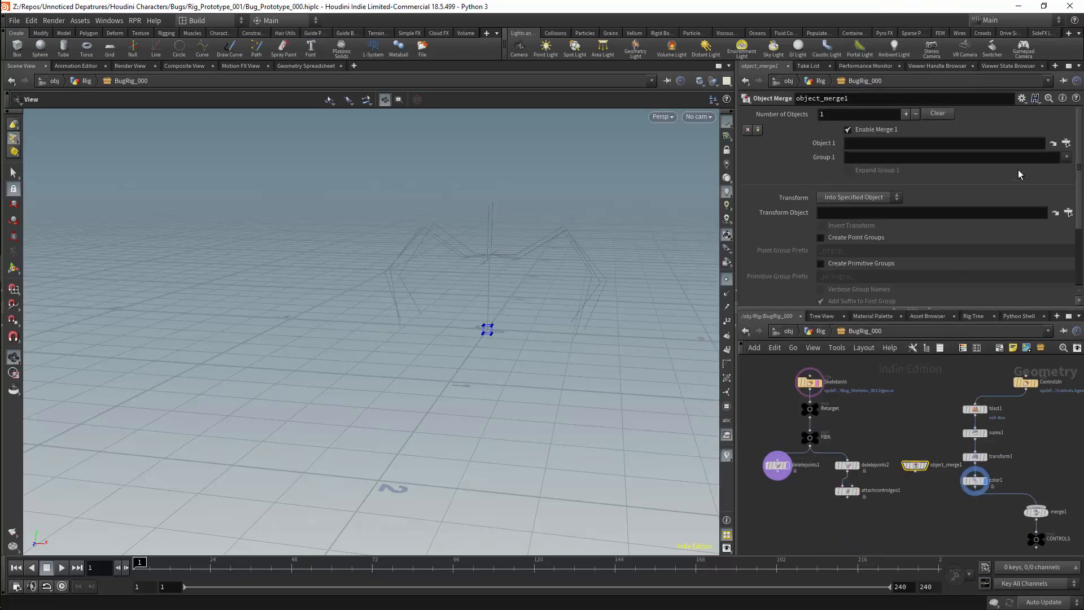
Set the Object Merge node's transform to Into This Object and its Object 1 to the CONTROLS null.
click(859, 197)
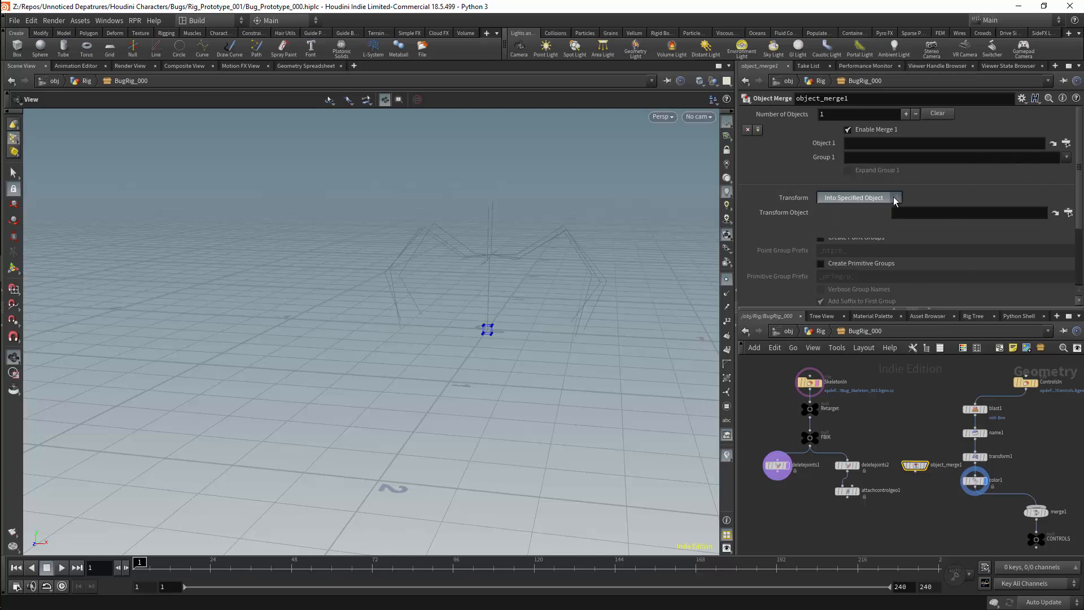
click(853, 218)
click(1066, 142)
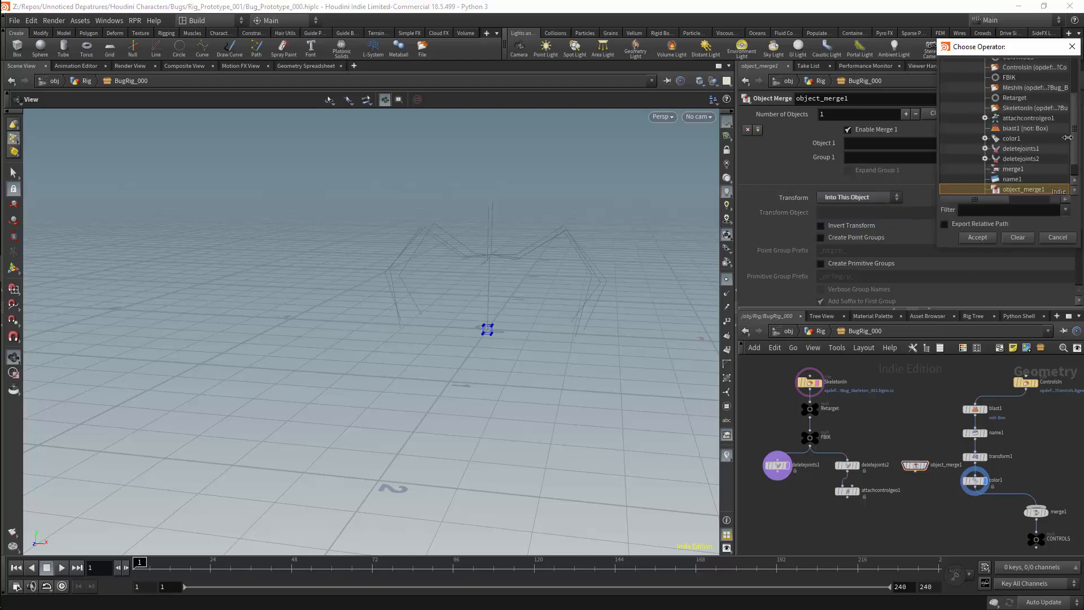
scroll(1061, 136, up, 3)
click(1020, 102)
click(989, 237)
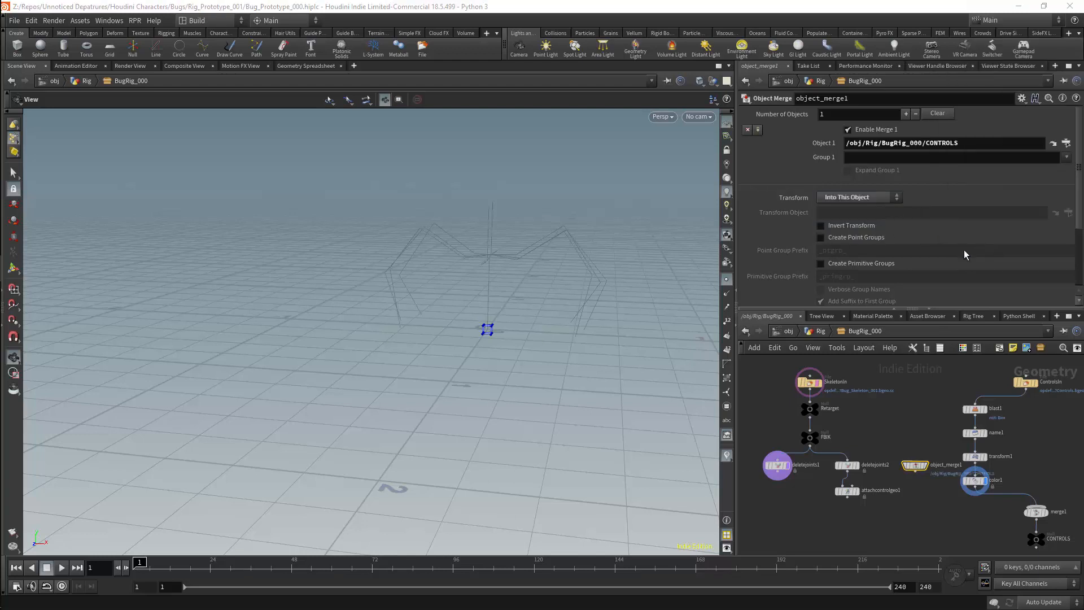
Wire the Object Merge node into Attach Control Geometry's second input and display the Attach Control Geometry node.
drag(914, 472, 853, 485)
click(857, 492)
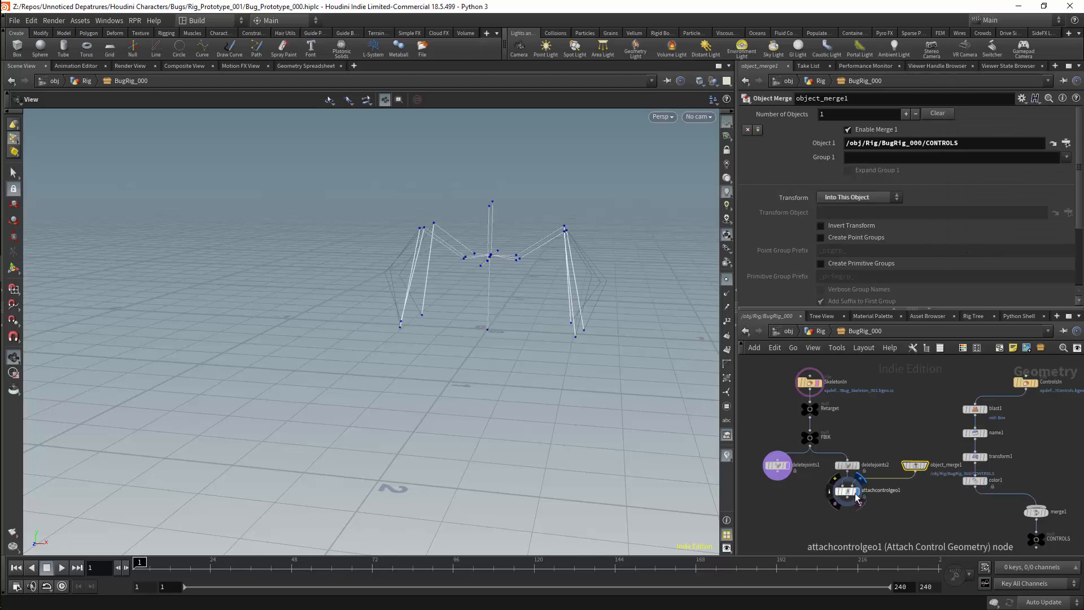
click(846, 493)
Set the control name of the leg effector entry to Box.
click(1074, 171)
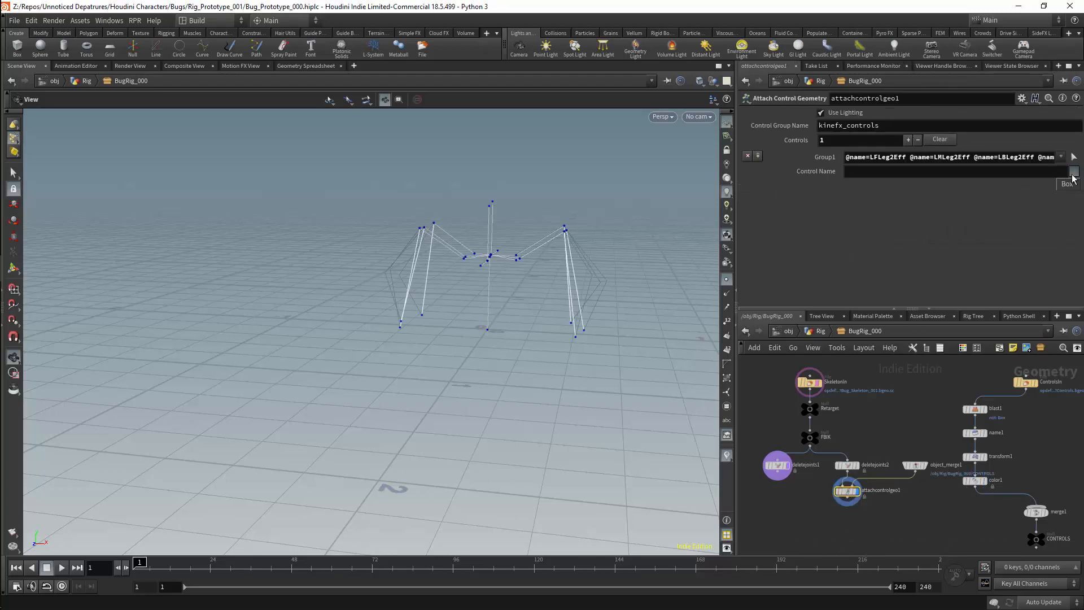
click(1050, 192)
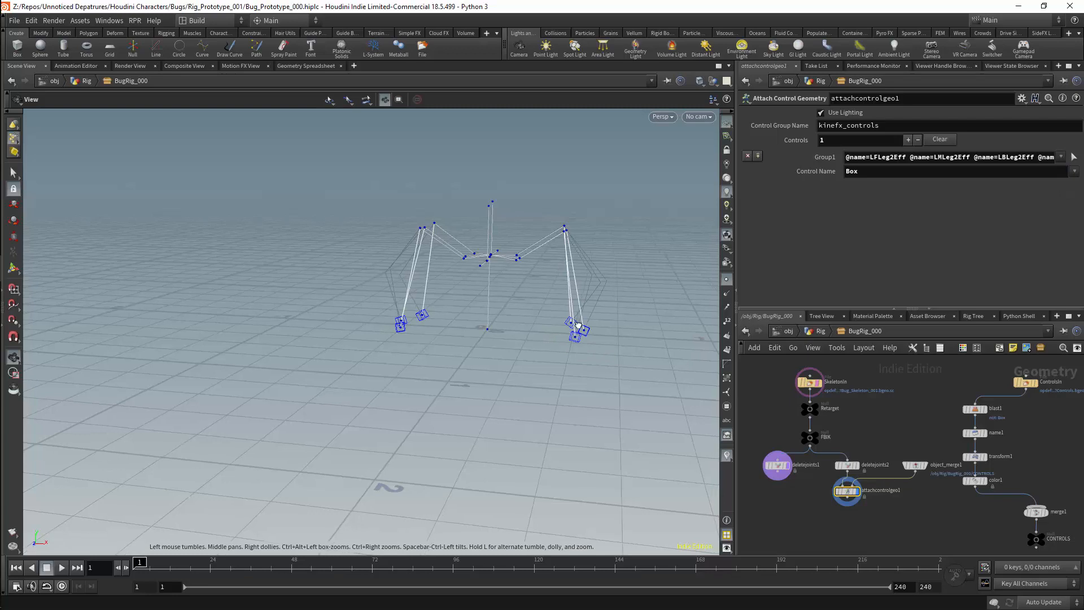
drag(560, 340, 581, 390)
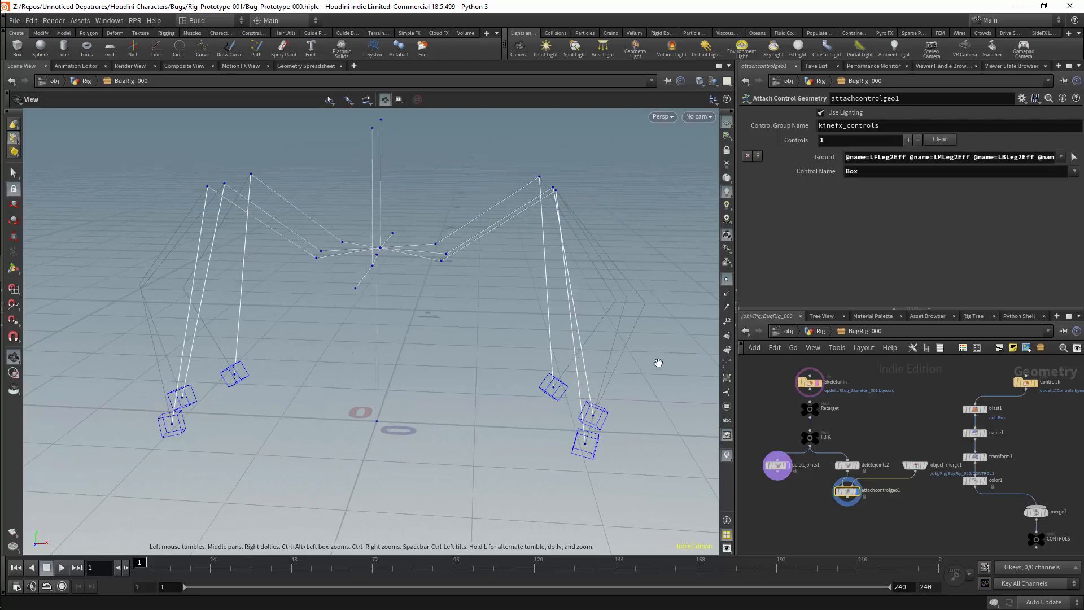
Insert a Rig Attribute VOP node between the second Delete Joints node and Attach Control Geometry, and enter its network.
key(ctrl+z)
key(Tab)
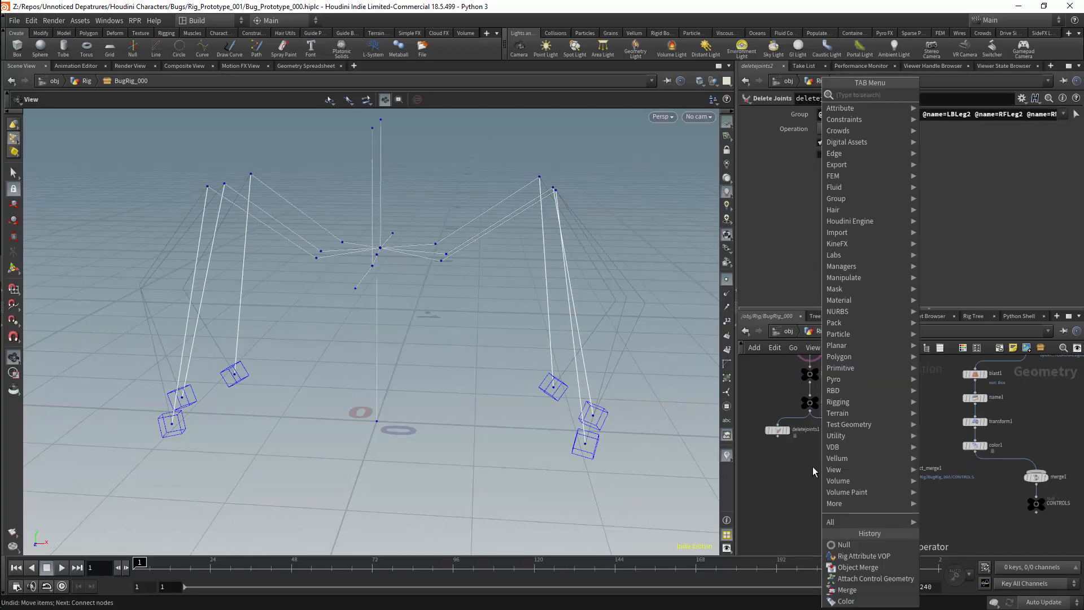
text(rig)
click(960, 99)
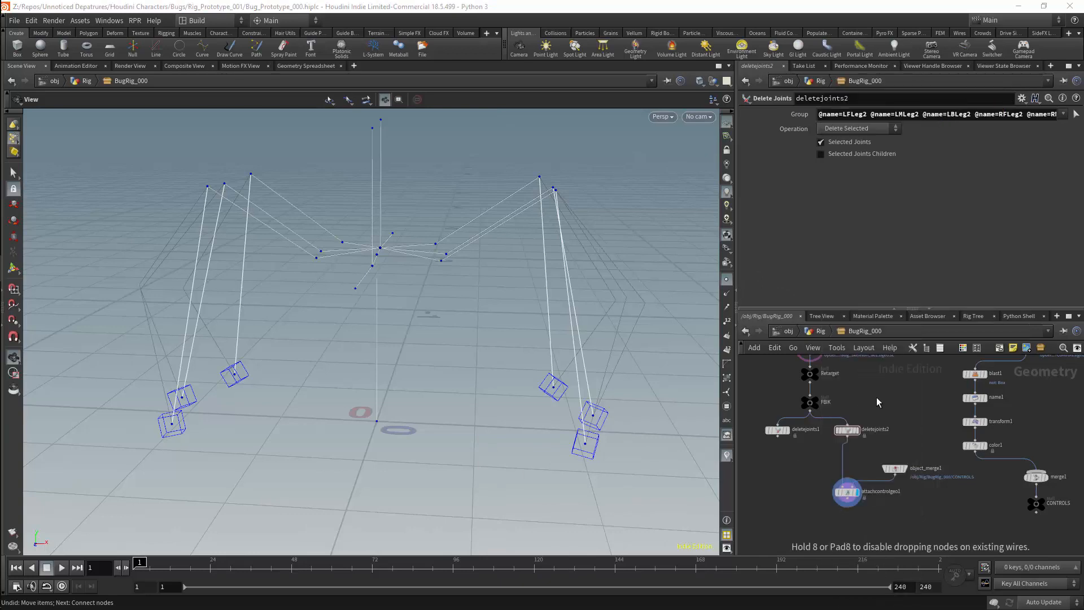
click(845, 452)
double_click(845, 451)
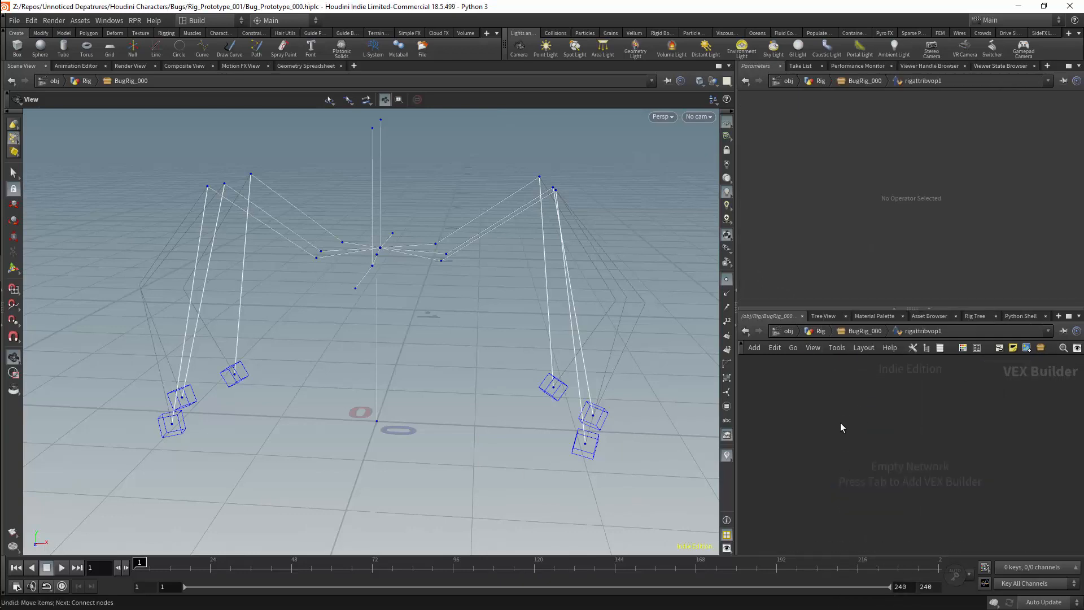
Add a Get Point Transforms node to the empty VEX network and set its Group to *.
key(Tab)
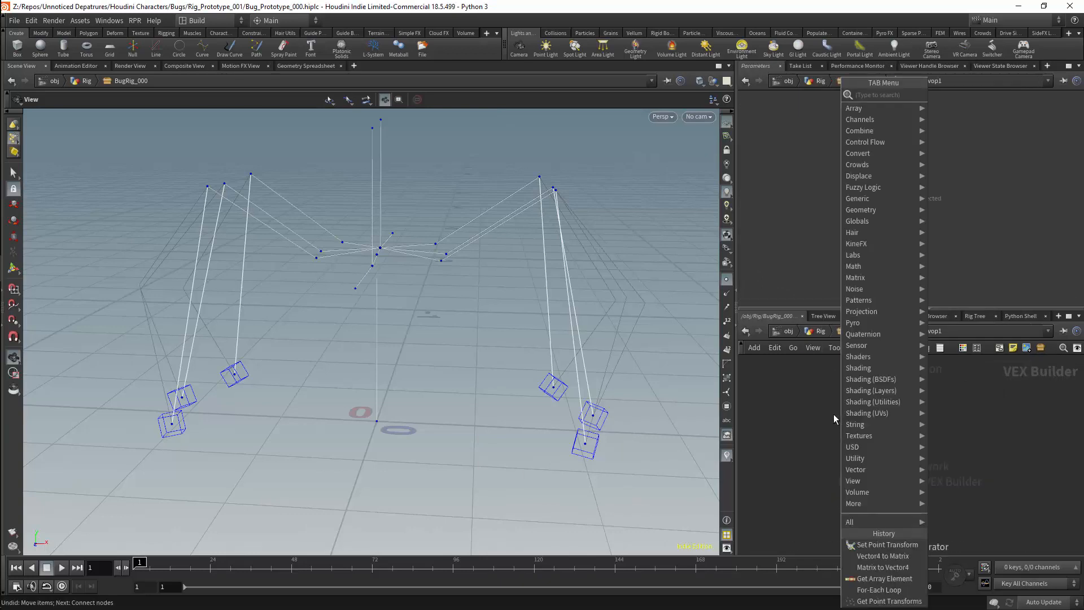
text(get poin)
key(Down)
key(Return)
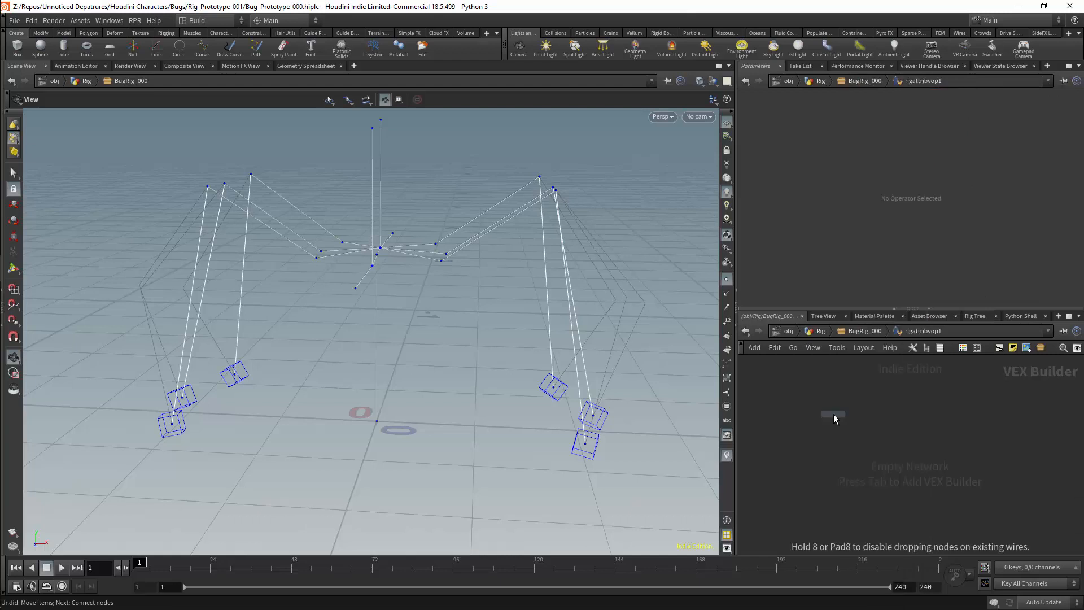
click(809, 419)
drag(857, 145, 787, 141)
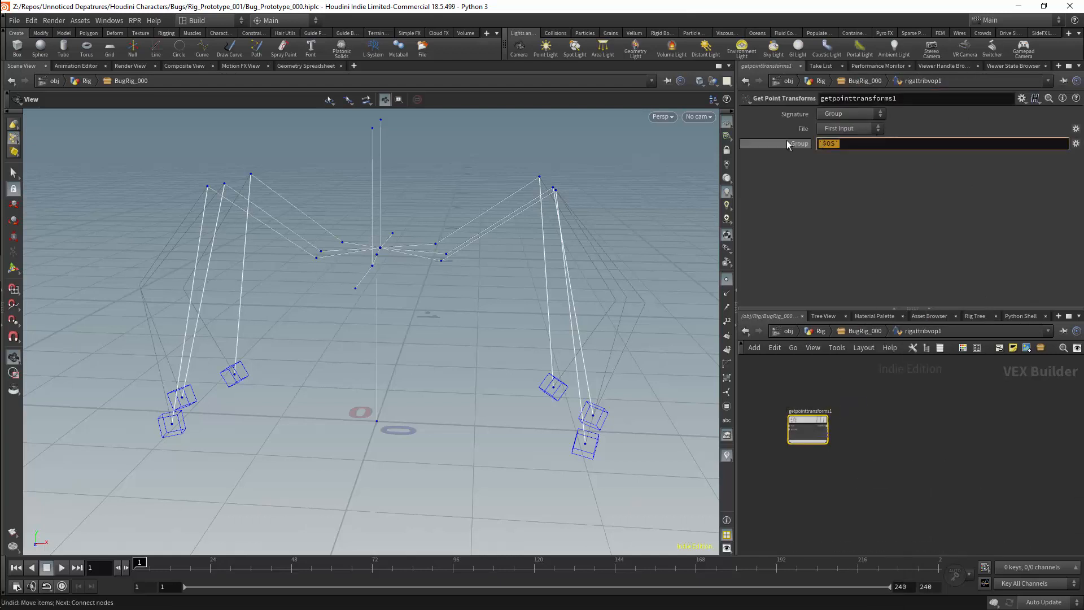
click(881, 432)
Add a For-Each Loop and wire the pts output of Get Point Transforms into the begin block's array input.
middle_drag(866, 414, 855, 439)
scroll(862, 430, up, 1)
key(Tab)
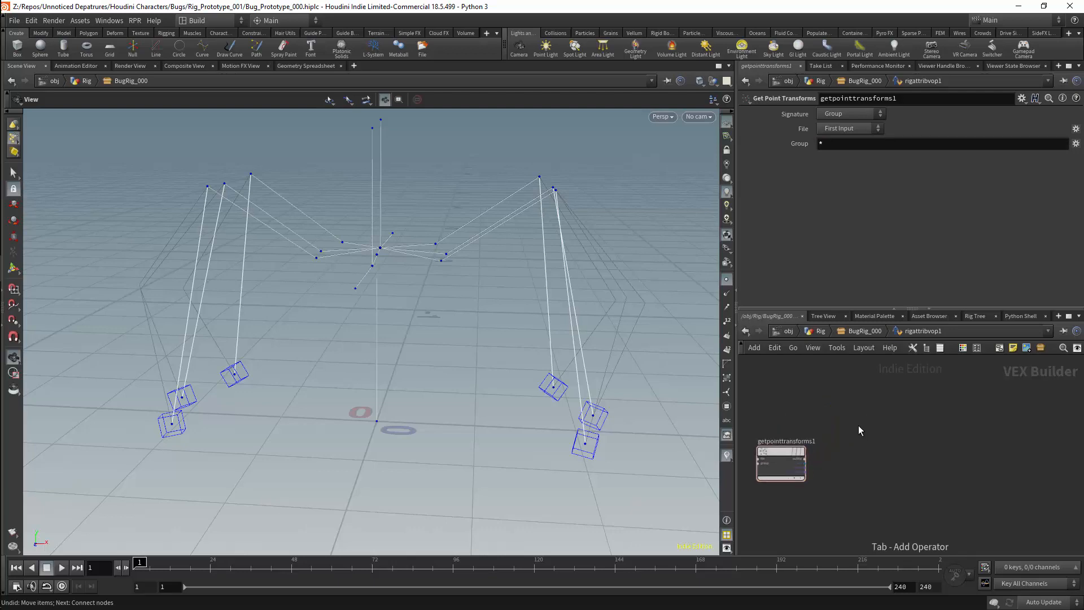
text(for)
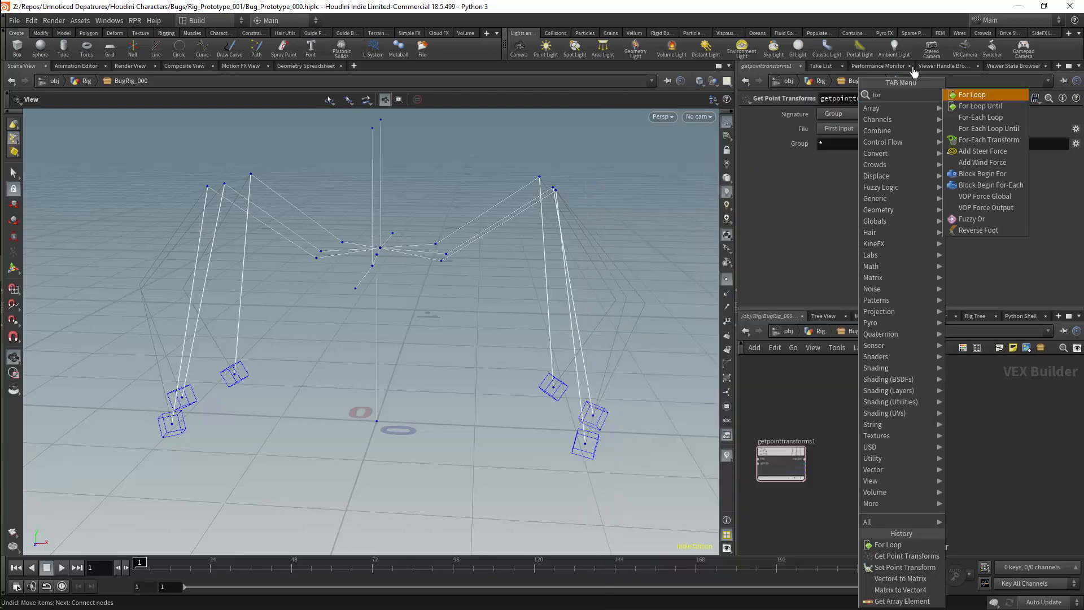
click(980, 117)
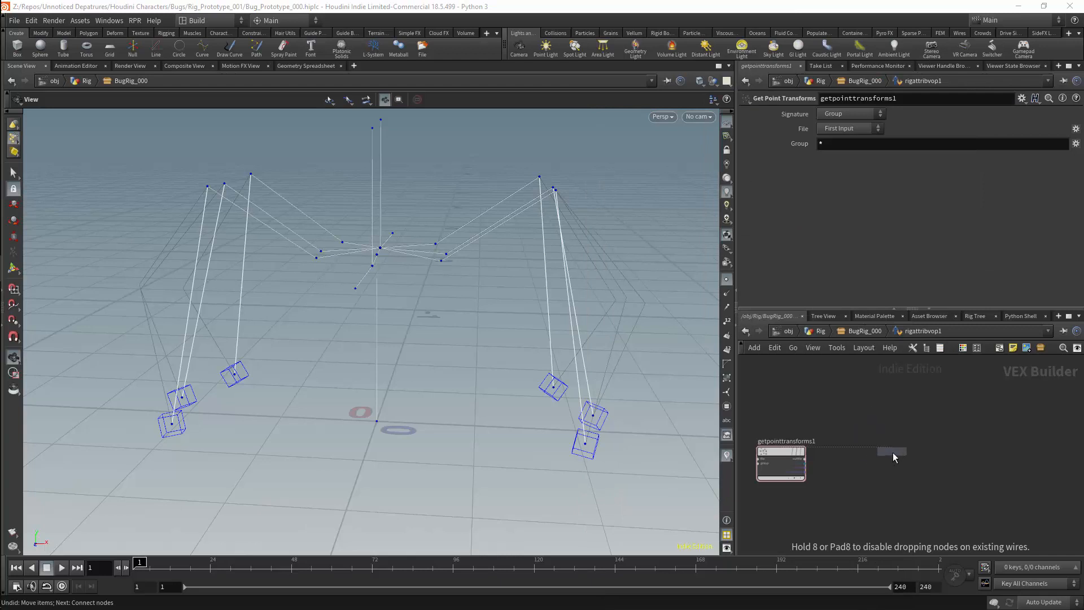
click(892, 453)
scroll(842, 446, up, 3)
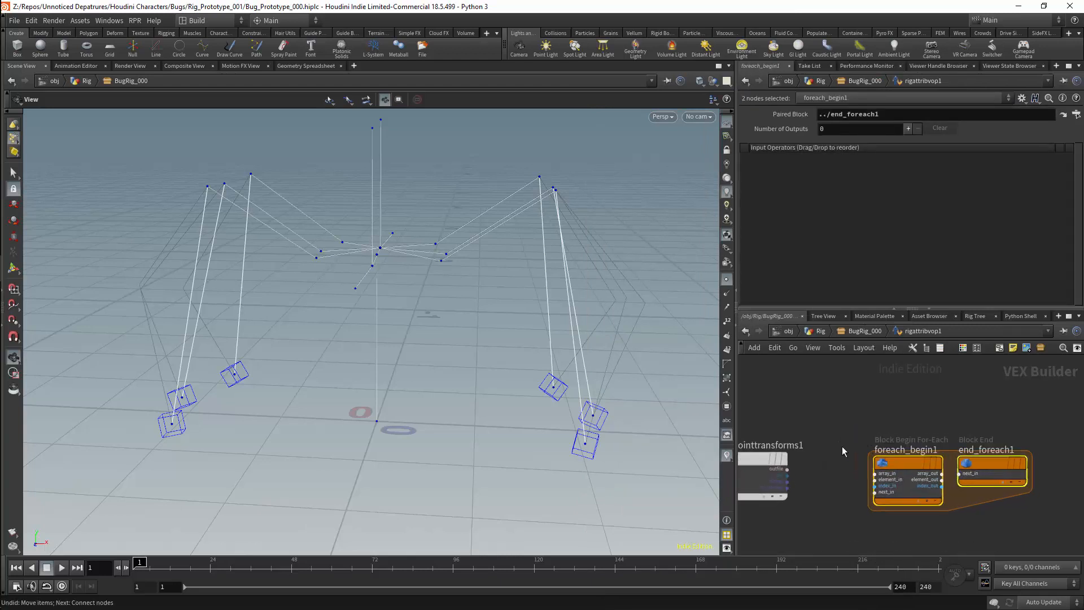
drag(786, 476, 874, 474)
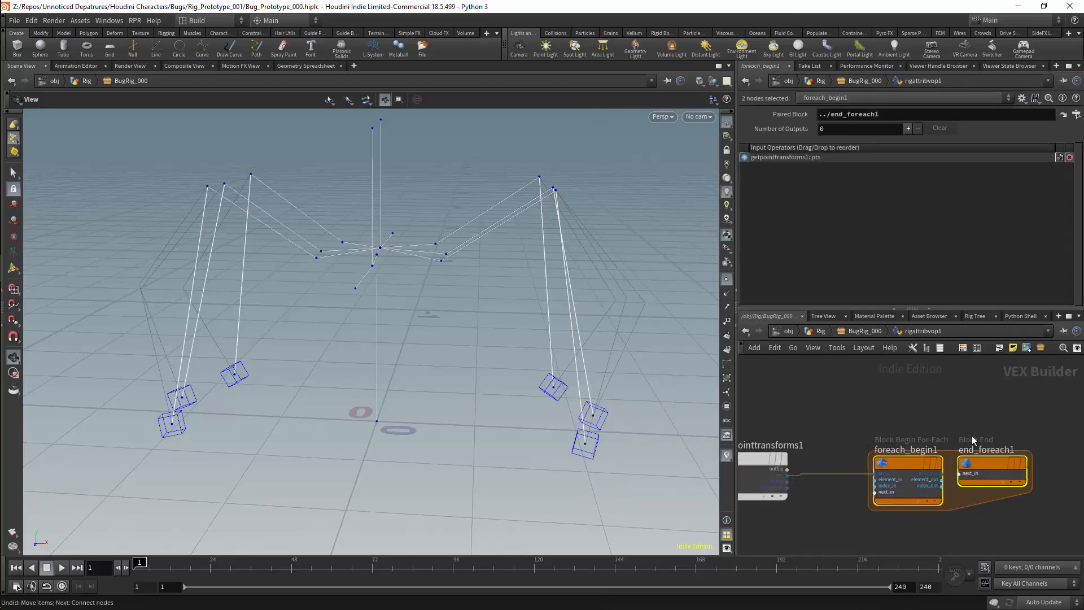
Space the loop's begin and end blocks apart, maximize the network editor, and line up the begin block with Get Point Transforms.
drag(989, 461, 1027, 461)
click(907, 422)
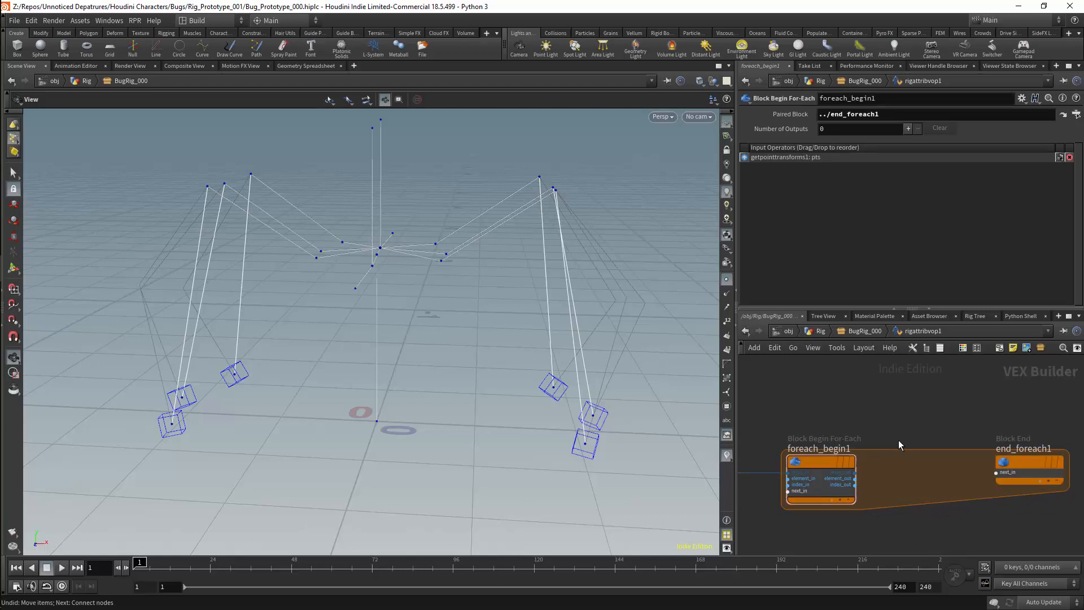
key(ctrl+b)
drag(379, 356, 289, 308)
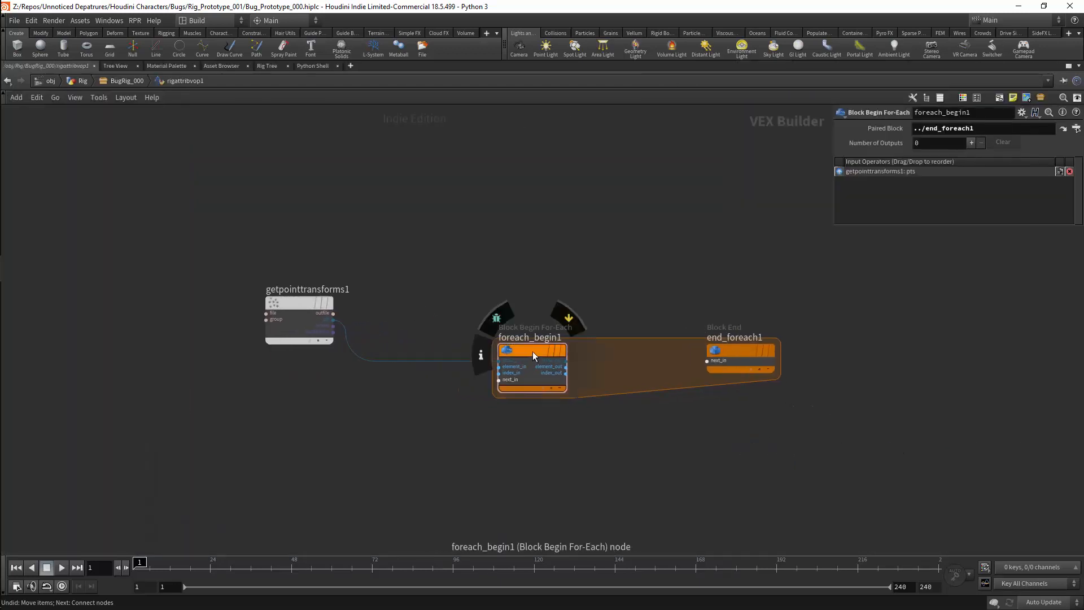
drag(533, 351, 477, 305)
Add a Get Array Element node inside the loop, fed by the begin block's array and index outputs.
key(Tab)
text(get)
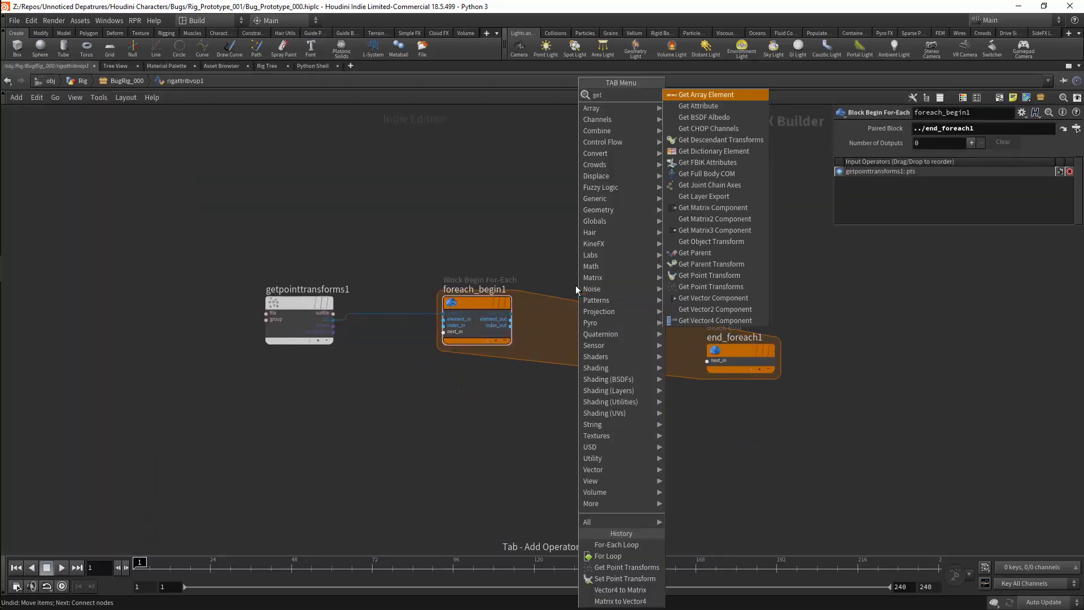
click(702, 94)
click(574, 324)
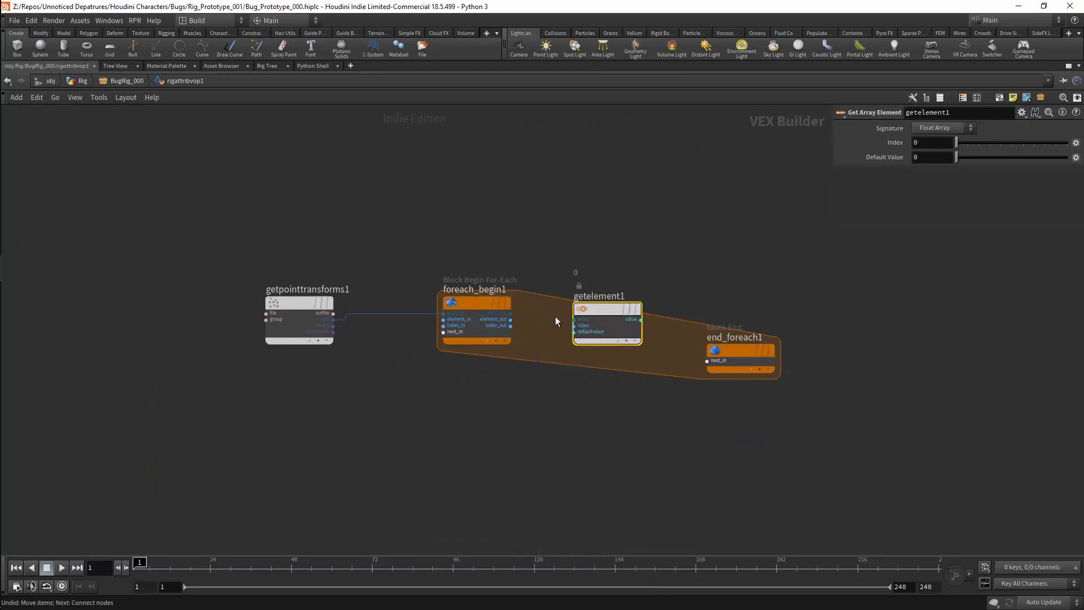
drag(511, 314, 574, 320)
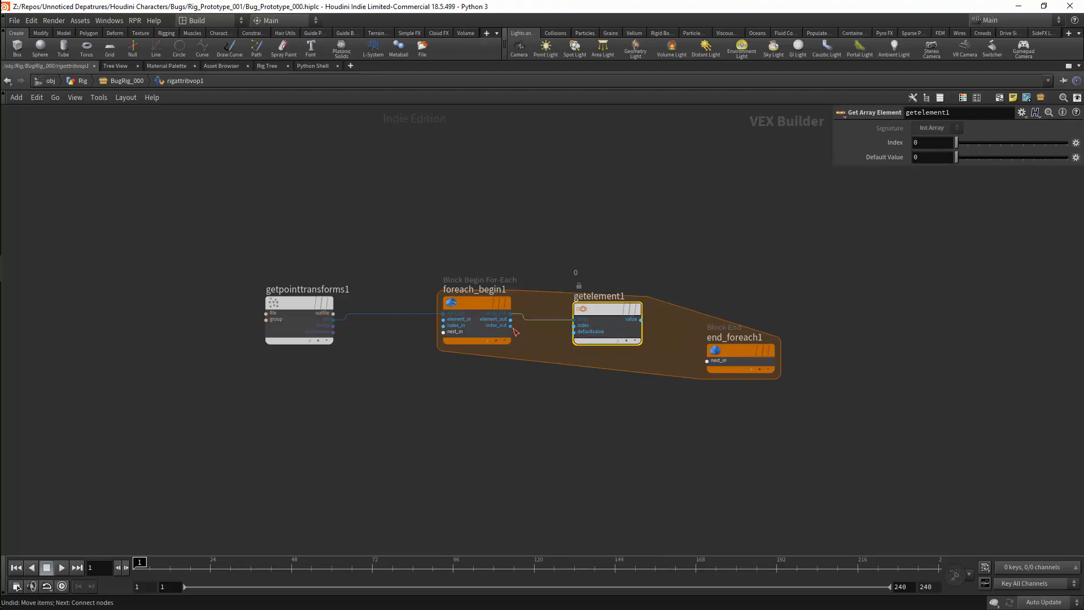
drag(510, 326, 613, 300)
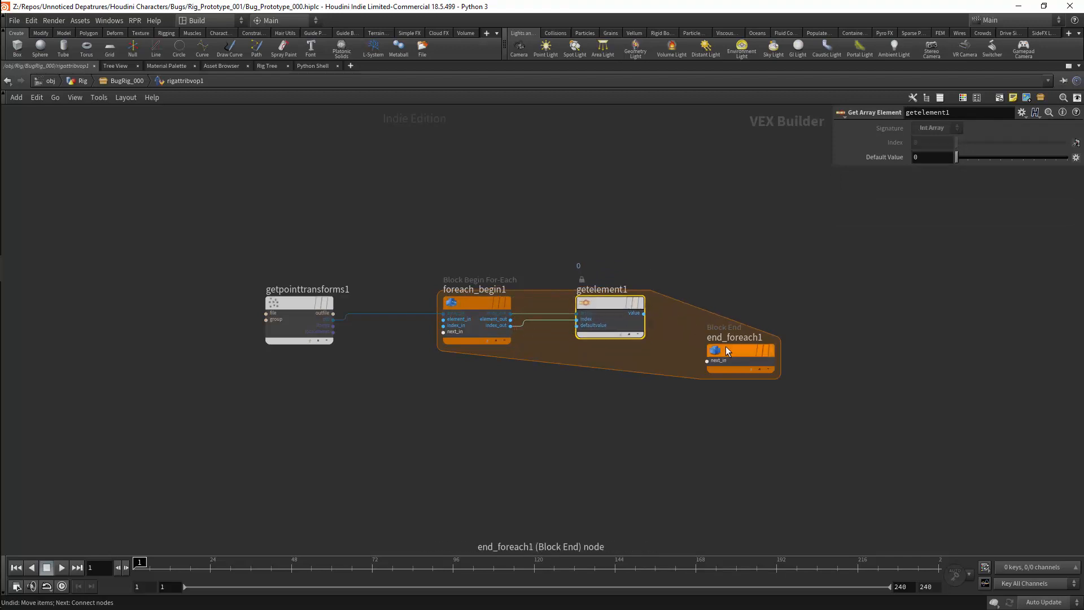
Move the end block farther out, add a Set Point Transform node, and wire the array element's value into its pt input.
drag(737, 347, 901, 261)
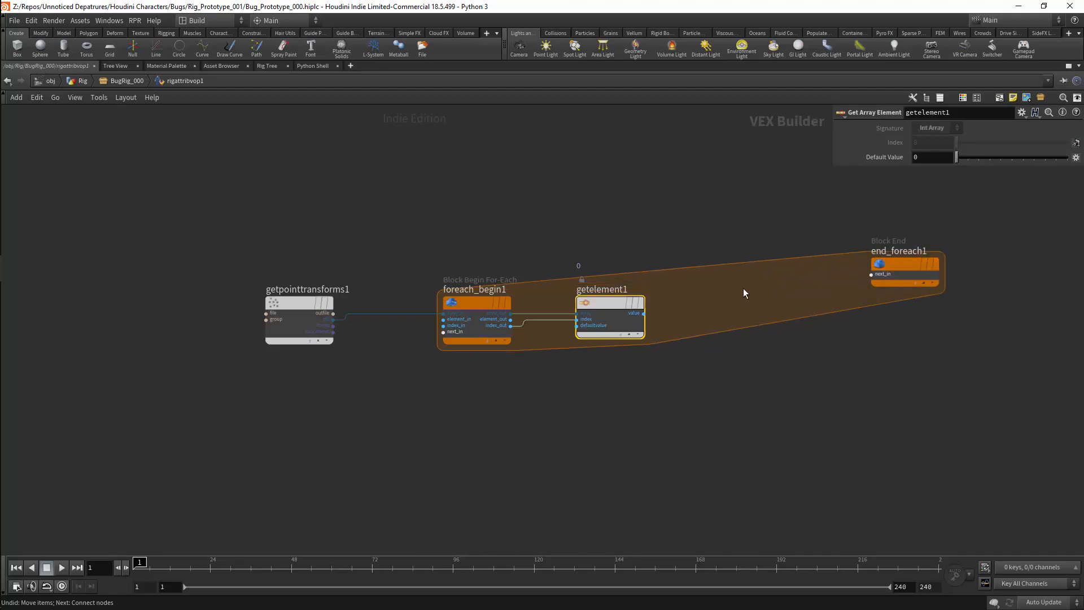
key(Tab)
text(set)
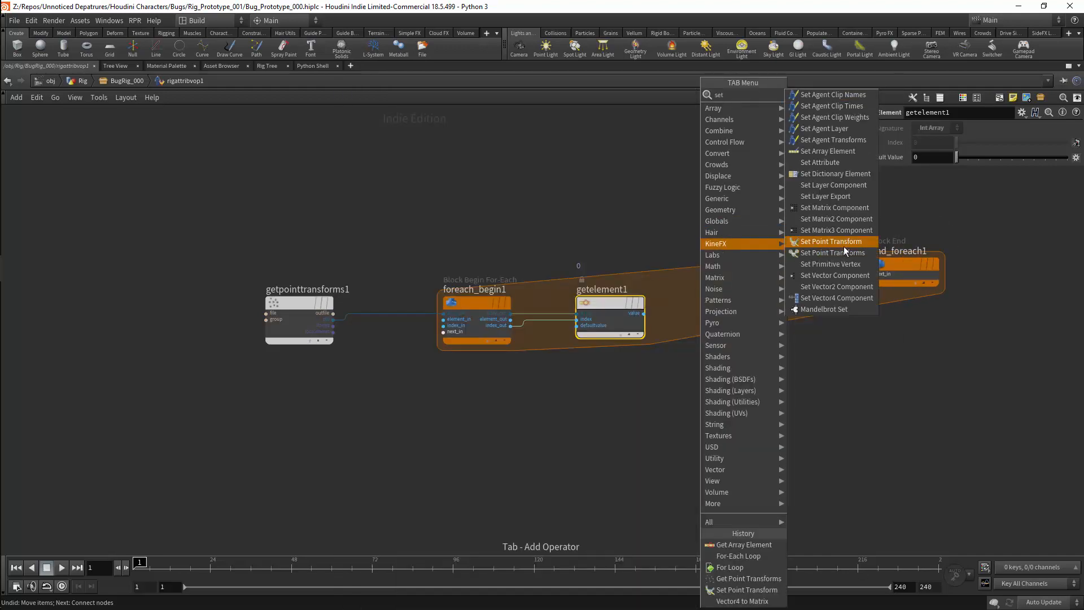
click(841, 243)
click(813, 311)
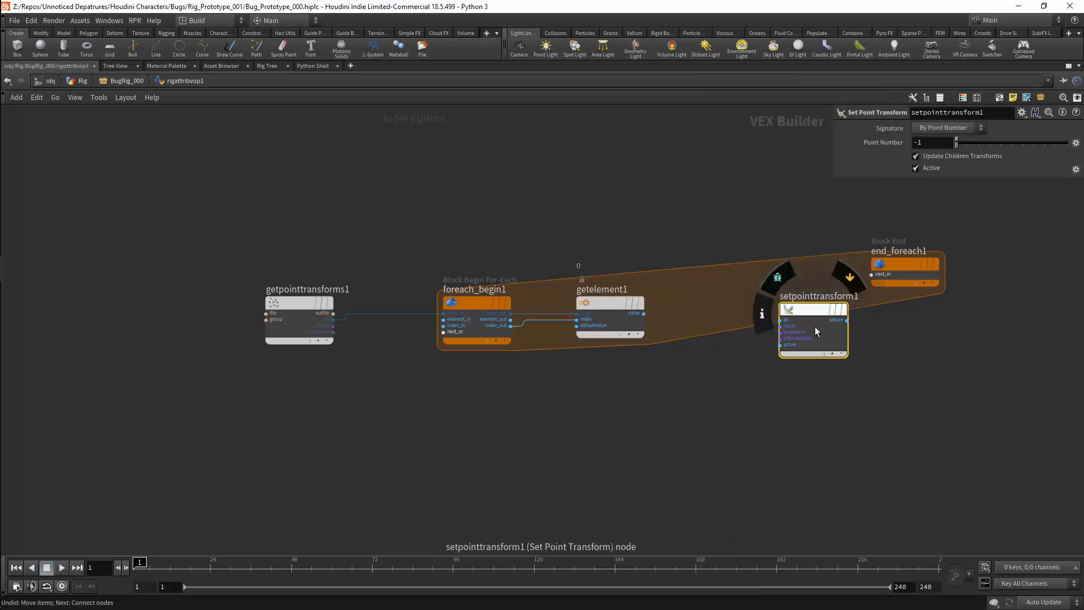
drag(645, 314, 781, 319)
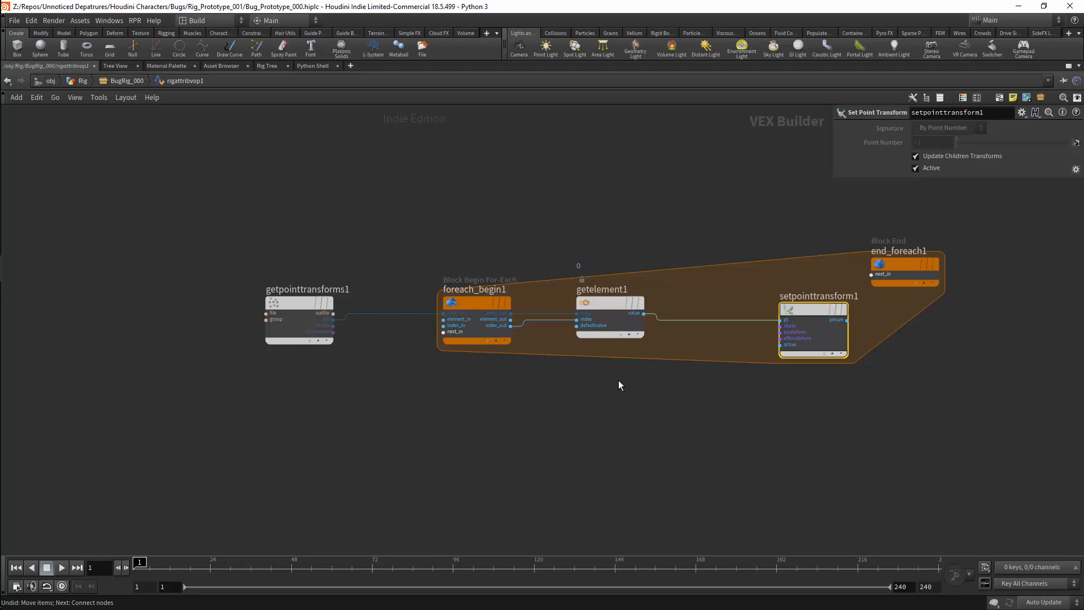
Add a Matrix to Vector4 node and try to feed it directly from the transforms array of Get Point Transforms.
key(Tab)
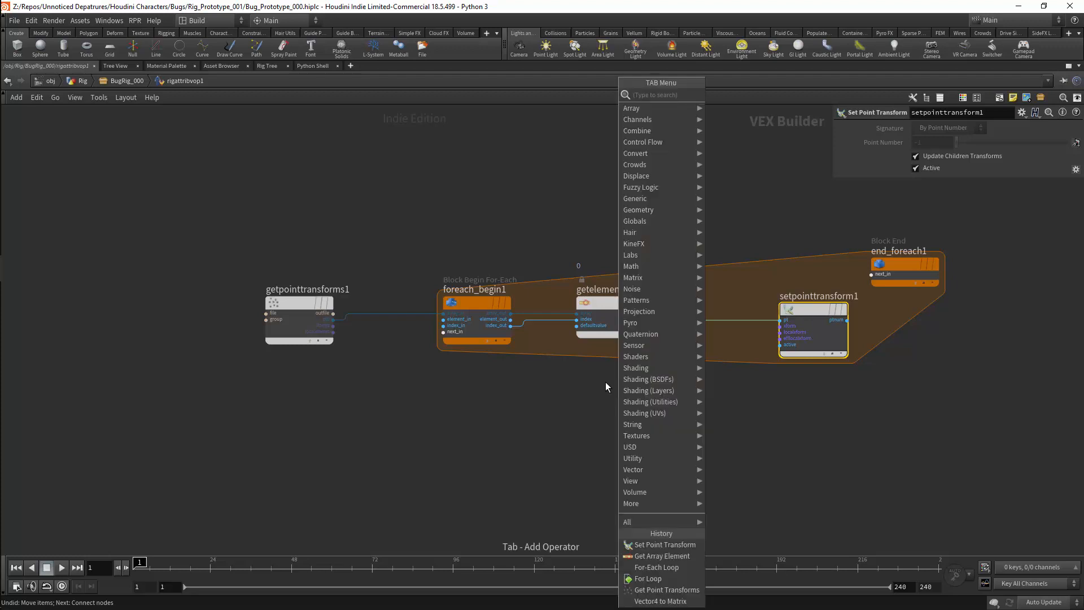
text(matrix)
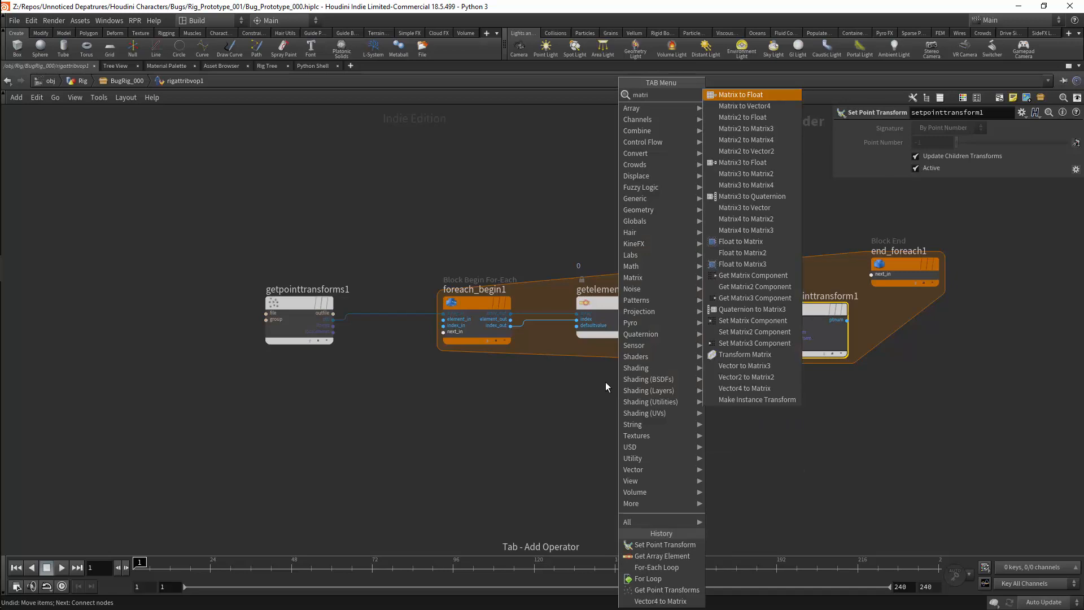
click(737, 106)
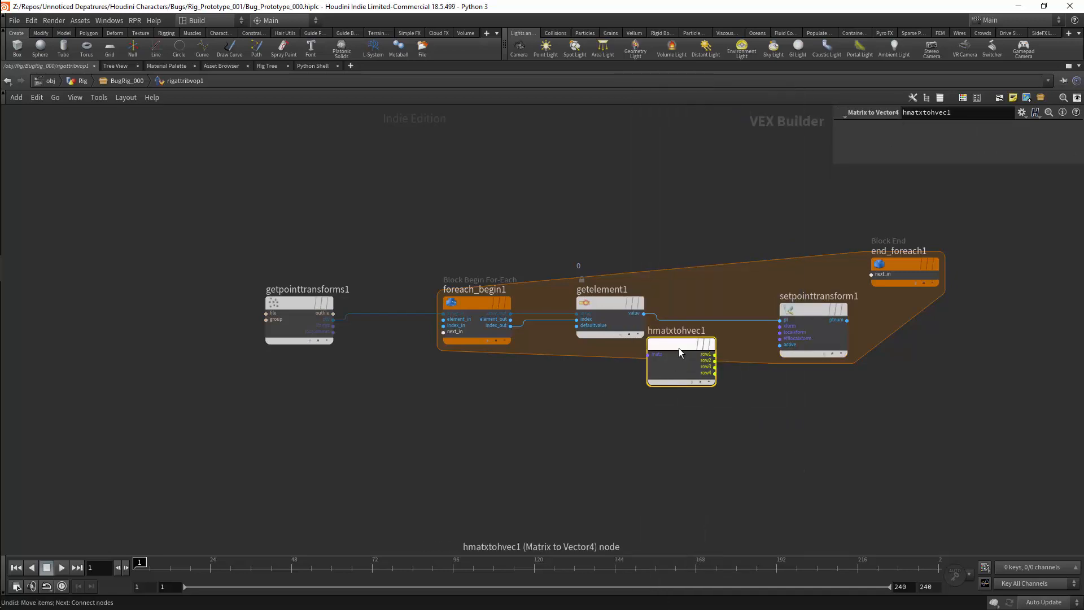
click(681, 385)
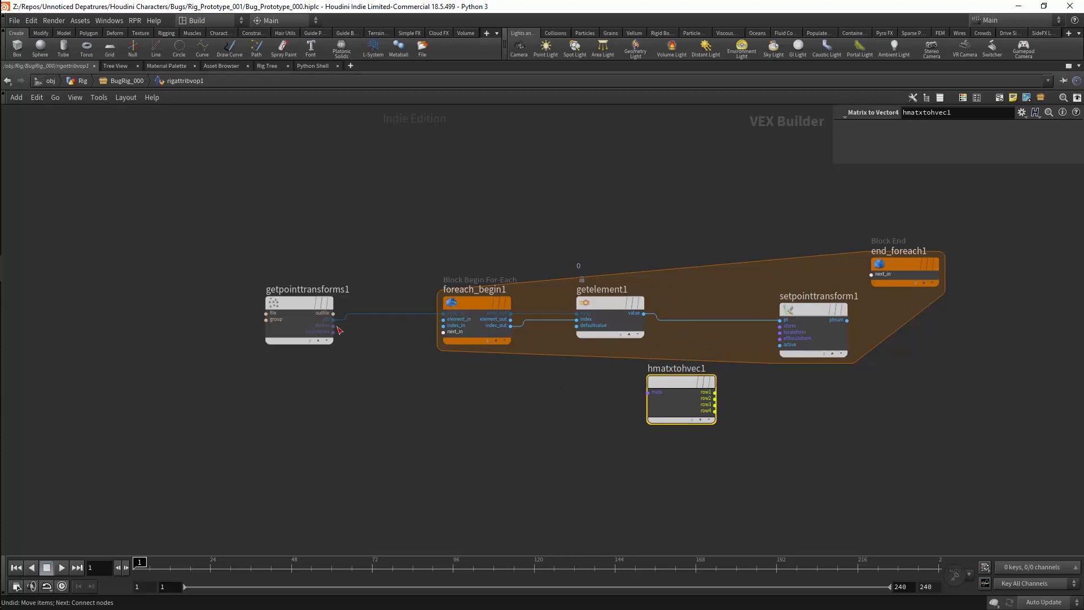
drag(334, 326, 647, 392)
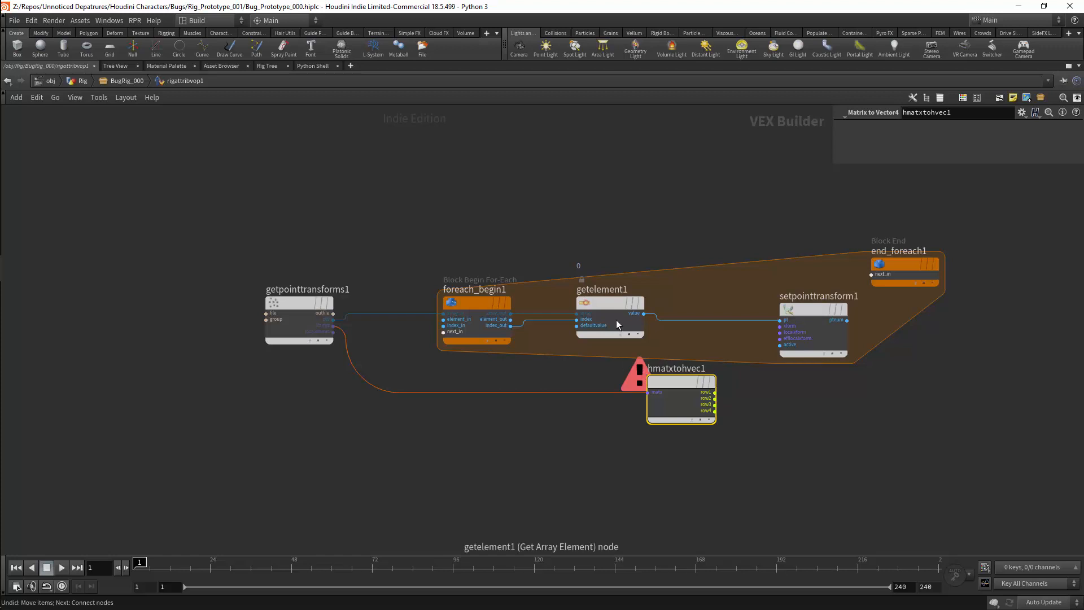
Duplicate the Get Array Element node, feed the copy the transforms array, and wire its value into Matrix to Vector4.
alt+drag(612, 306, 591, 373)
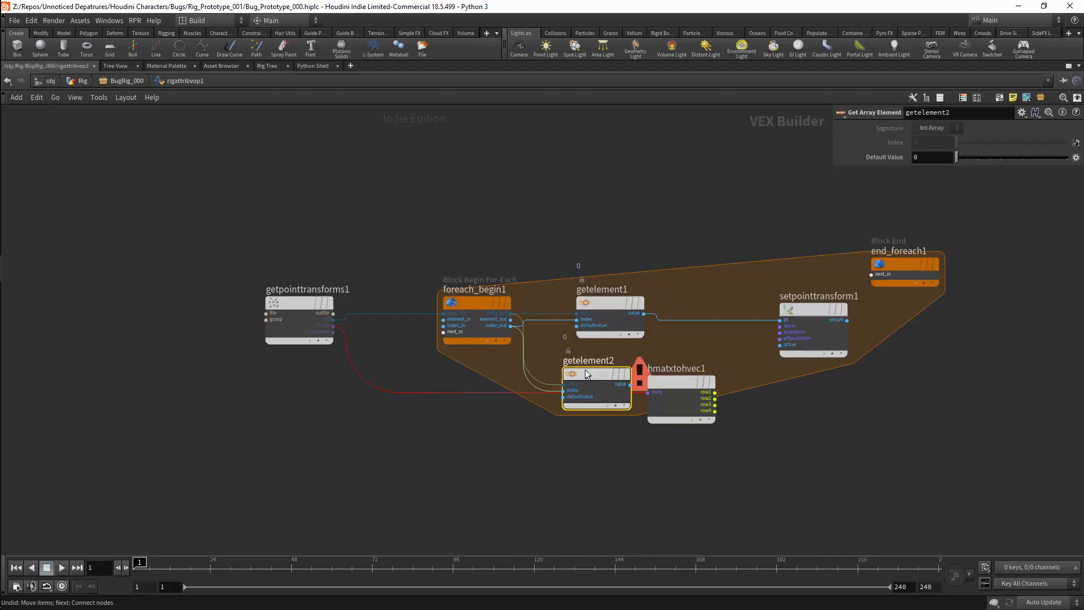
drag(682, 380, 728, 393)
drag(608, 373, 621, 362)
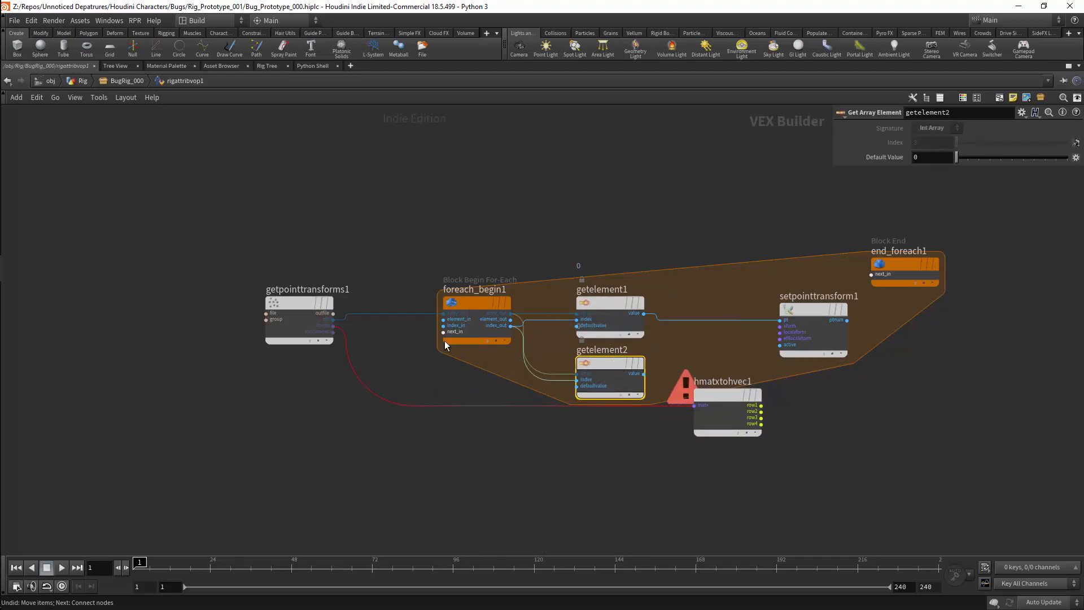
mouse_move(333, 326)
mouse_down()
mouse_move(393, 361)
mouse_move(576, 373)
mouse_up()
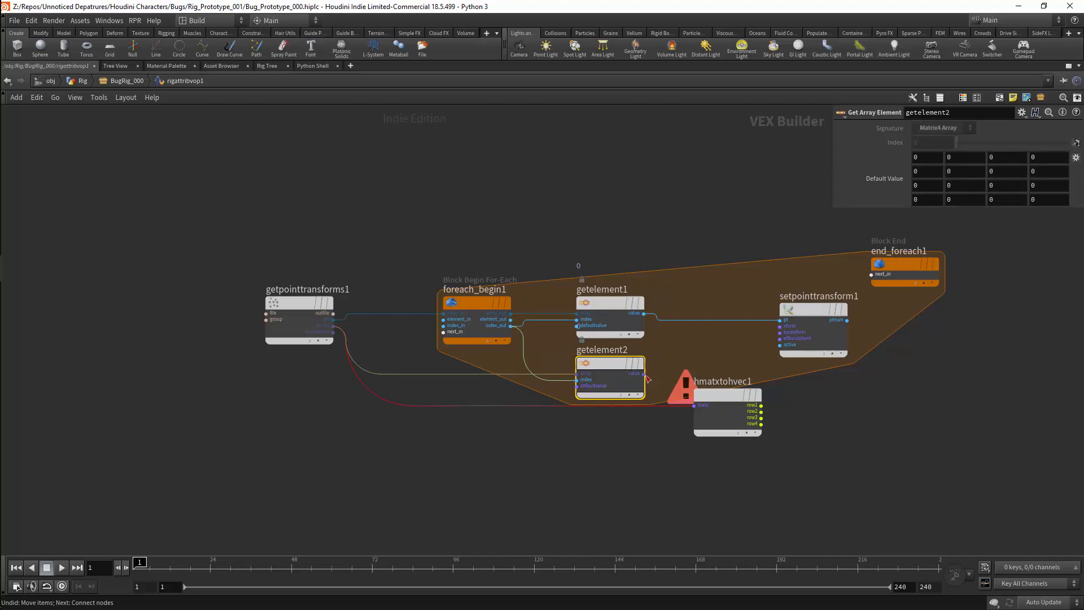
drag(645, 375, 703, 353)
click(599, 362)
Add a Vector4 to Matrix node and wire row4 of Matrix to Vector4 into its fourth vector input.
key(Tab)
text(vecto)
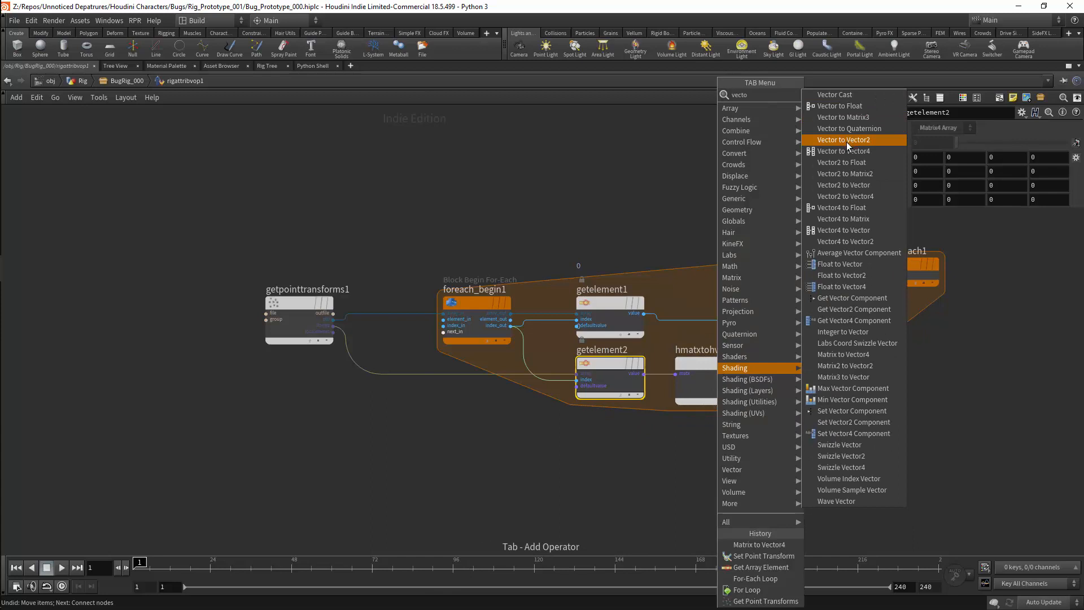
click(829, 219)
click(791, 384)
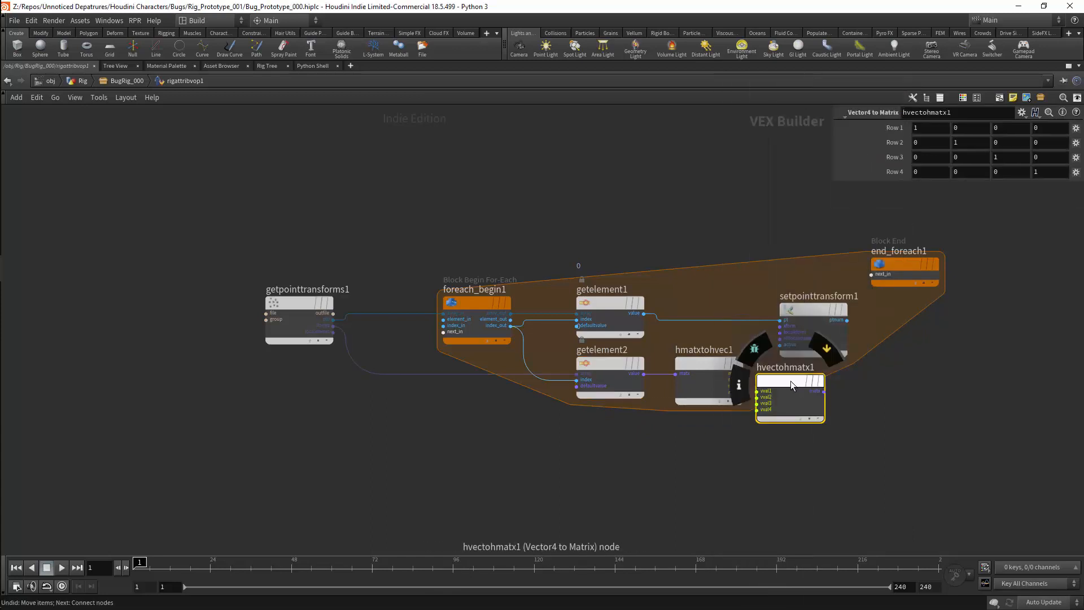
drag(791, 384, 806, 379)
drag(743, 393, 773, 405)
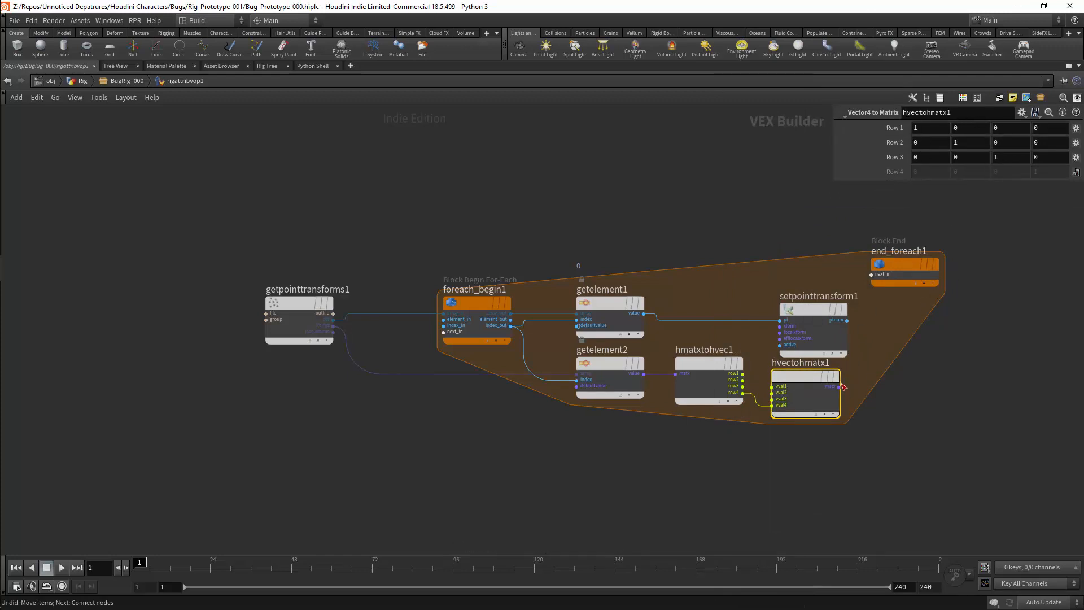
Wire the rebuilt matrix into Set Point Transform's xform input, tidy the nodes, and restore the multi-pane layout.
drag(841, 387, 930, 309)
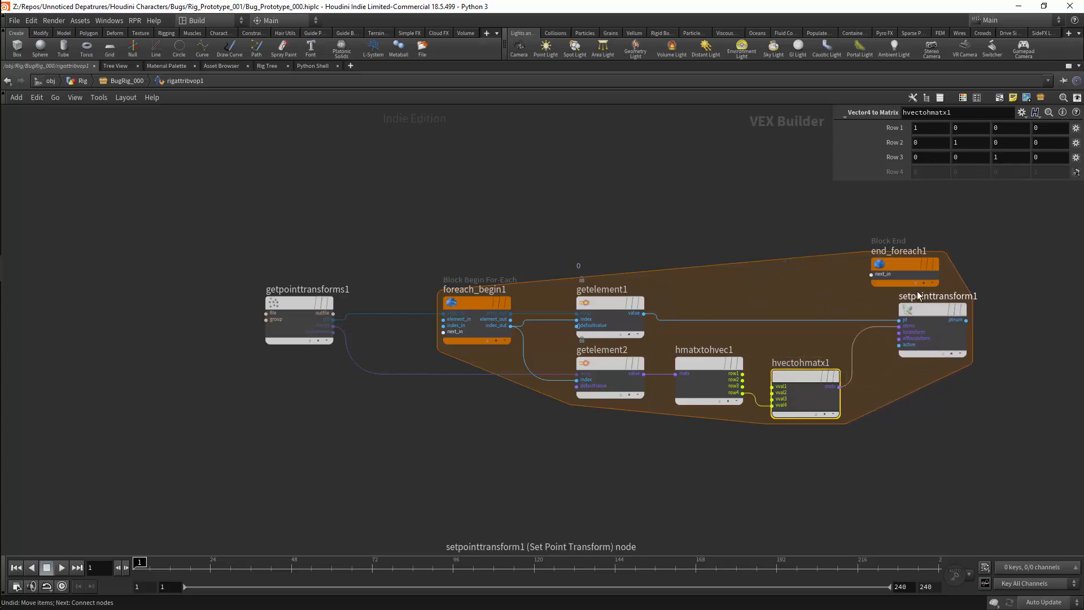
drag(803, 377, 813, 359)
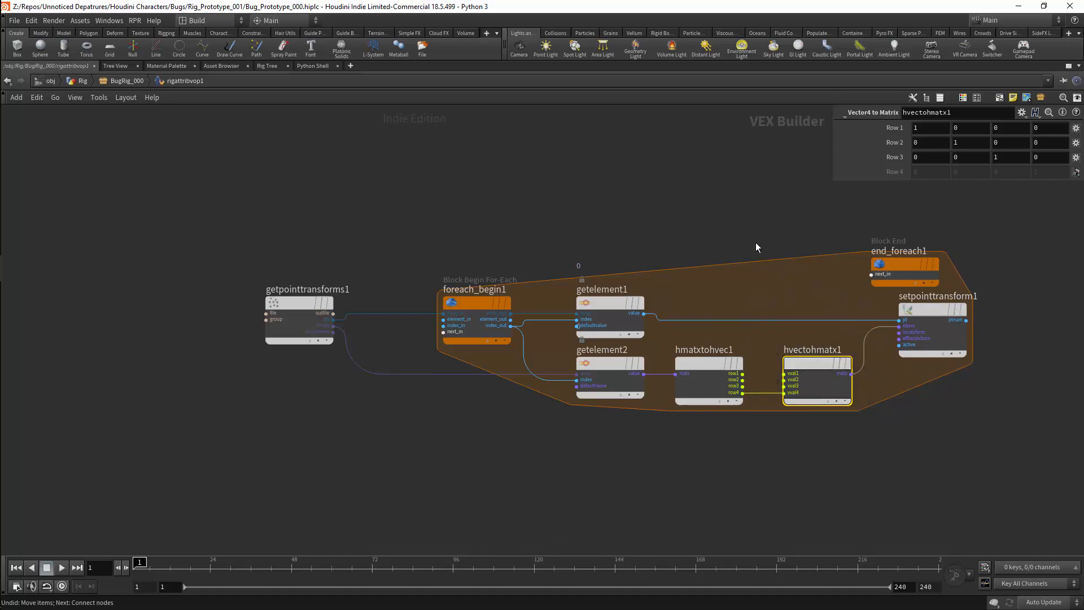
key(ctrl+b)
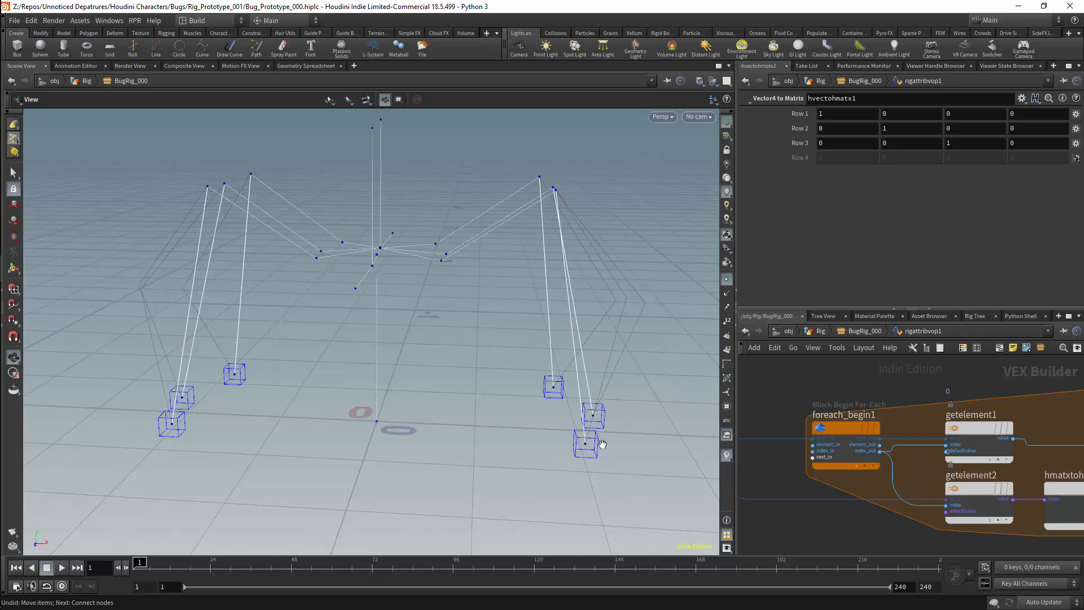
Return to the BugRig_000 network, select the Attach Control Geometry node, and turn on the transform visualizer.
click(853, 333)
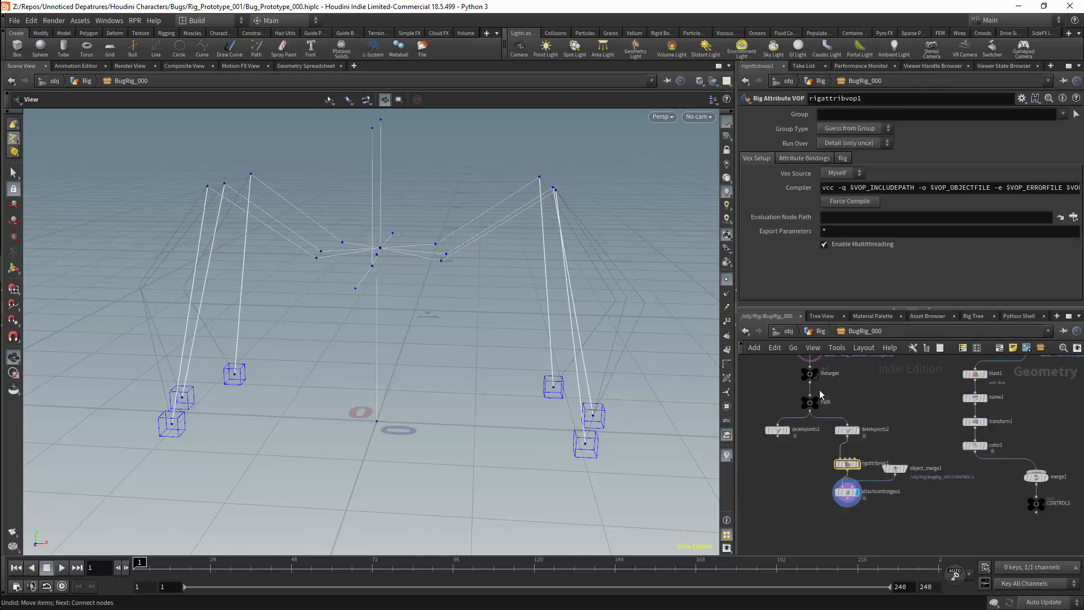
click(847, 492)
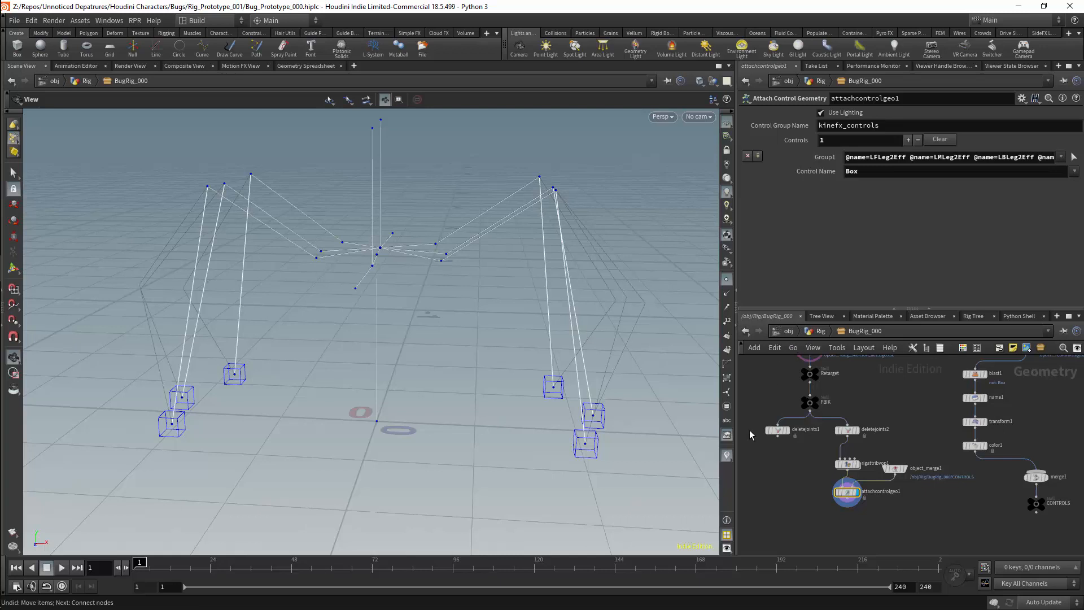
click(727, 456)
click(730, 431)
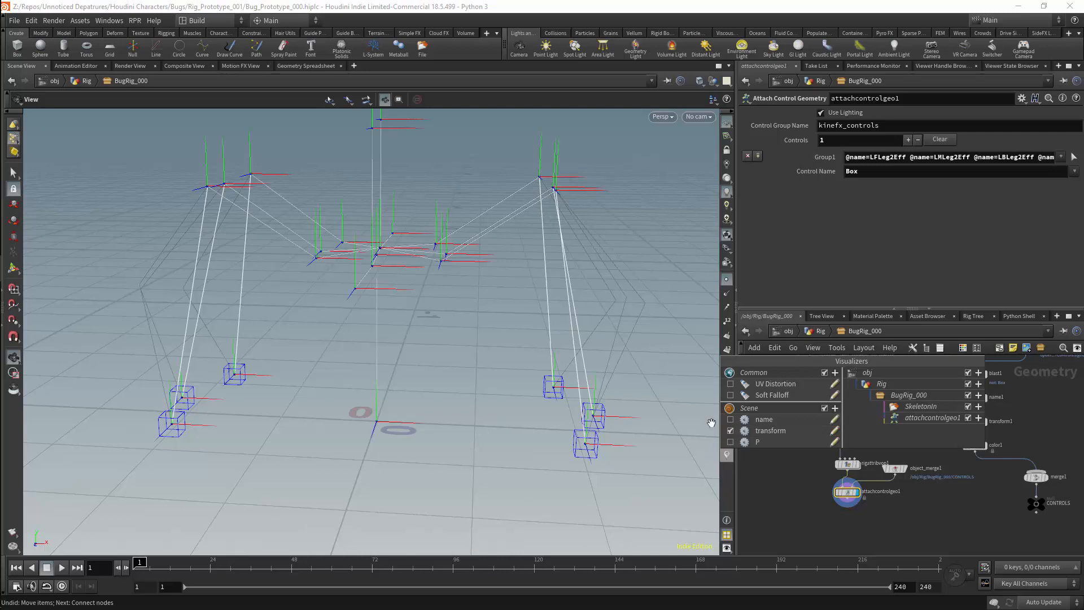
click(950, 515)
Duplicate the box control's blast, name, transform and color chain several times side by side, all fed from the controls input.
middle_drag(951, 505, 944, 503)
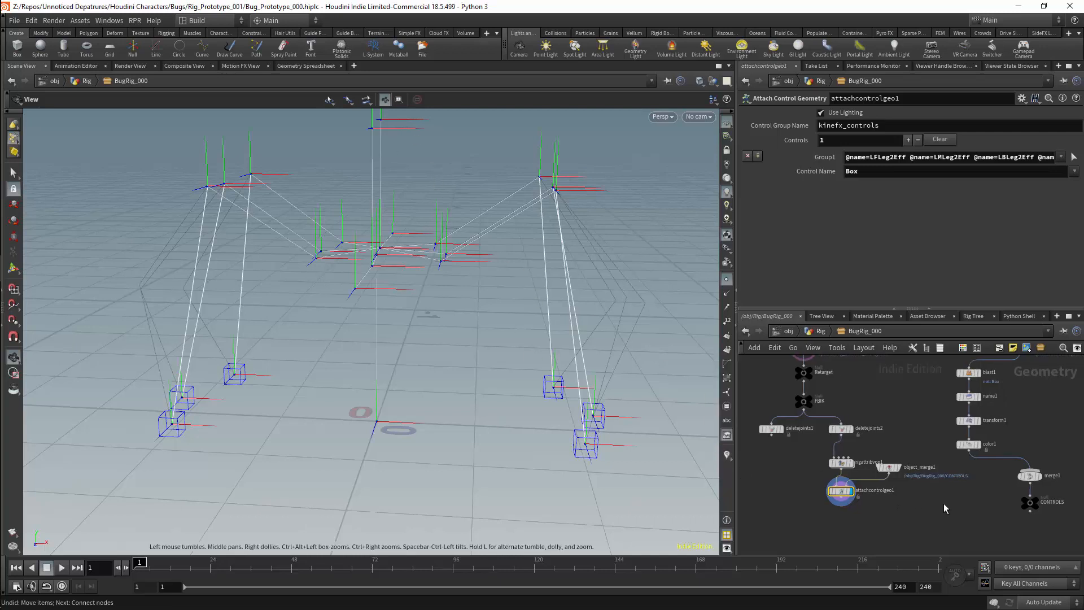
click(944, 502)
middle_drag(1005, 457, 942, 487)
scroll(941, 485, down, 4)
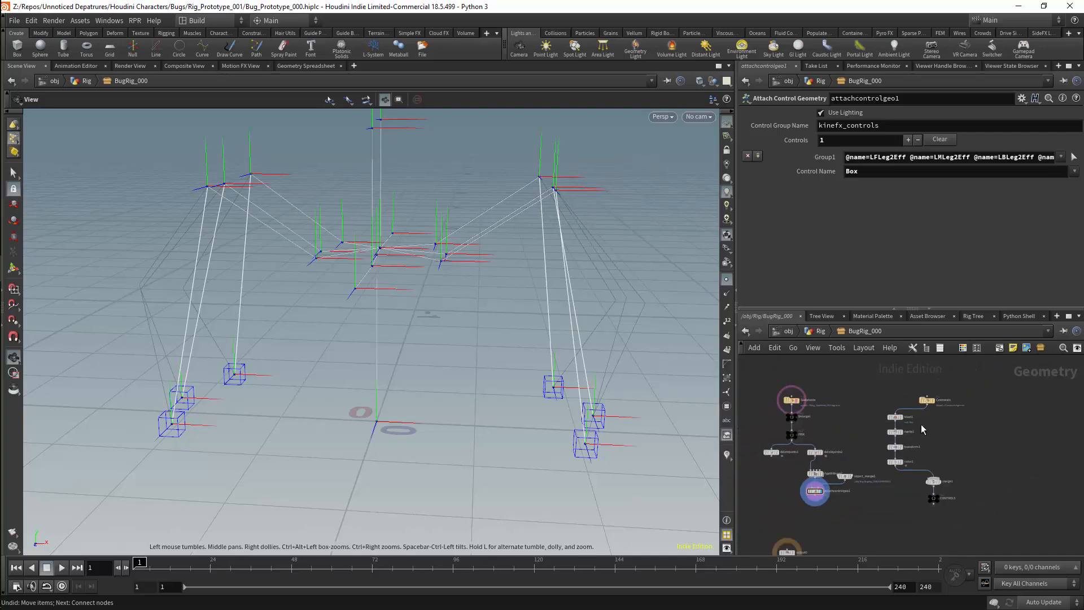
mouse_move(895, 398)
drag(896, 399, 958, 459)
alt+drag(958, 459, 1038, 461)
scroll(960, 390, up, 3)
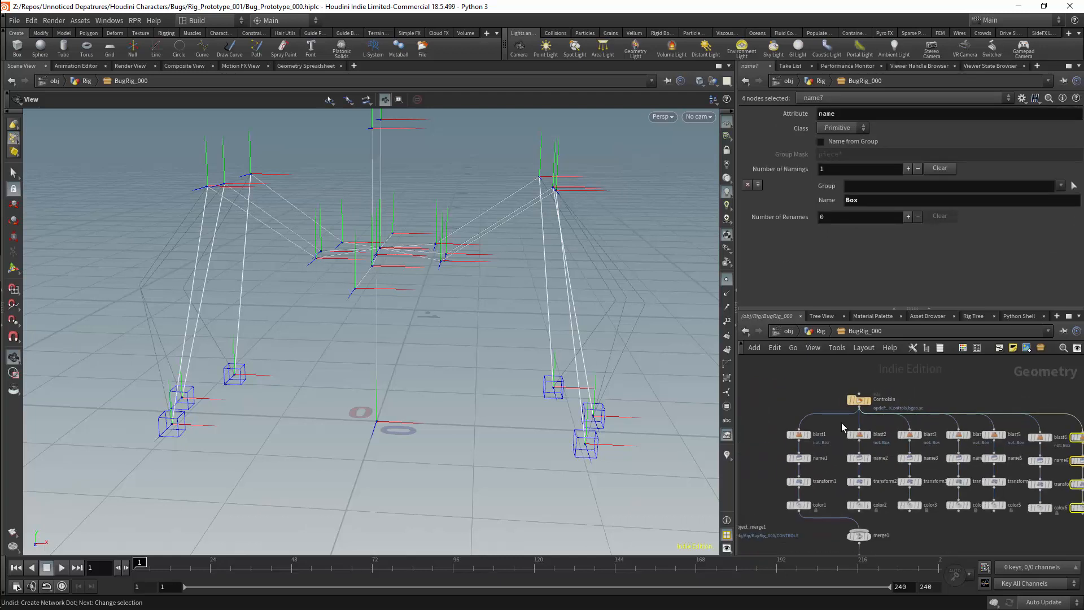
Set the second chain's Blast group to Directions only, removing Box from it.
click(859, 434)
click(1063, 115)
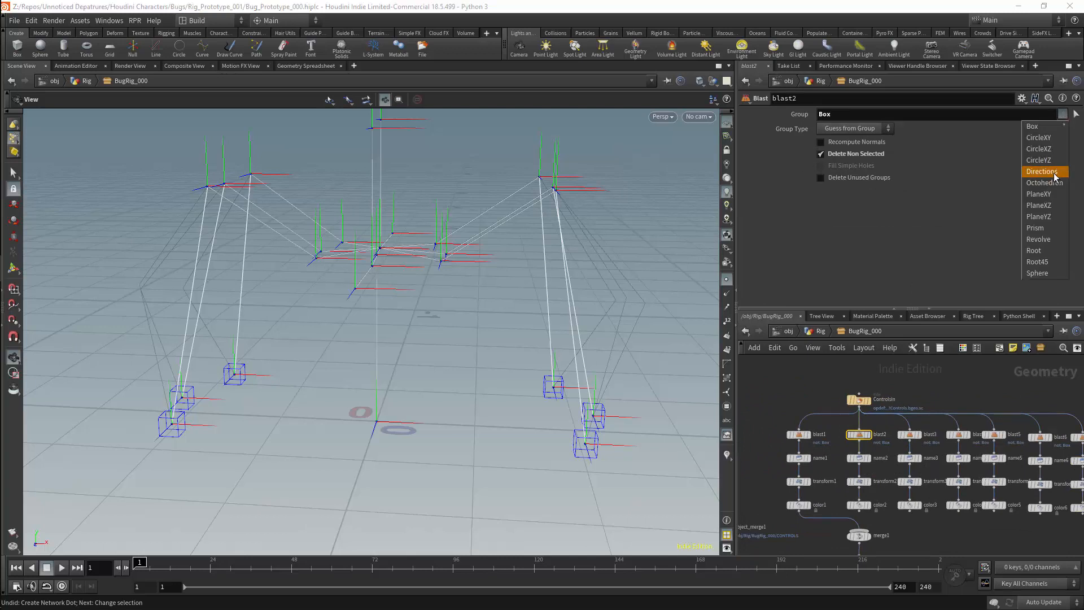
click(1043, 171)
click(832, 115)
key(BackSpace)
key(BackSpace)
key(BackSpace)
key(BackSpace)
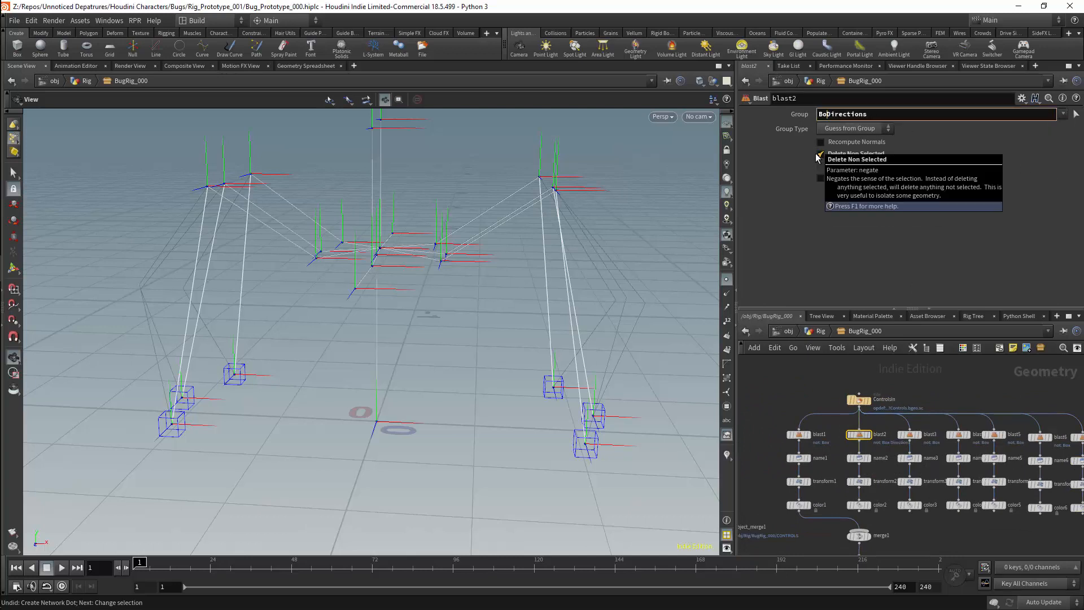
key(Return)
Set the name value in the second chain's Name node to Directions.
key(Down)
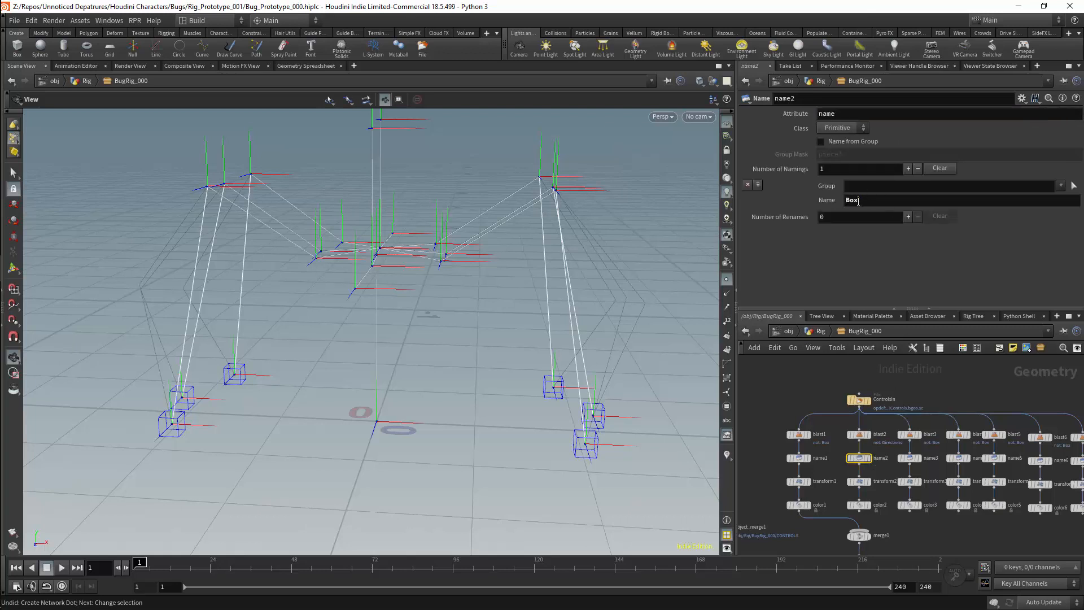
drag(858, 201, 795, 199)
text(Directi)
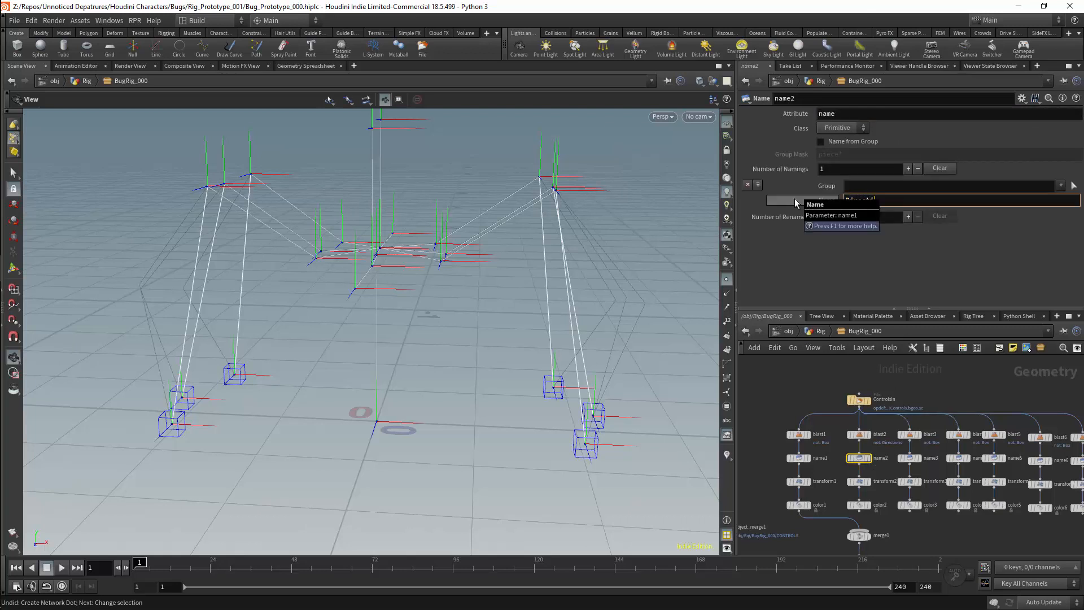
text(ons)
key(Return)
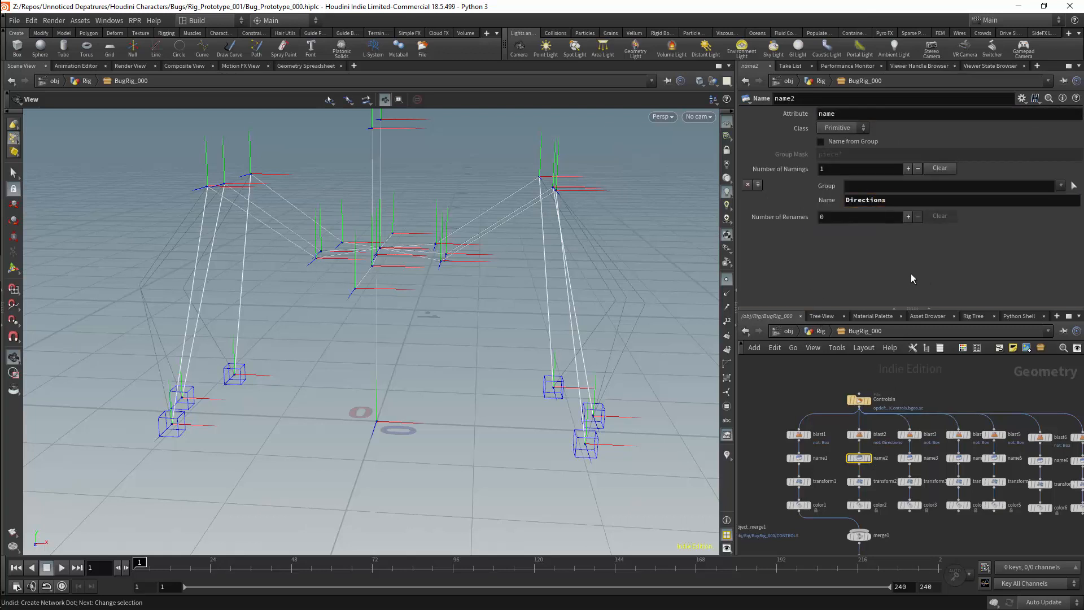
Display the second chain's Transform node and set its uniform scale to 1.
click(869, 483)
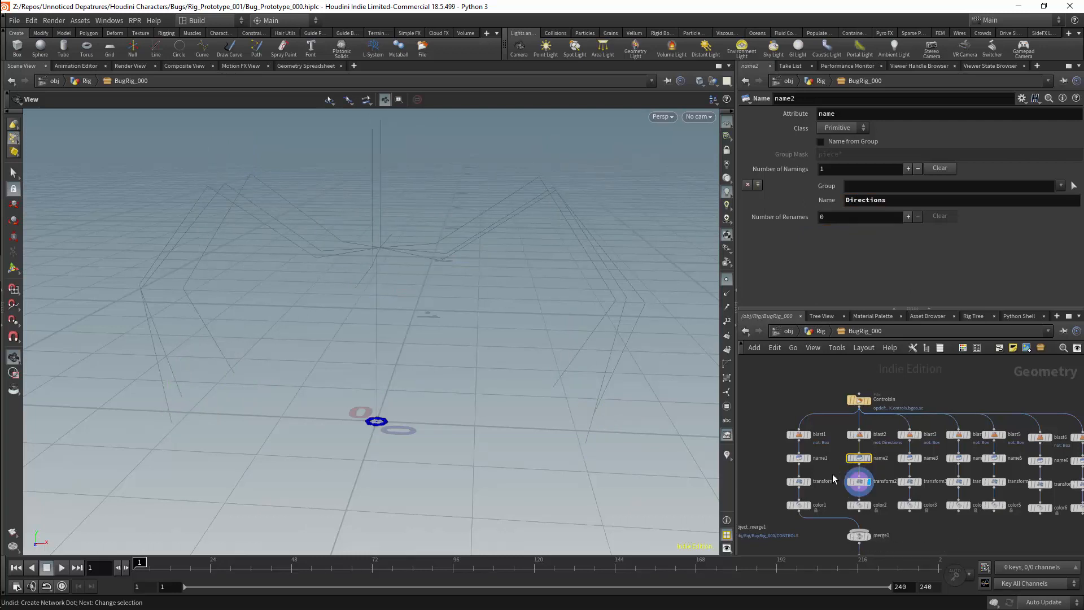
click(858, 482)
double_click(829, 214)
text(1)
key(Return)
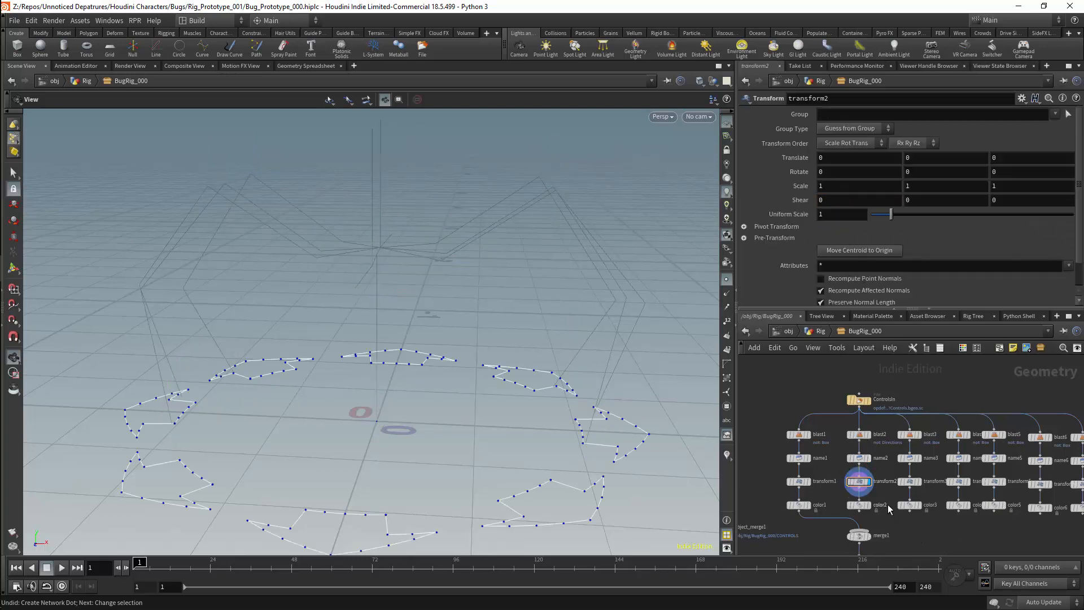
Color the Directions control shape pure green (0, 1, 0) and display its Color node.
click(863, 505)
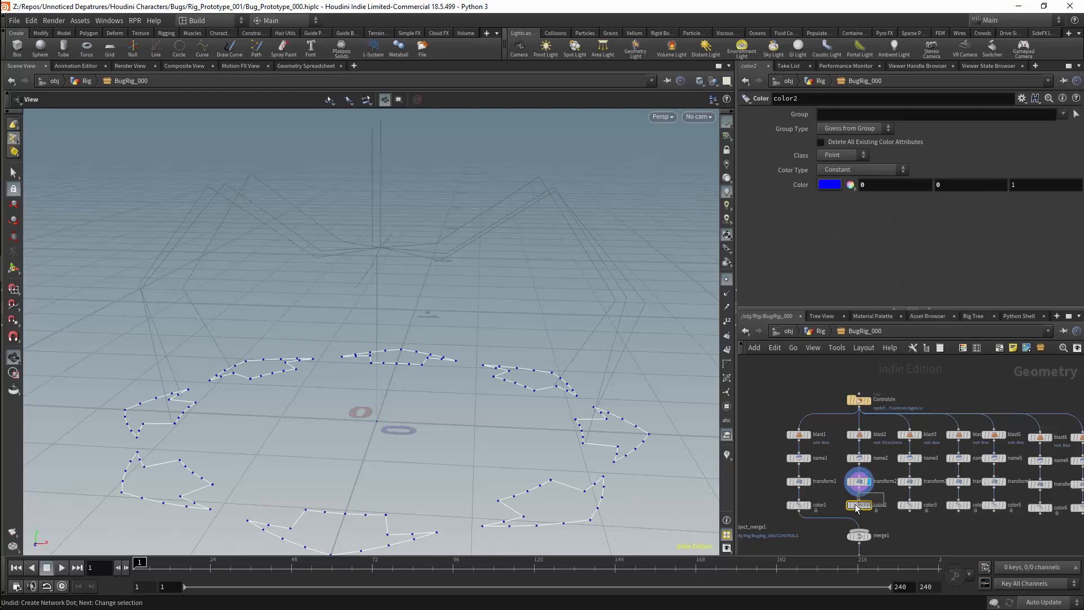
click(840, 181)
click(857, 108)
click(869, 505)
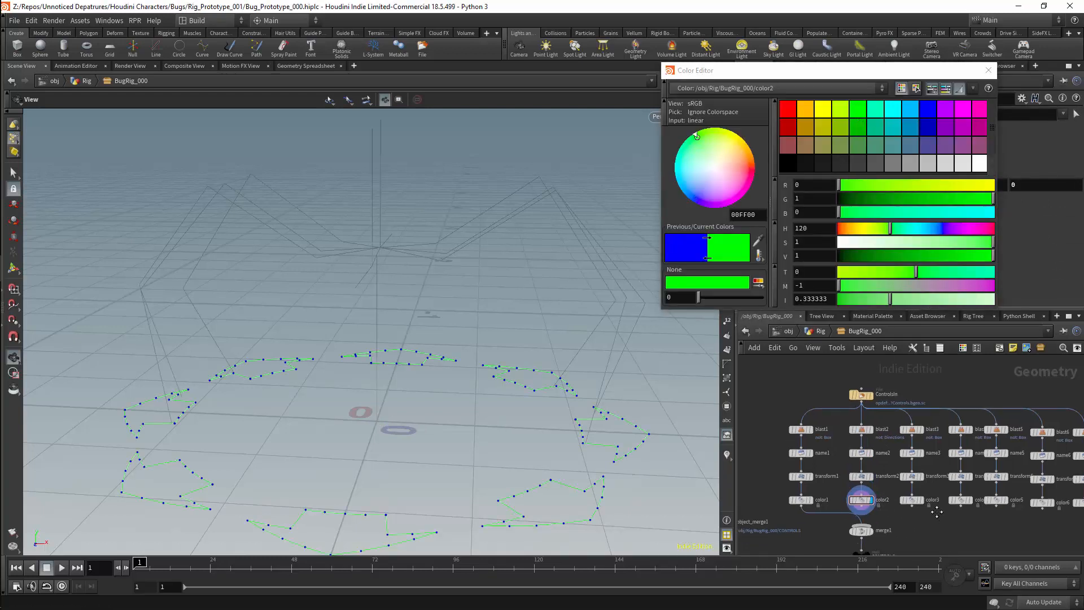
Add a second control entry to Attach Control Geometry that puts the Directions shape on the Root joint, and display the node.
middle_drag(772, 545, 945, 510)
click(856, 492)
click(986, 71)
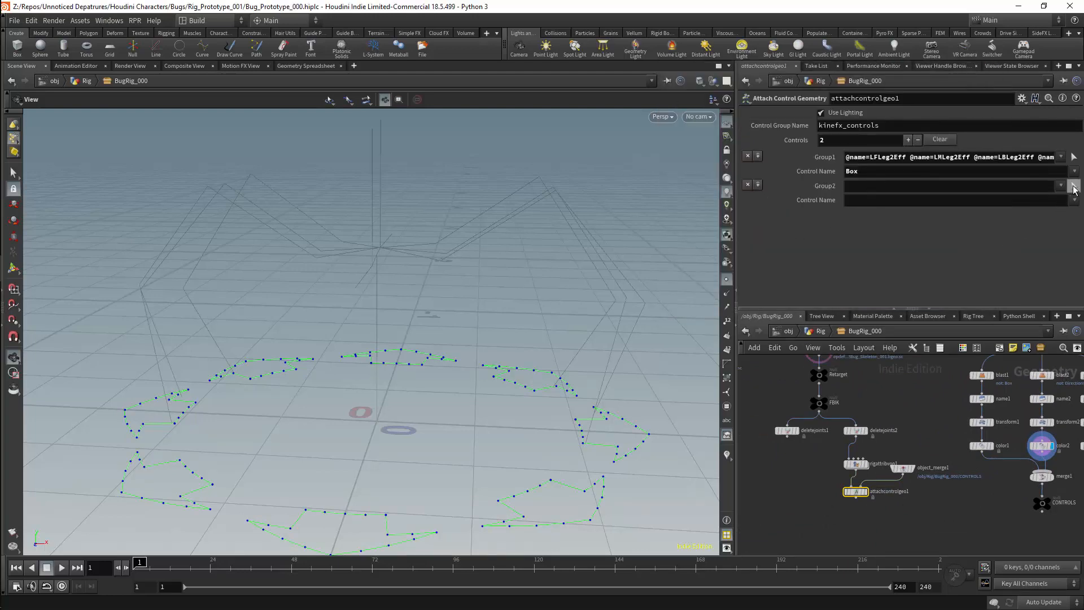
click(1074, 188)
click(869, 56)
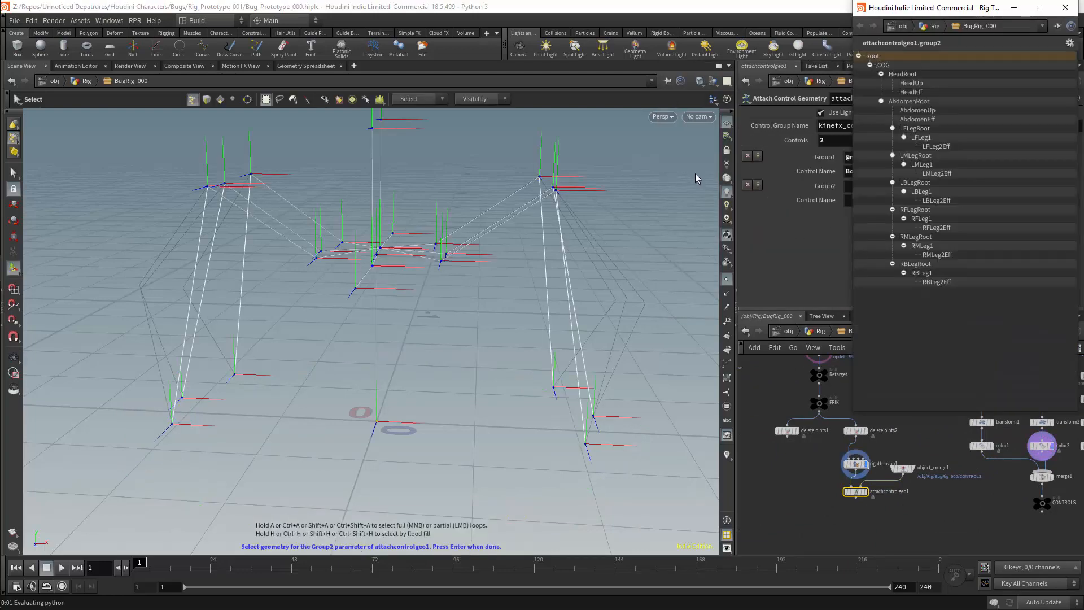
key(Return)
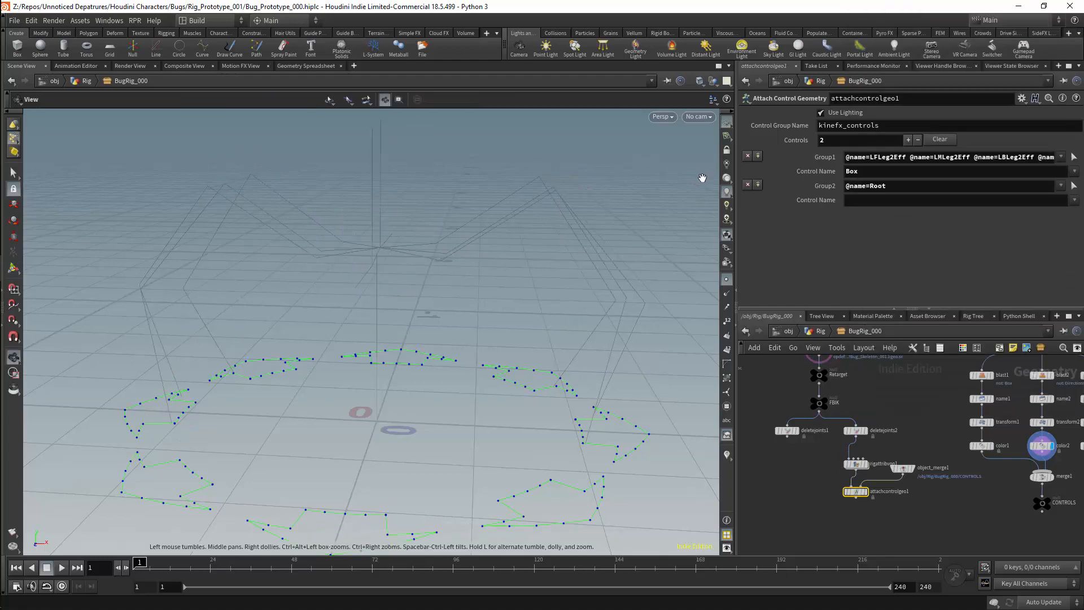
click(1075, 199)
click(1062, 223)
click(863, 491)
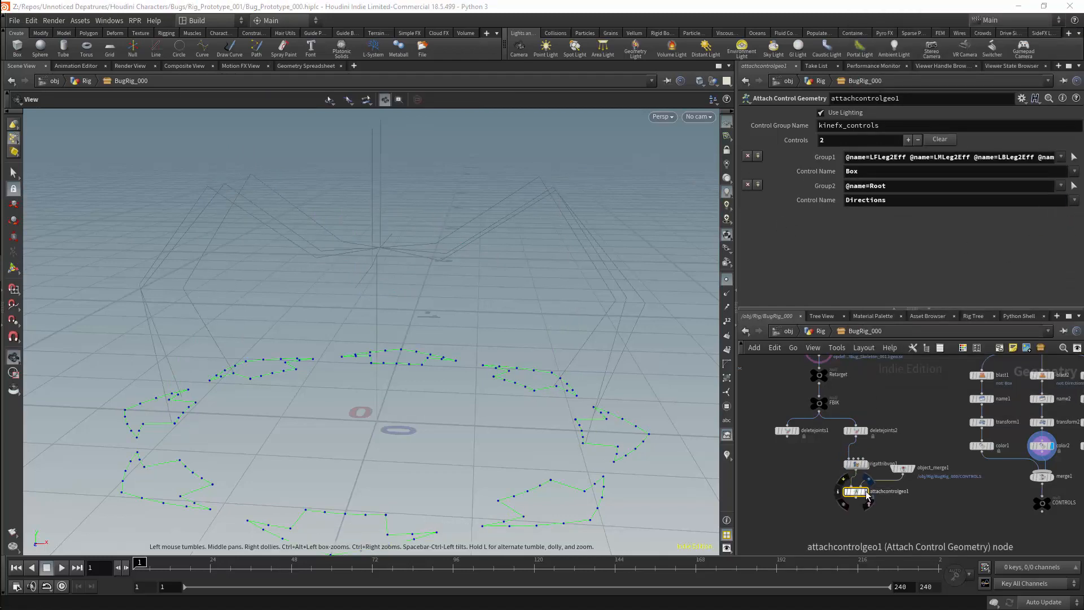
Rename the first three Blast nodes as Box, Directions and COG.
middle_drag(980, 493, 837, 521)
click(948, 403)
double_click(863, 403)
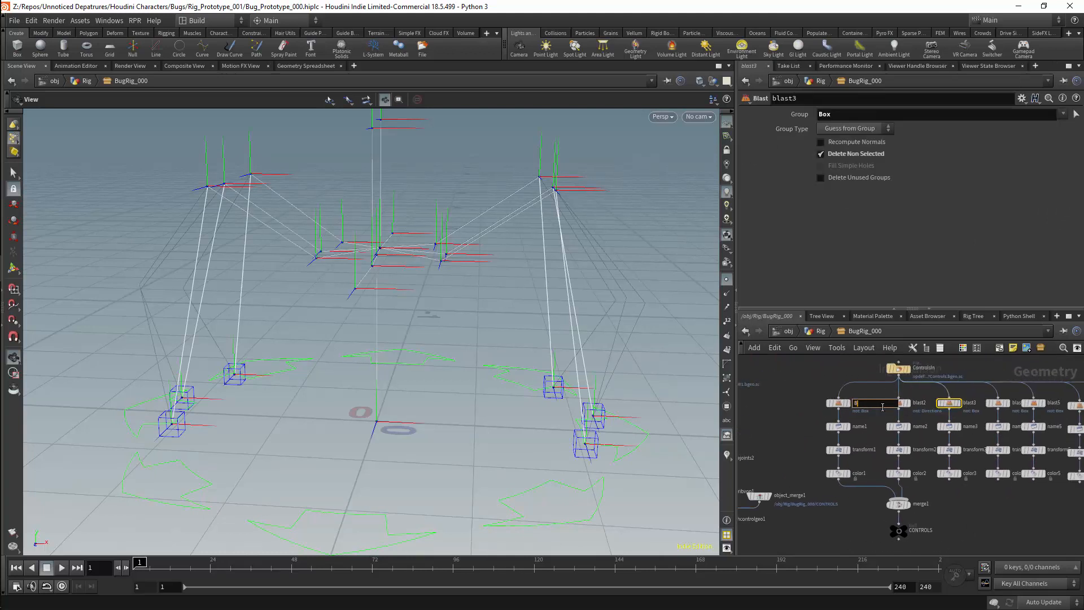
text(Box)
key(Return)
double_click(925, 411)
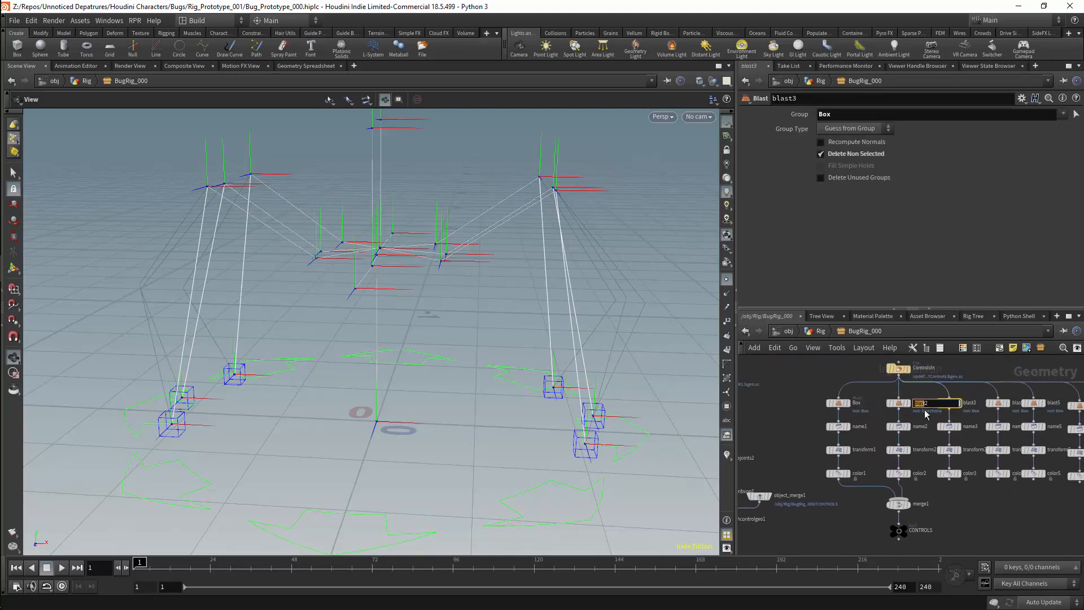
text(Directions)
key(Return)
double_click(973, 402)
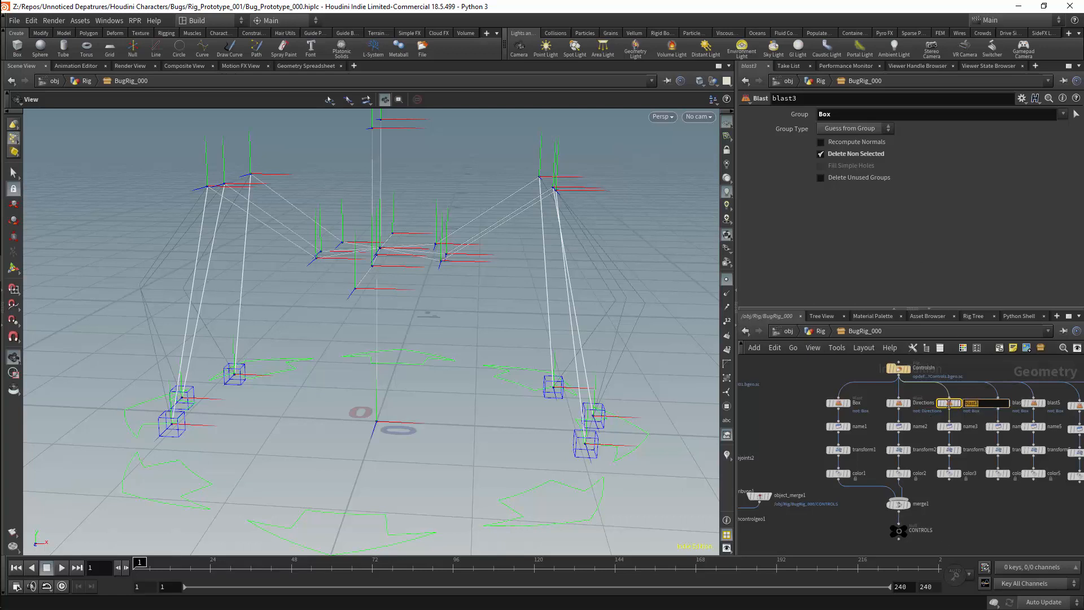
text(q)
text(OG)
key(Return)
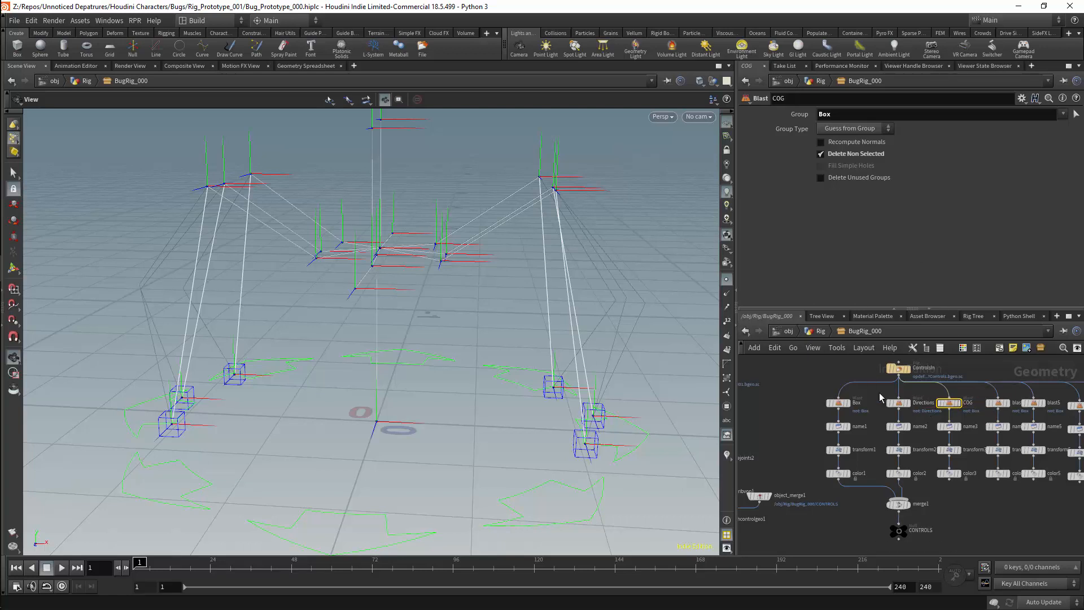
Replace the COG Blast node's group with PlaneYZ.
click(899, 403)
click(954, 402)
double_click(857, 114)
key(BackSpace)
click(1061, 117)
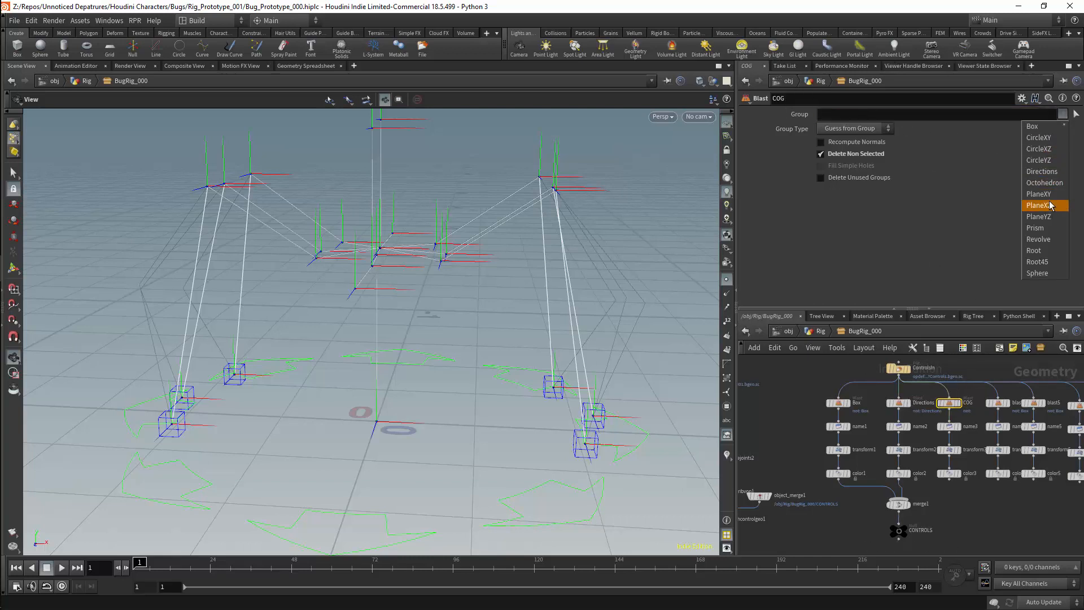
click(1039, 217)
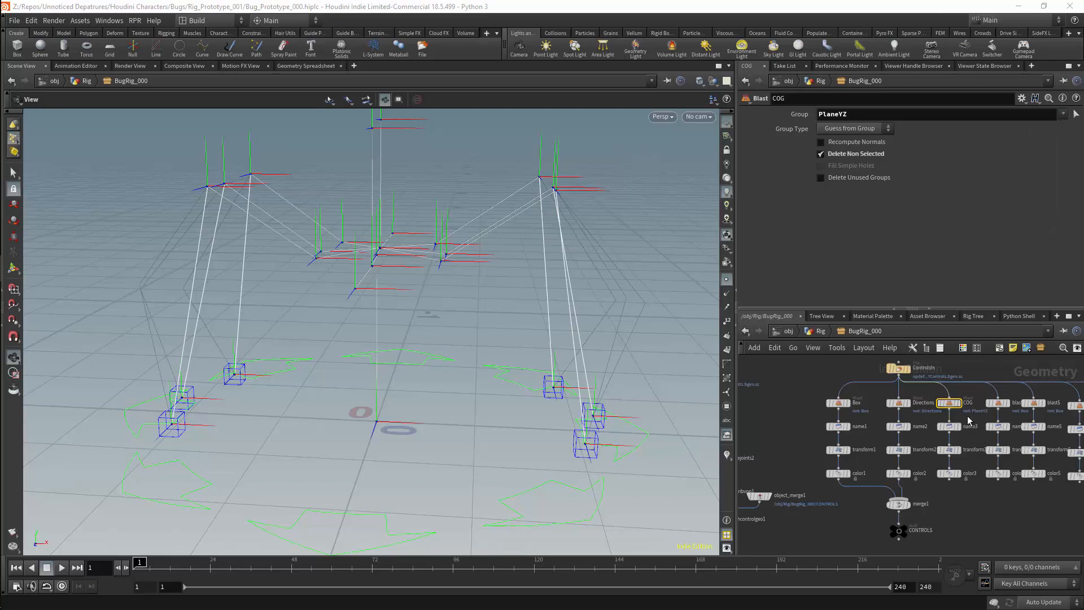
Set the name value in the third chain's Name node to COG and enlarge its Transform node's uniform scale.
click(950, 426)
drag(873, 200, 799, 202)
text(C)
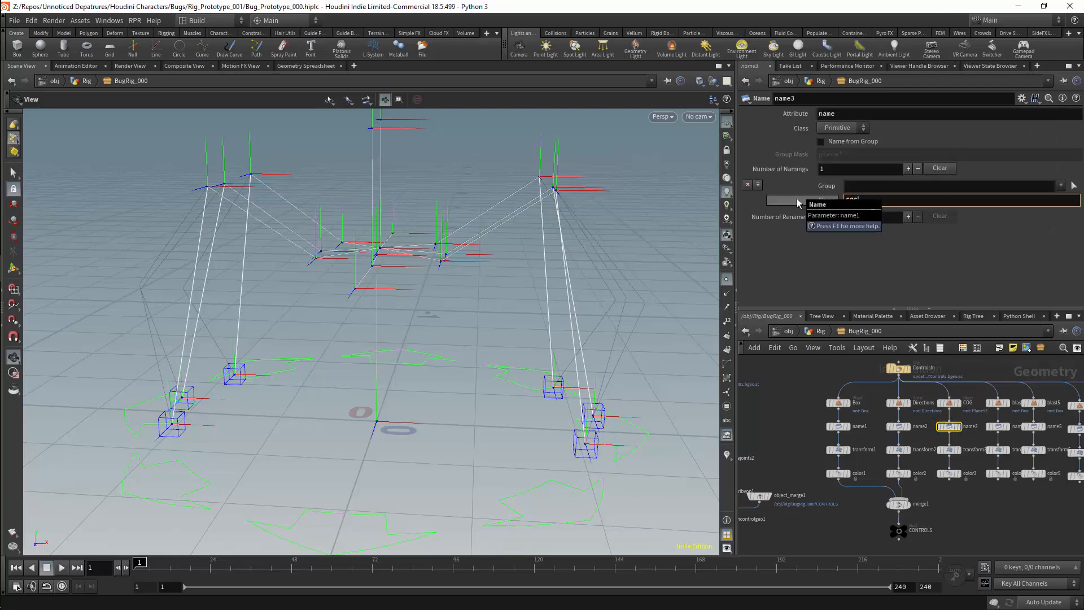
text(OG)
click(949, 450)
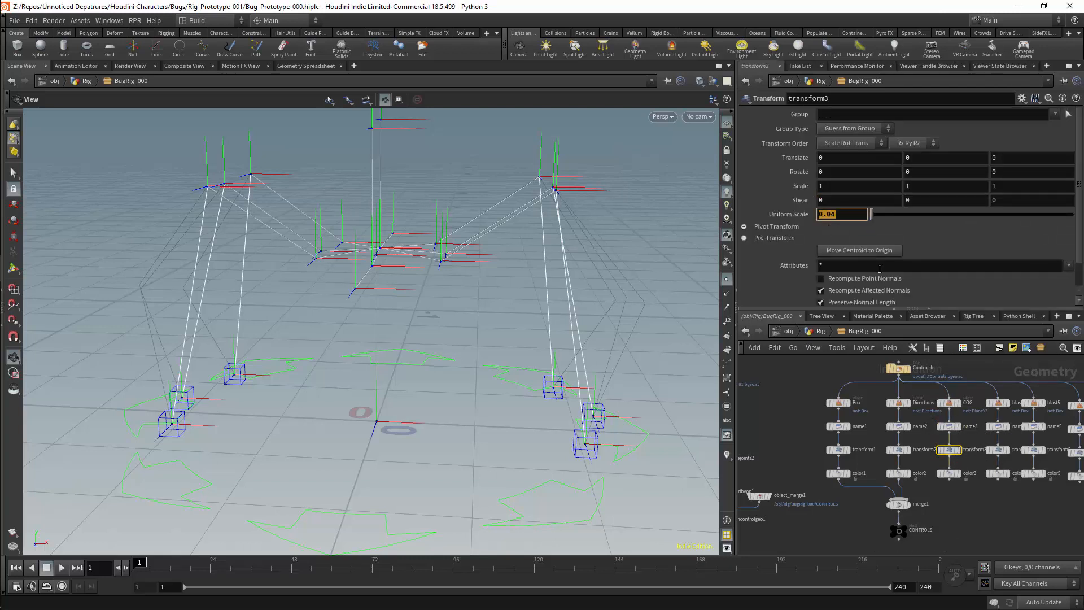
Color the COG control shape orange (1, 0.5, 0), wire its Color node into the merge, and display it.
click(949, 473)
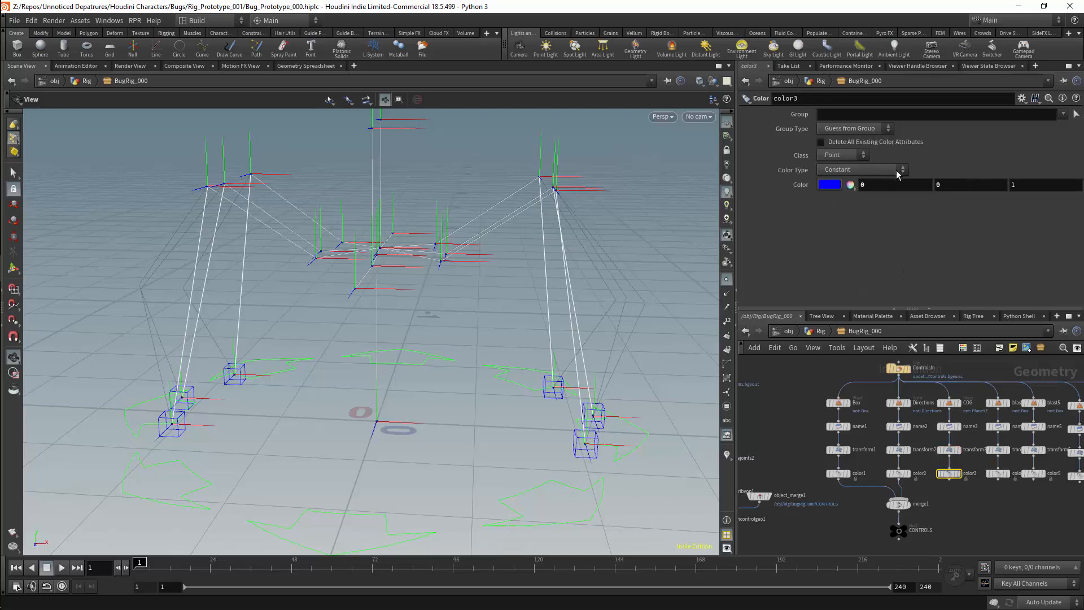
click(829, 185)
click(807, 110)
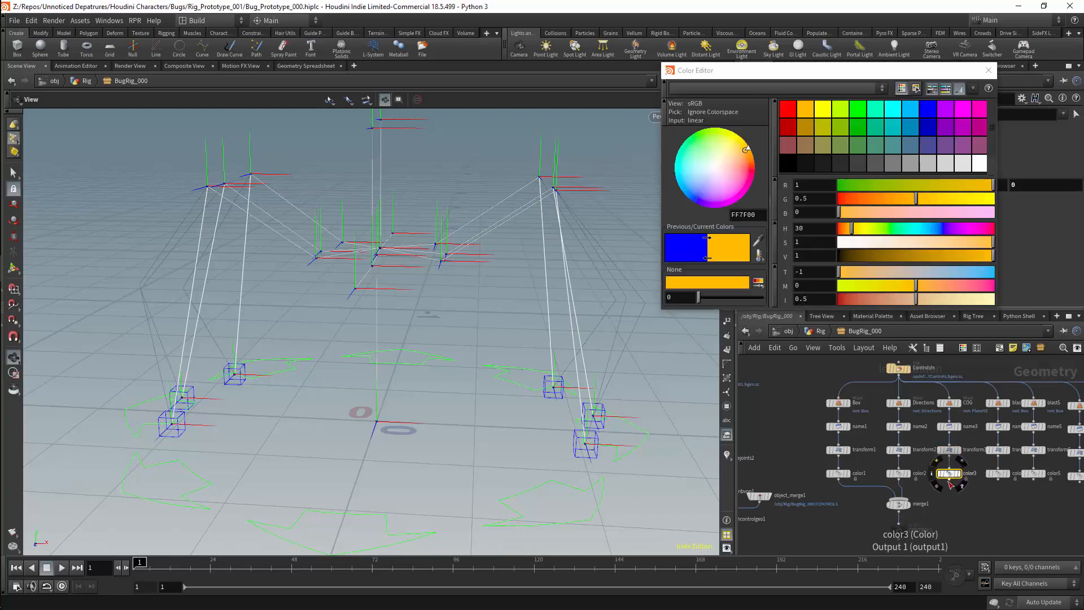
mouse_move(827, 499)
middle_down()
mouse_move(854, 491)
mouse_move(841, 495)
middle_up()
click(974, 470)
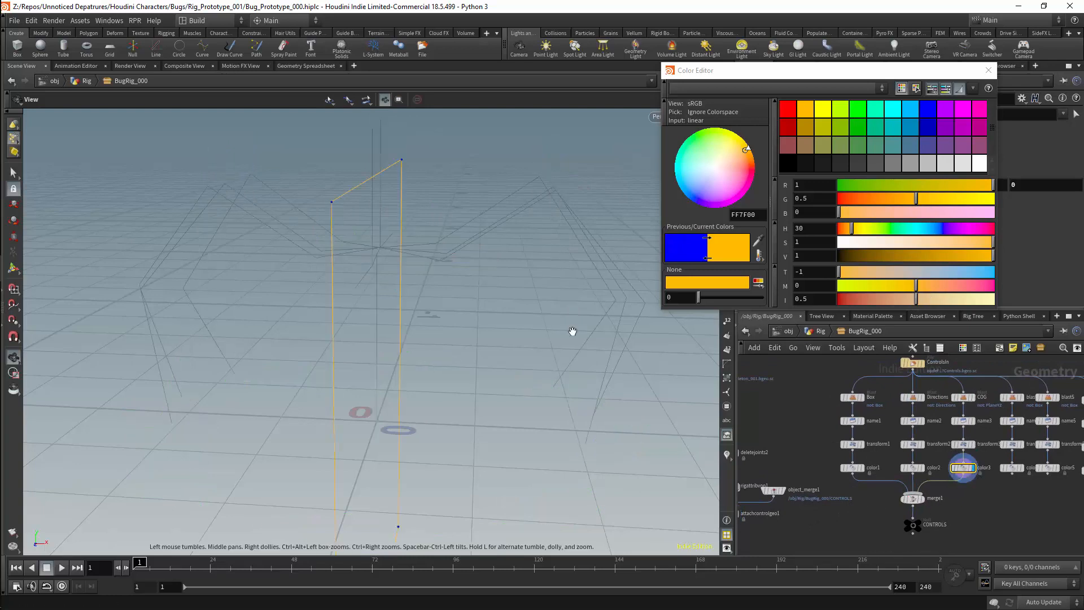
Change the COG Blast node's group to PlaneXZ so only the horizontal plane shape is kept.
drag(574, 331, 460, 319)
click(962, 397)
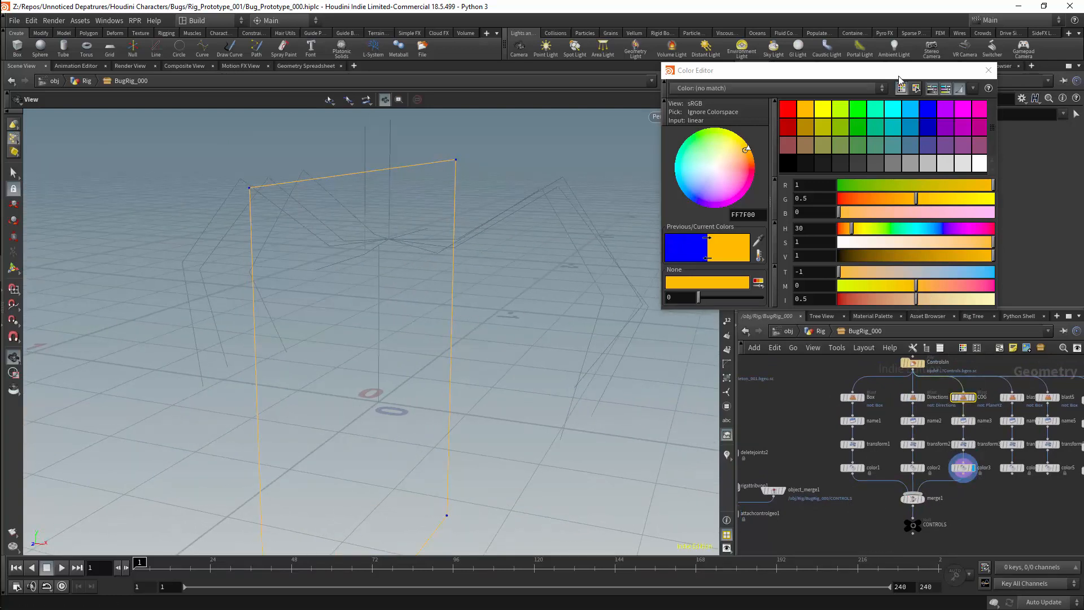
drag(907, 68, 800, 159)
click(1062, 114)
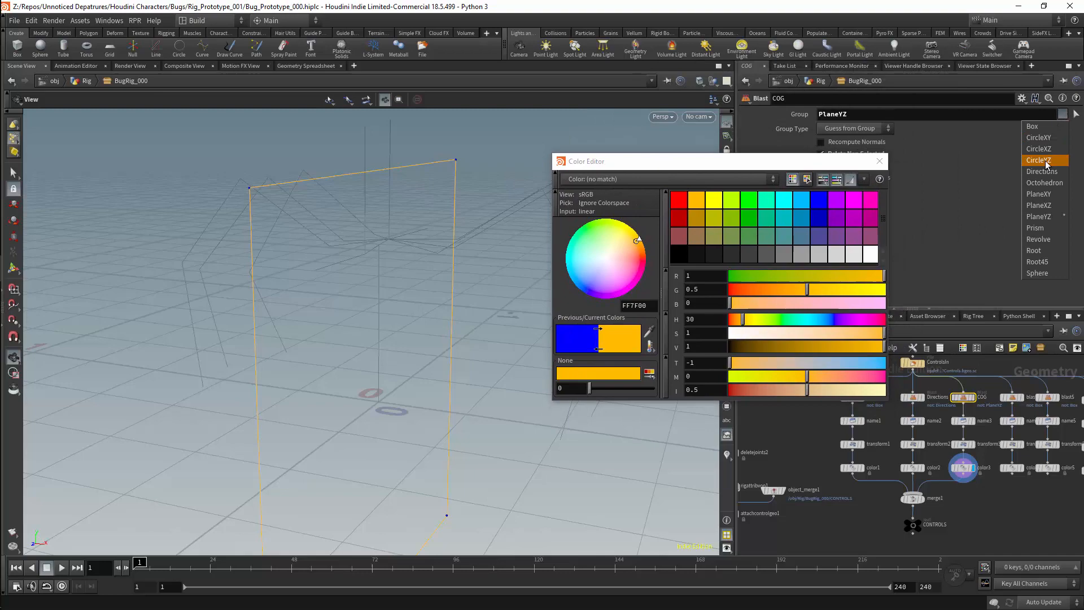
click(1051, 208)
key(BackSpace)
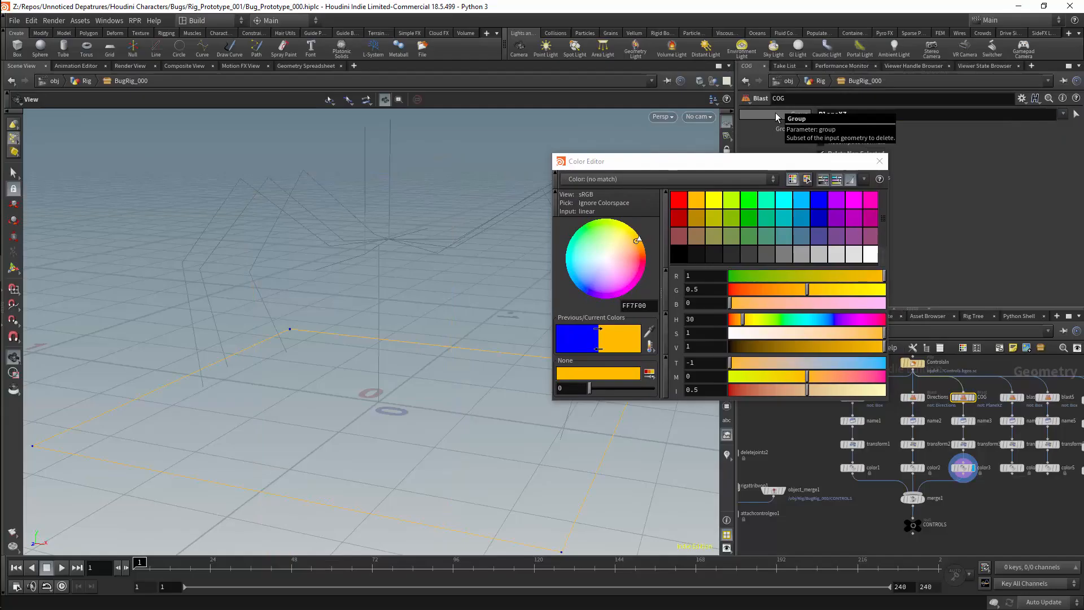
Recolor the COG control shape yellow in its Color node and close the color editor.
click(717, 204)
click(965, 468)
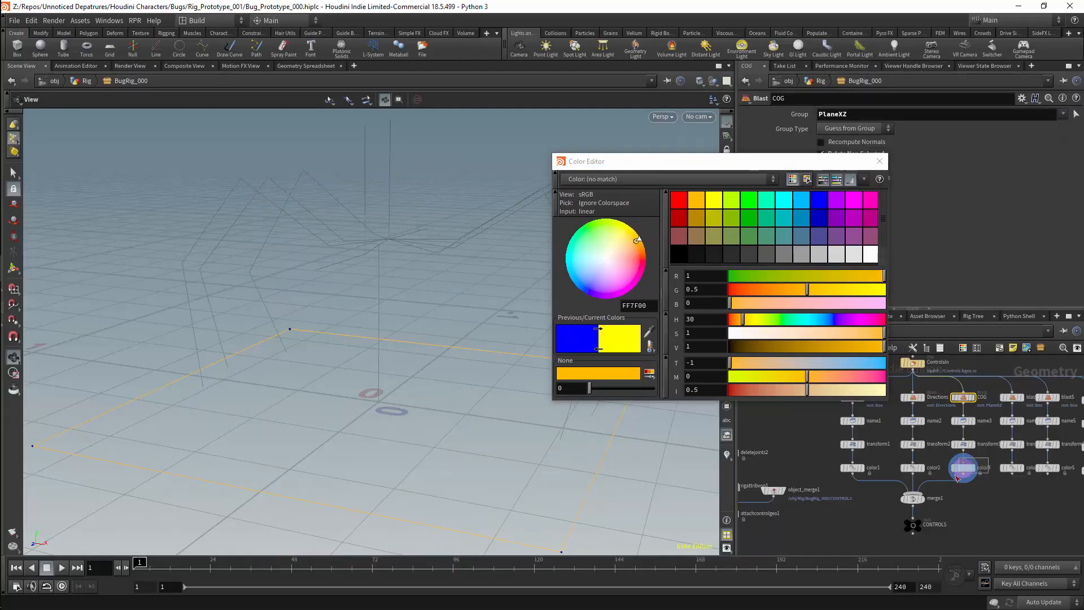
click(718, 203)
click(879, 162)
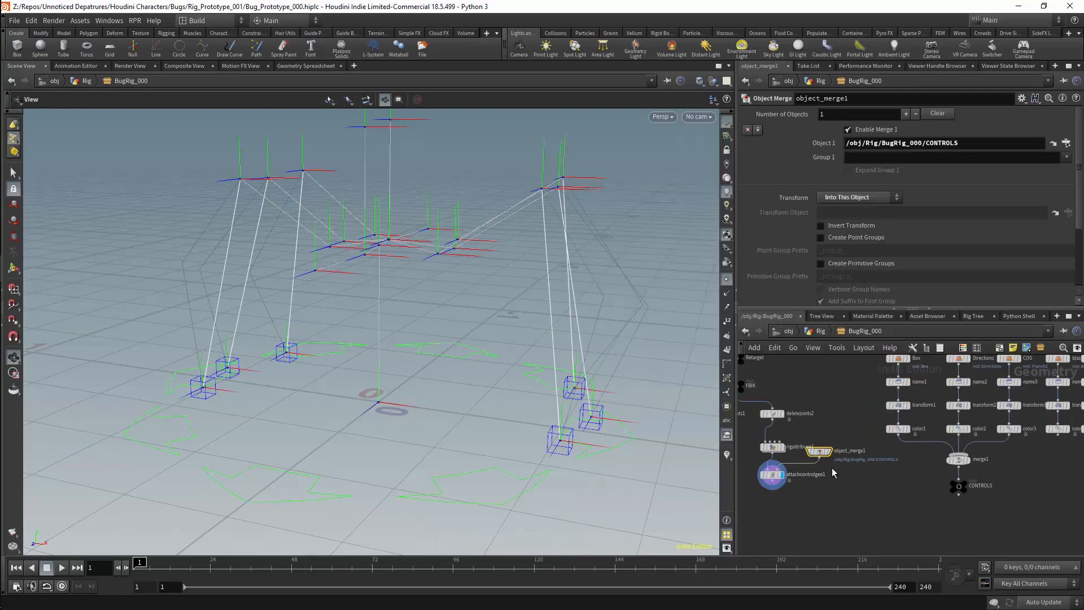
Add a third control entry to the Attach Control Geometry node and assign the COG joint as its group.
drag(834, 468, 748, 486)
click(908, 140)
click(1073, 215)
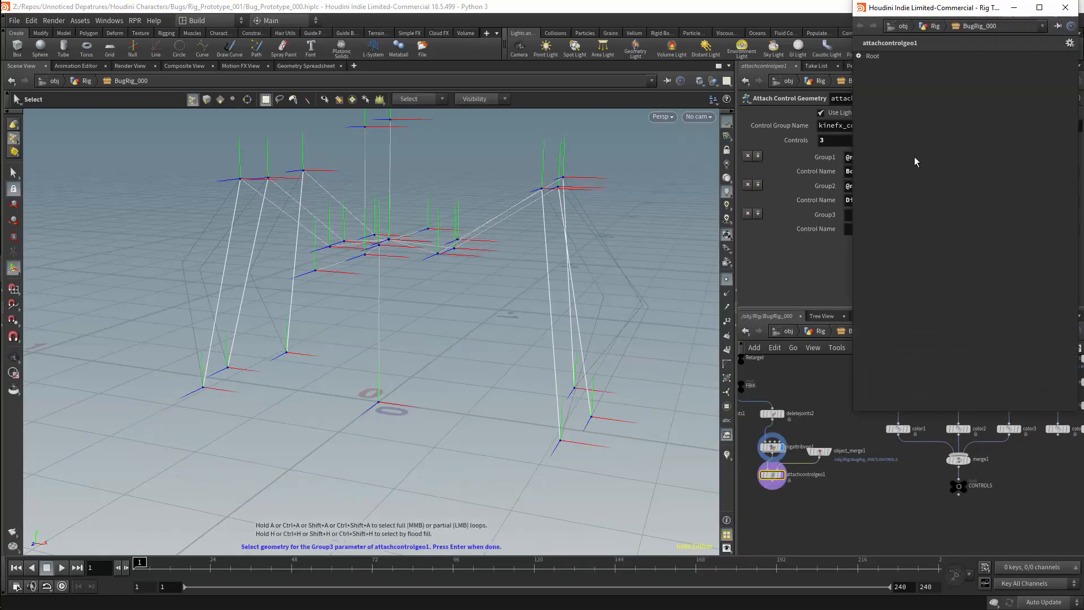
click(858, 56)
click(887, 65)
key(Return)
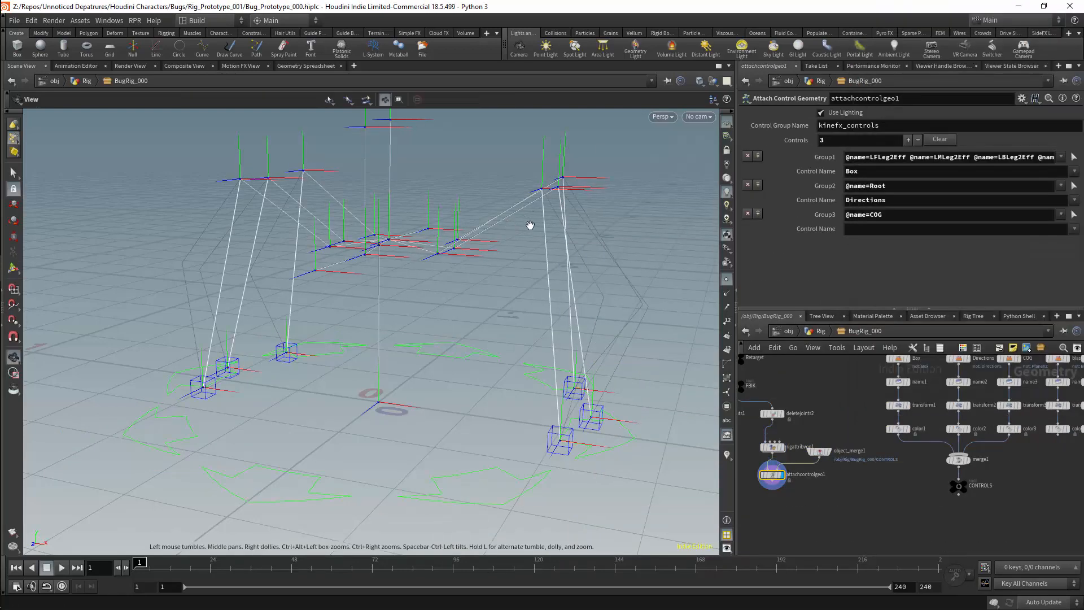
Set the third entry's control name to COG and reduce the uniform scale in the COG shape's Transform node.
click(1074, 229)
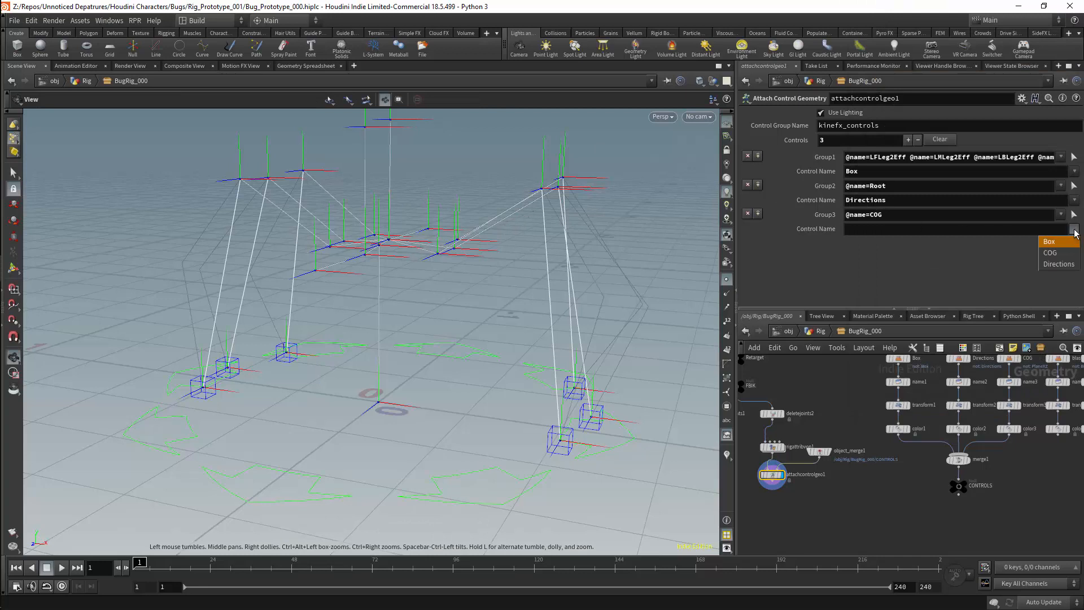
click(1054, 253)
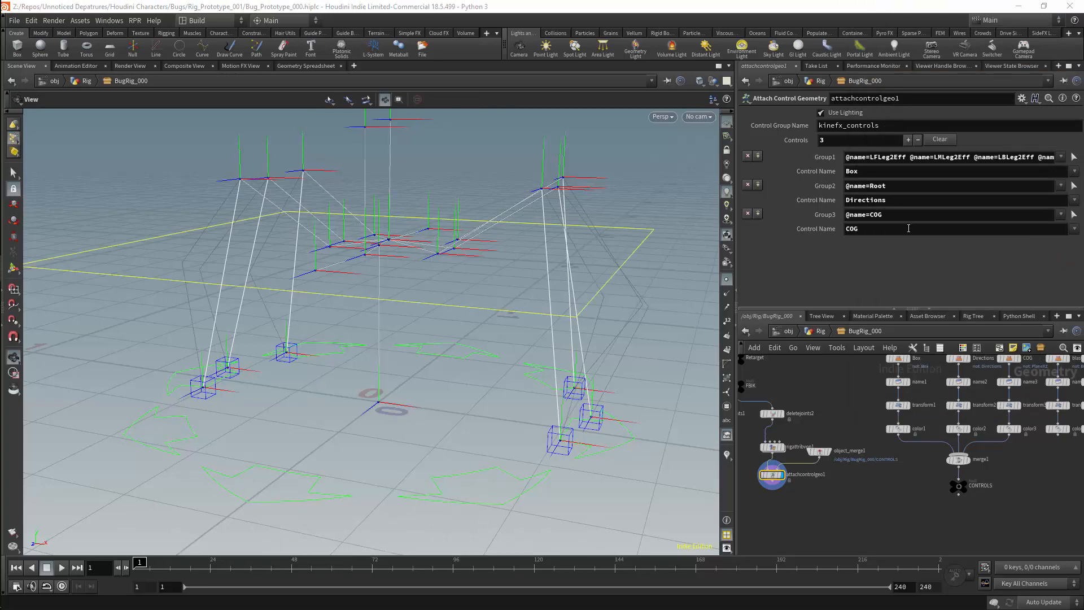
click(1009, 404)
drag(892, 218, 886, 219)
Rename the fourth chain's Blast node LegUp and change its group from Box to Prism.
click(986, 407)
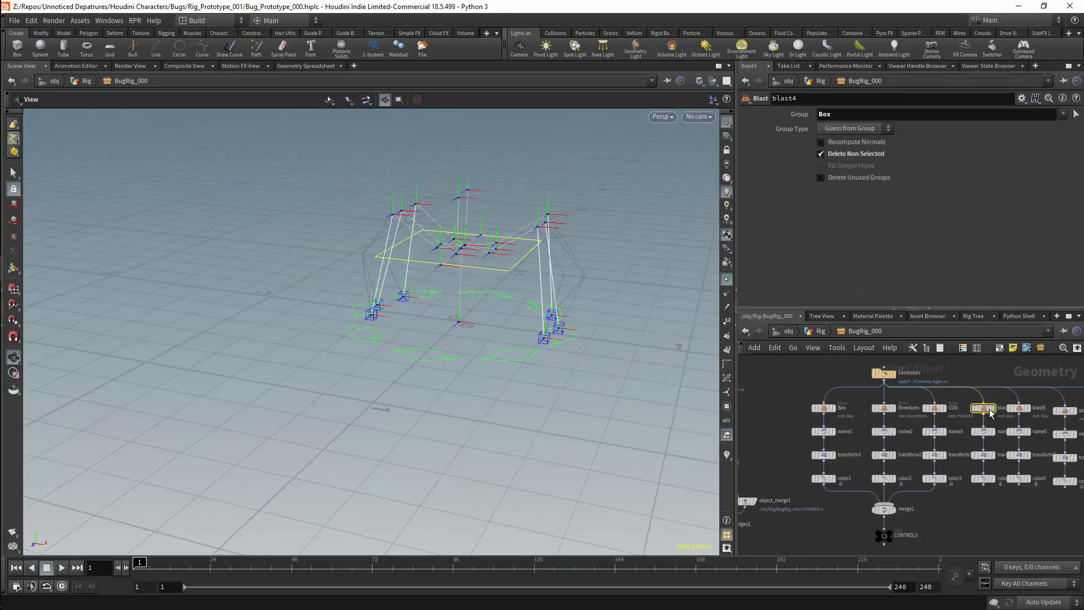
drag(834, 98, 645, 91)
text(LegU)
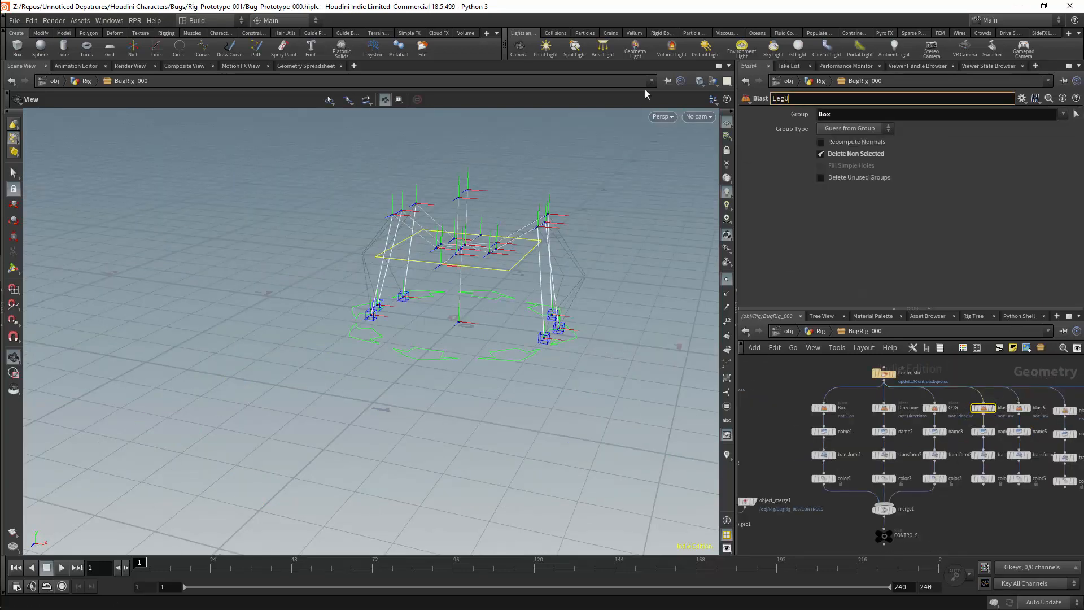
text(p)
key(Return)
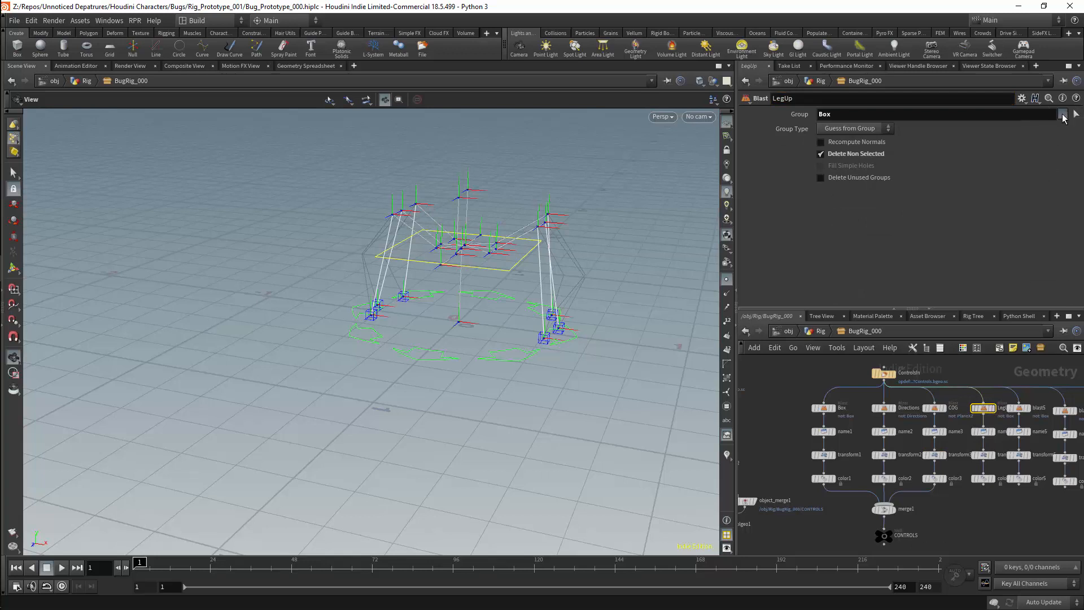
click(1063, 115)
drag(835, 114, 756, 114)
key(BackSpace)
key(Return)
Display the LegUp chain's Color node and wire it into the controls merge.
click(985, 455)
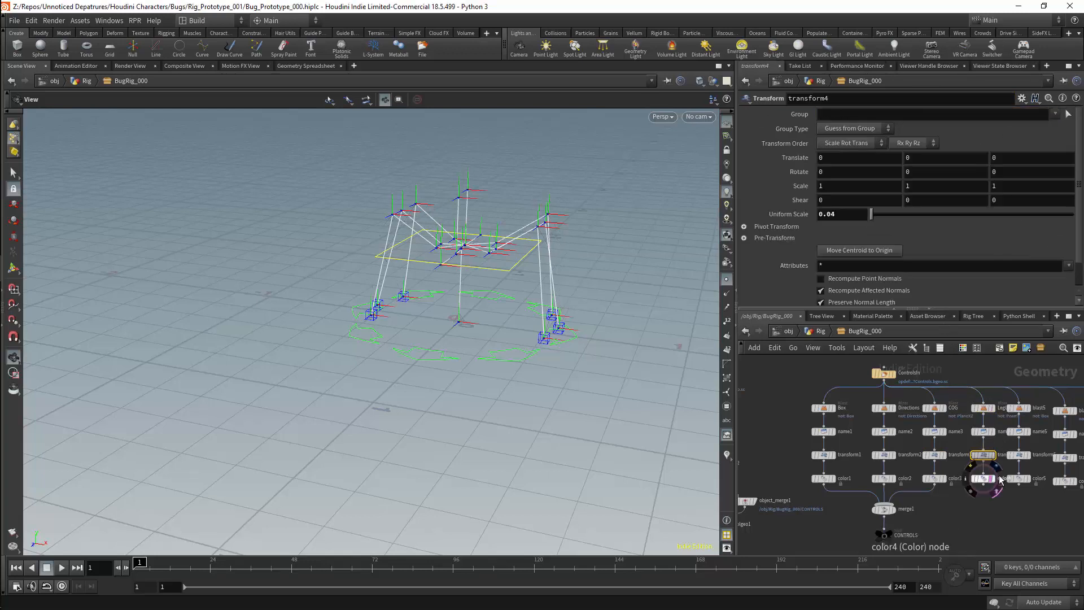
click(993, 479)
drag(983, 486, 913, 510)
click(915, 511)
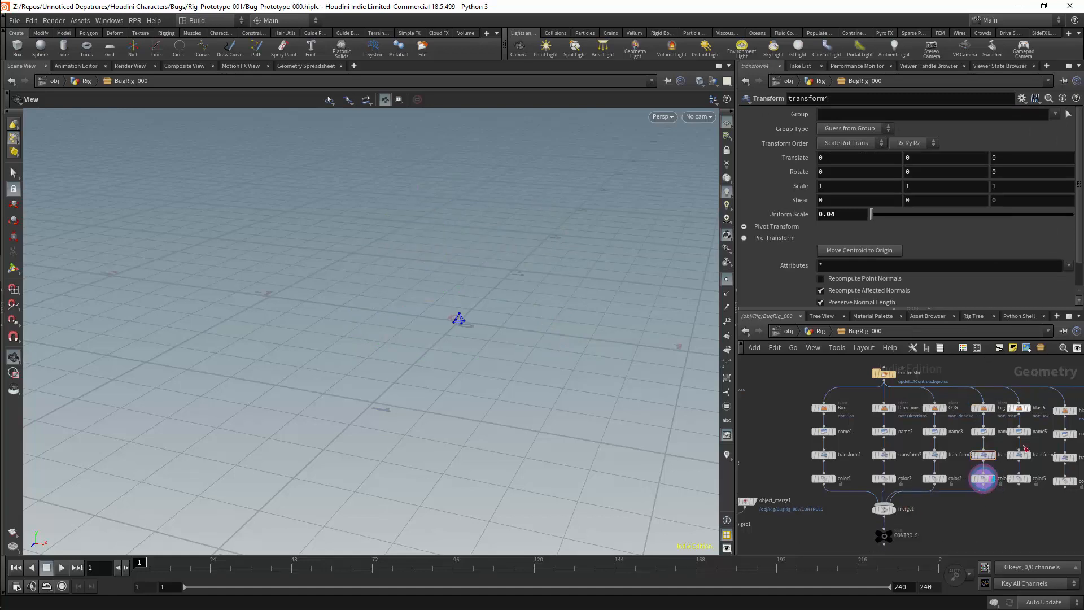
Recolor the LegUp control shape dark purple in its Color node and close the color editor.
click(982, 477)
click(830, 184)
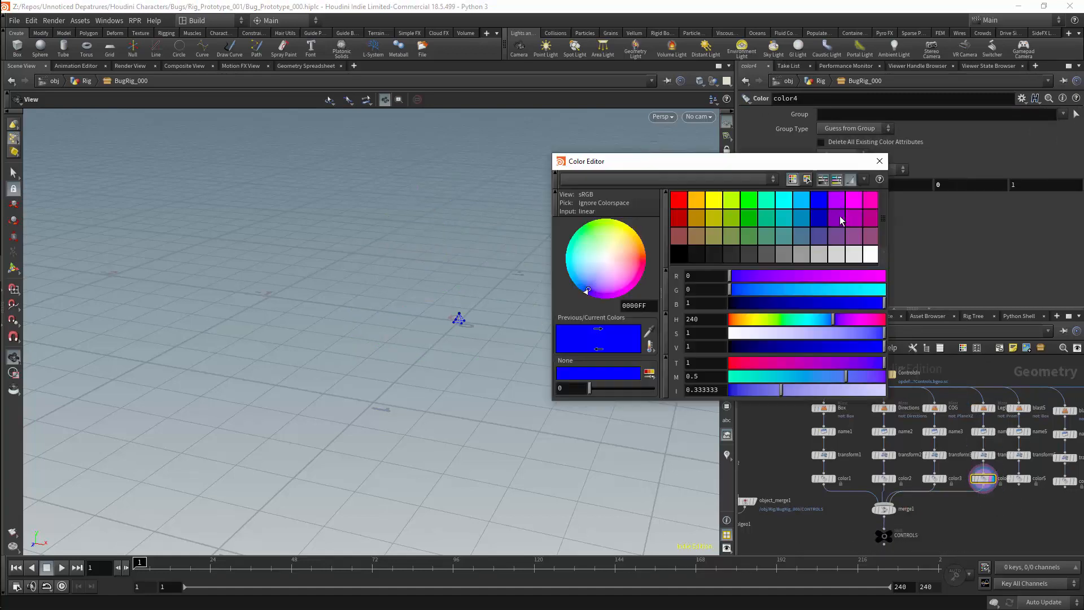
click(842, 222)
click(881, 162)
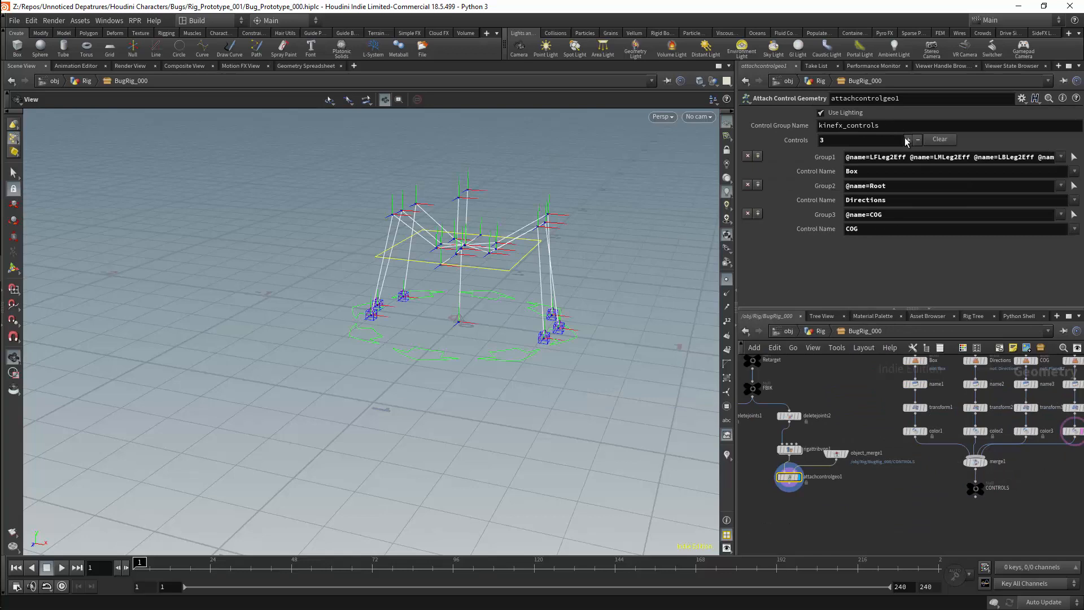
Add a fourth control entry to the Attach Control Geometry node and assign the upper leg joints on both sides (LFLeg1, LMLeg1, LBLeg1, RFLeg1 and the rest).
click(907, 139)
click(1074, 243)
drag(570, 202, 531, 255)
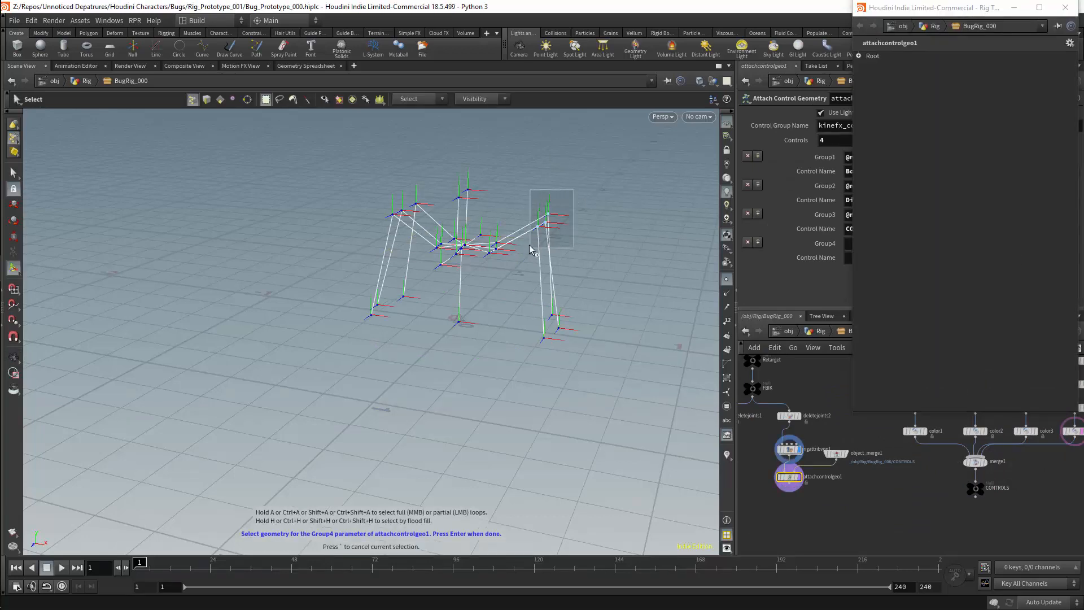
shift+drag(432, 183, 375, 232)
key(Return)
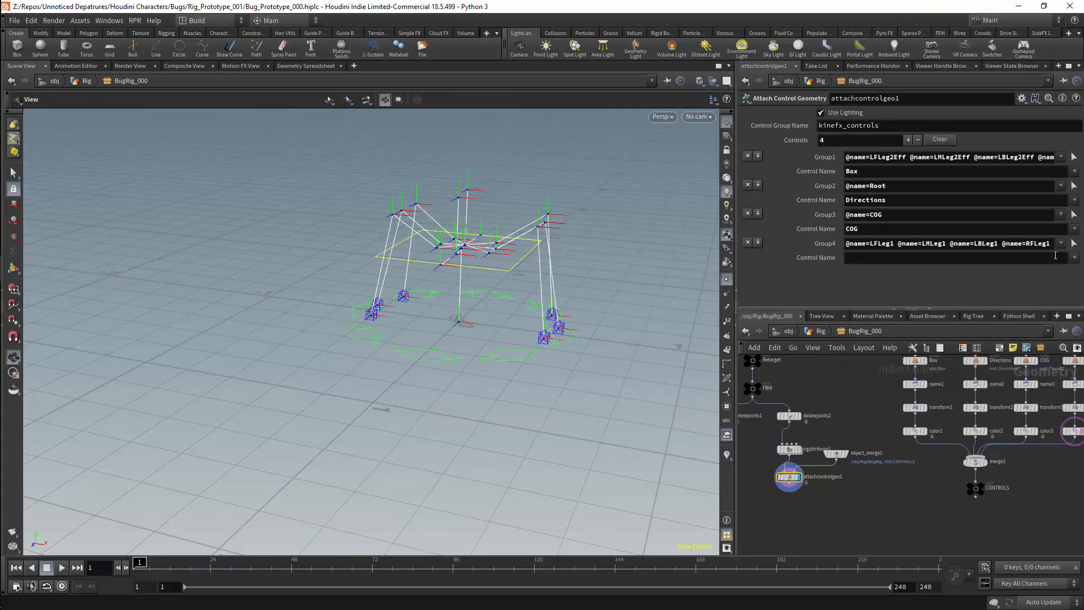
Set the name value in the LegUp chain's Name node to LegUp, undoing the accidental node disconnection.
middle_drag(1012, 466, 911, 512)
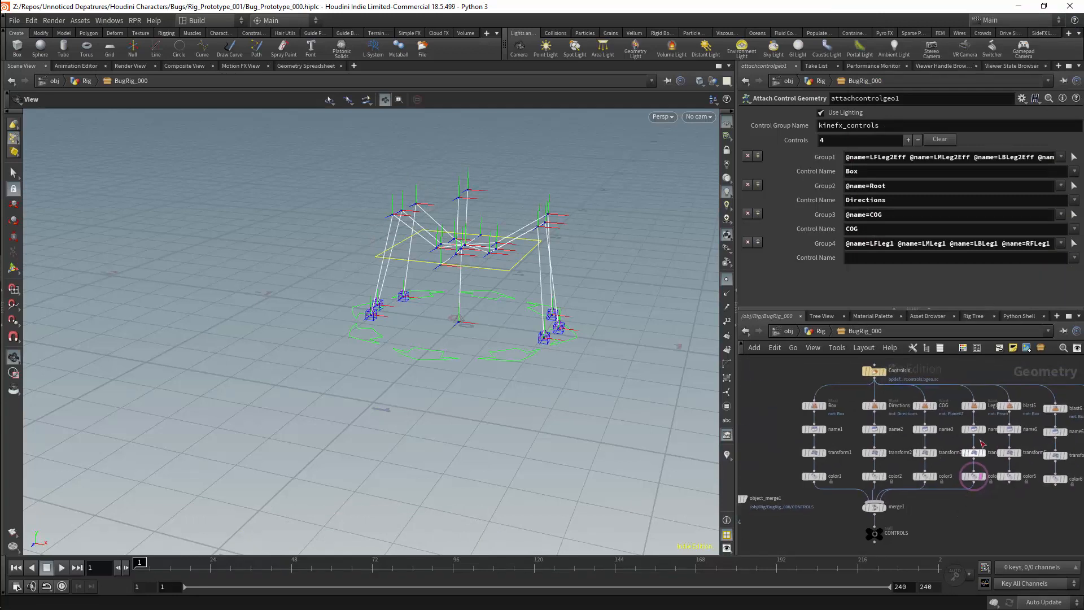
click(973, 421)
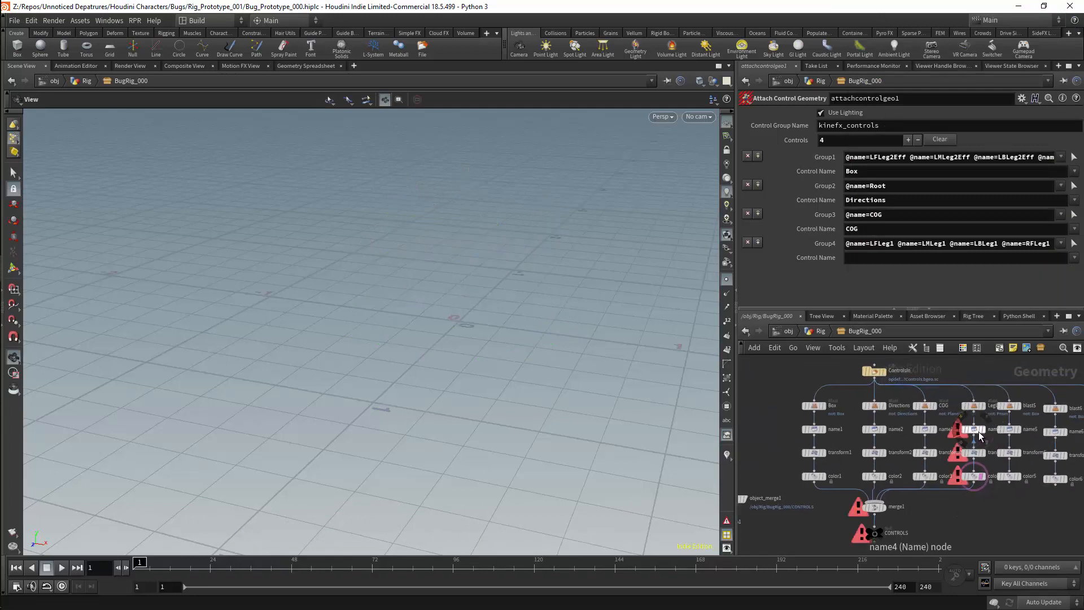
key(ctrl+z)
click(973, 430)
drag(860, 202, 798, 202)
text(le)
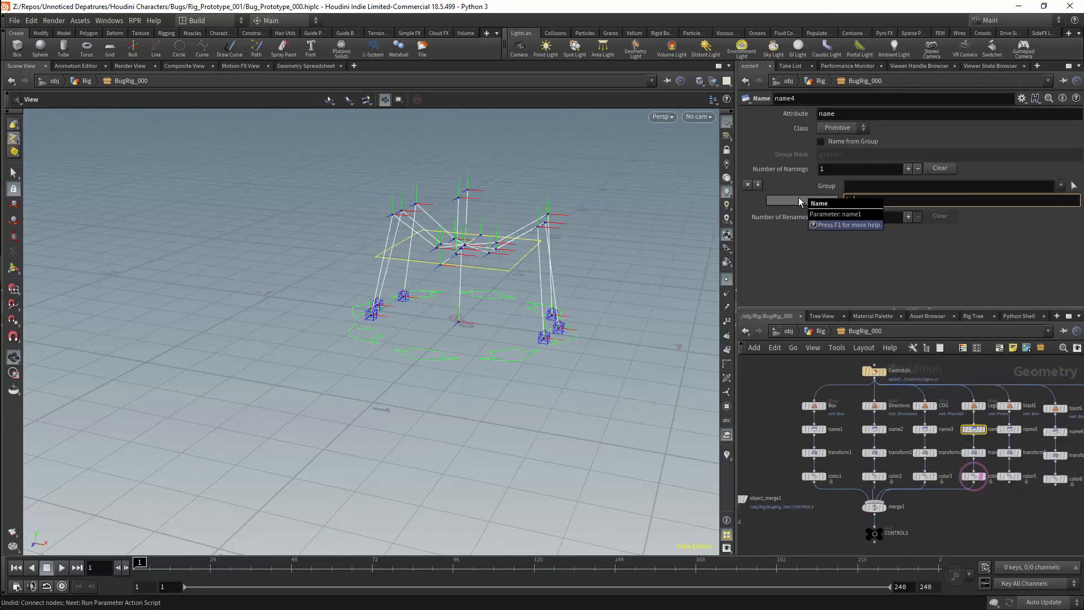
text(gUp)
key(Return)
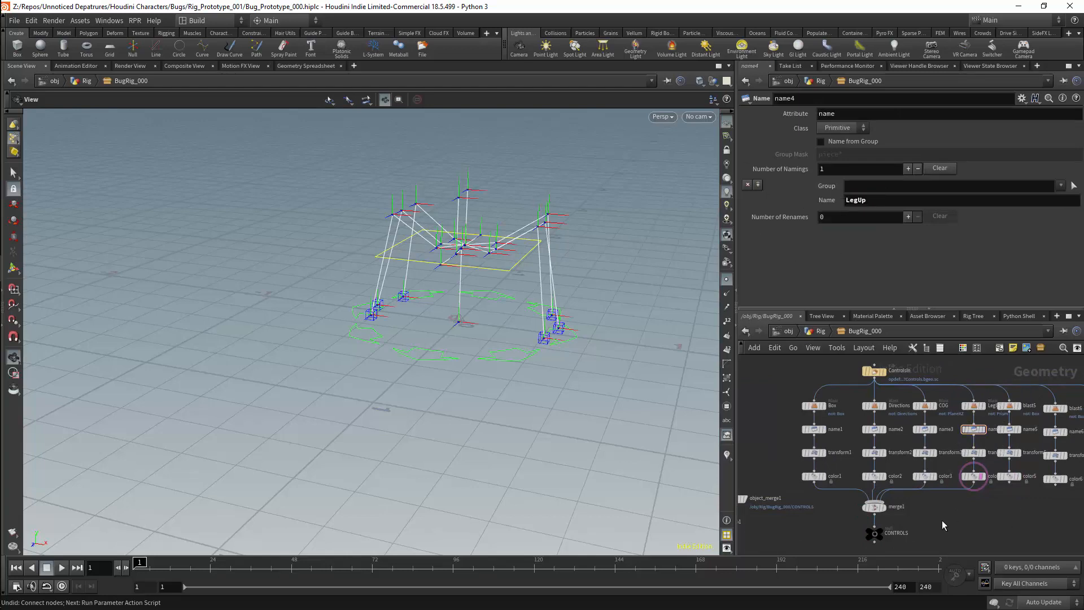
Set the control name of the fourth Attach Control Geometry entry to LegUp.
middle_drag(942, 520, 1069, 486)
click(813, 486)
click(1074, 258)
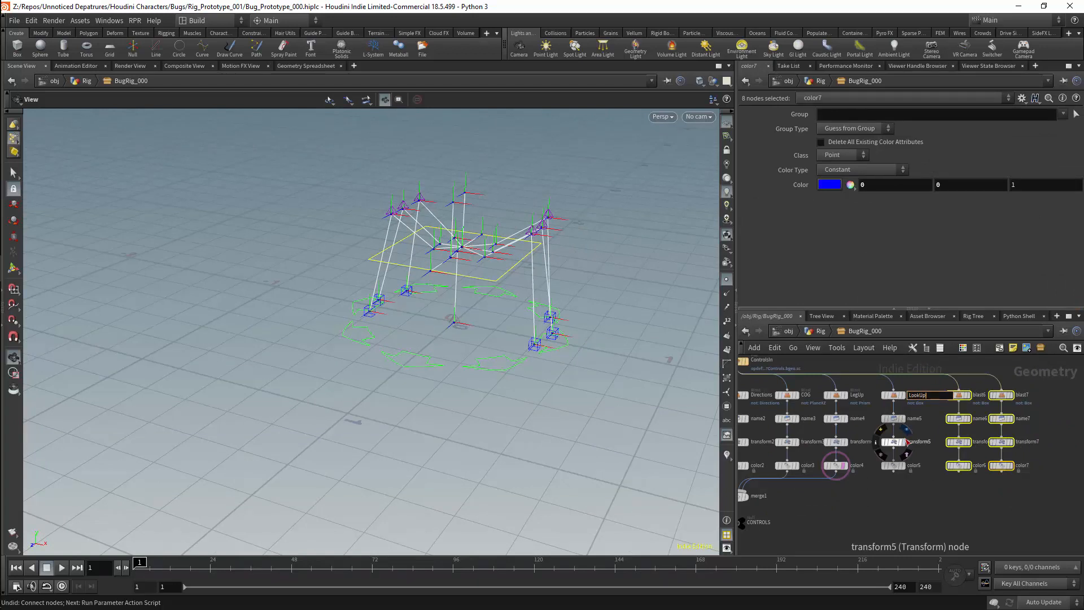
Rename the fifth chain's Blast node LookUp and set its Name node's name value to LookUp.
key(Return)
click(893, 418)
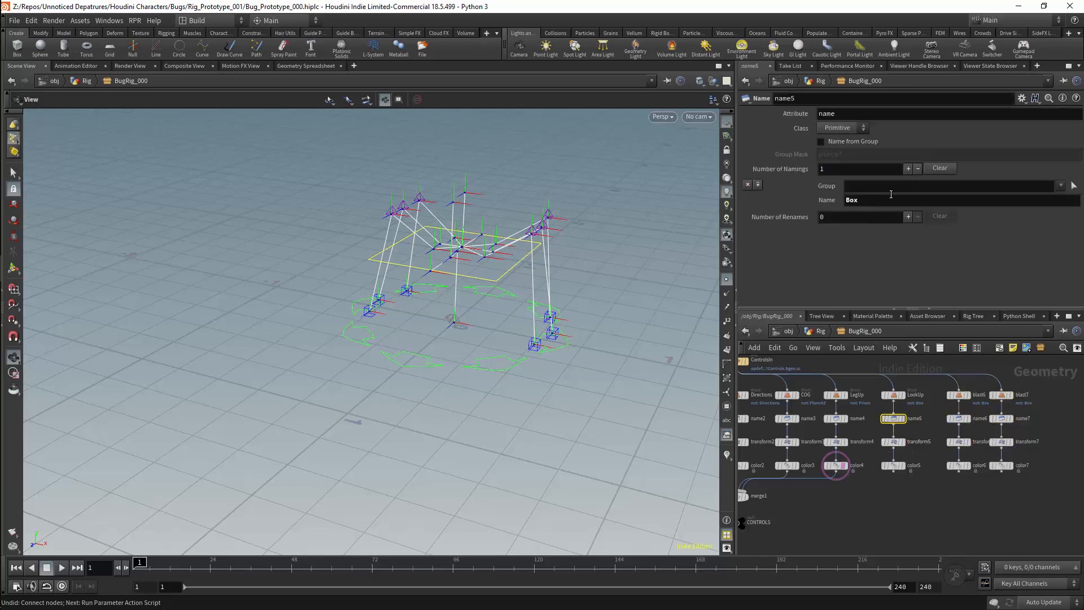
click(858, 200)
text(LookUp)
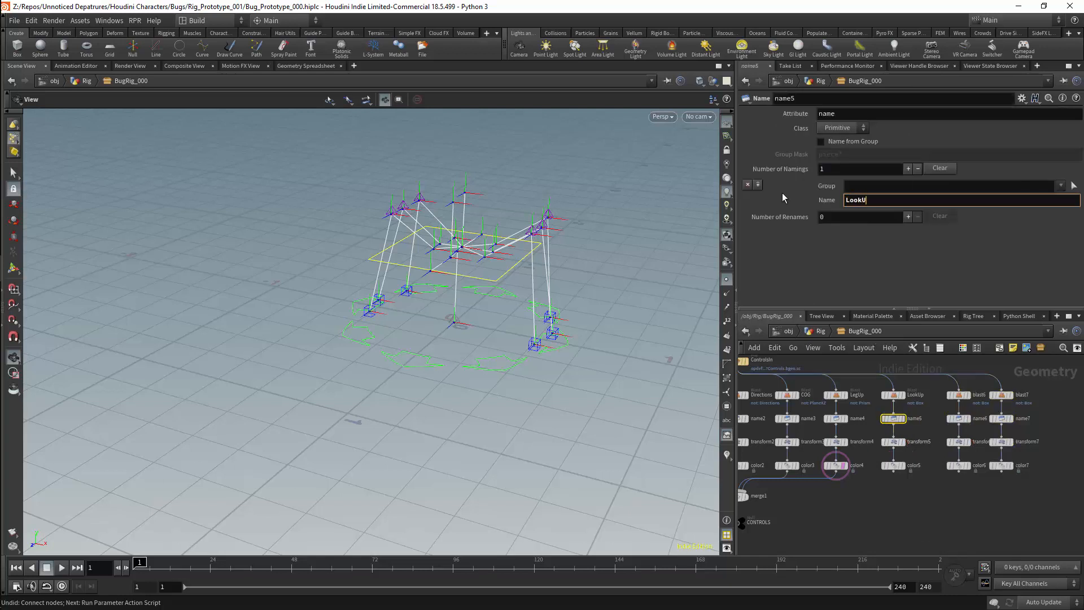
Color the LookUp control shape dark blue (0, 0, 0.5) in its Color node and close the color editor.
click(893, 466)
click(838, 185)
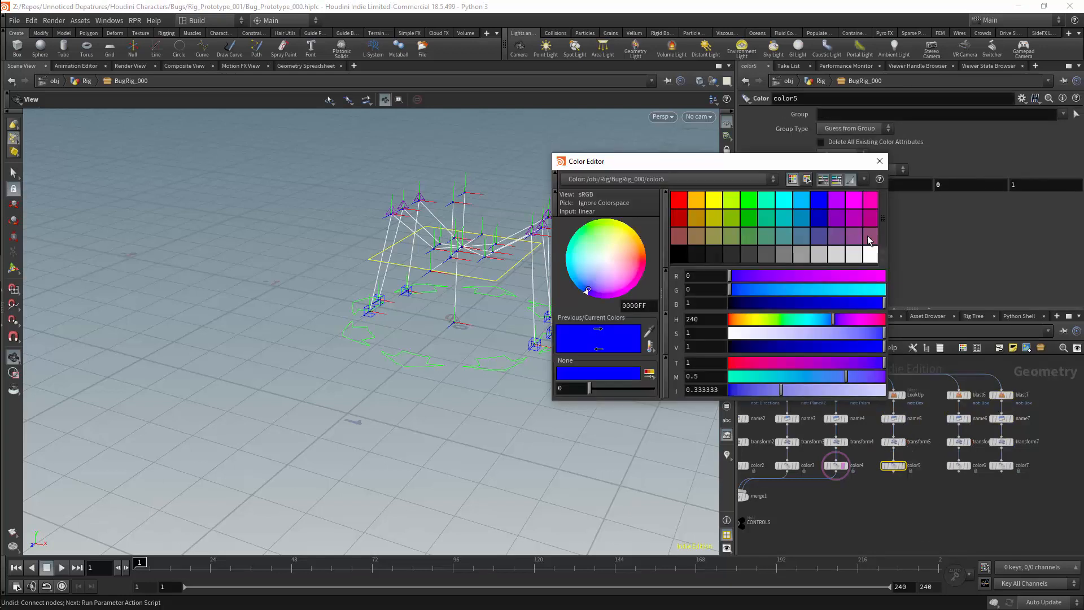
click(818, 221)
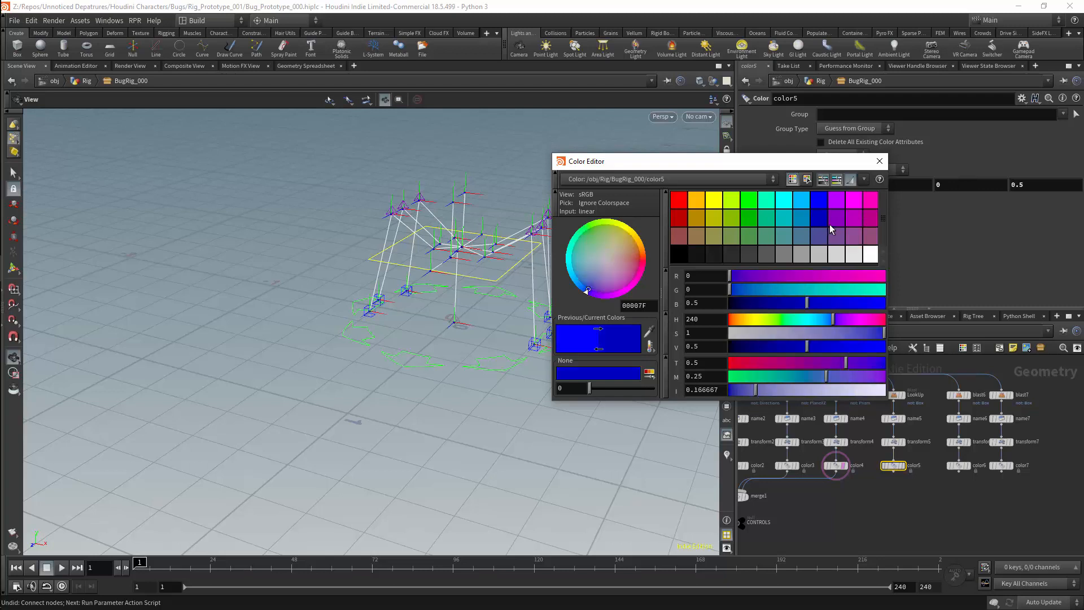
click(879, 161)
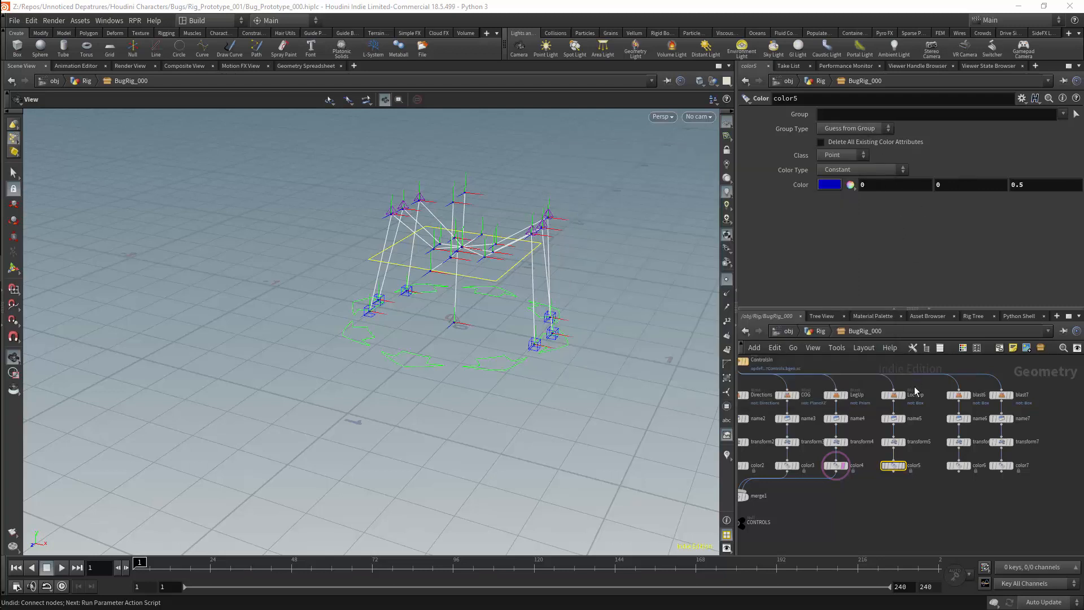
Add Octohedron to the LookUp Blast node's group and wire the chain's Color node into the merge.
click(915, 393)
click(1063, 115)
click(1044, 185)
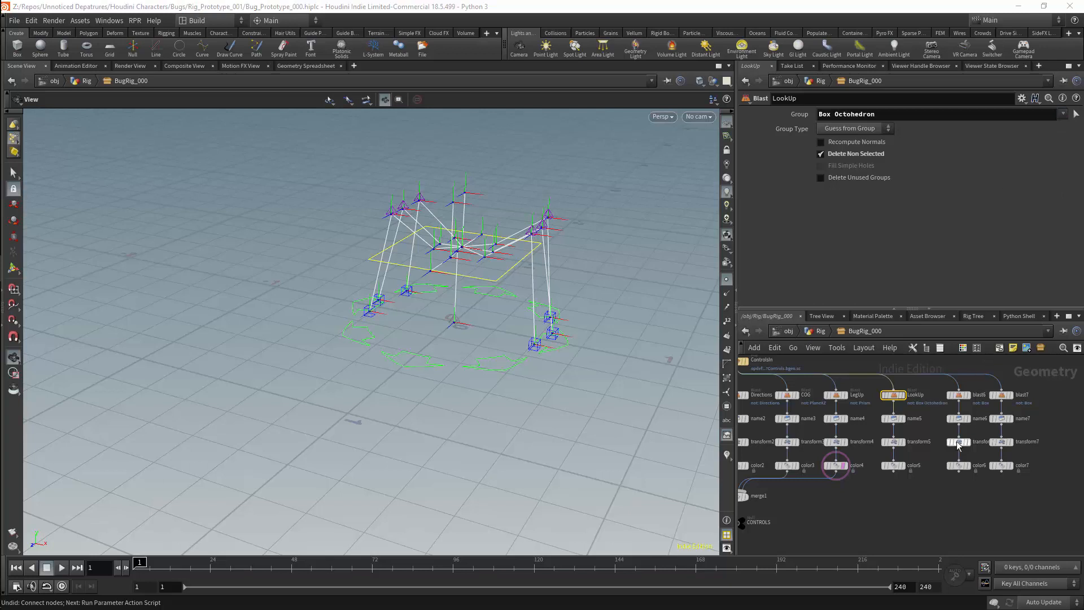
middle_drag(914, 488, 952, 469)
drag(932, 453, 786, 475)
Add a fifth control entry to the Attach Control Geometry node for the HeadUp and AbdomenUp joints with control name LookUp.
middle_drag(850, 483, 1083, 452)
click(856, 463)
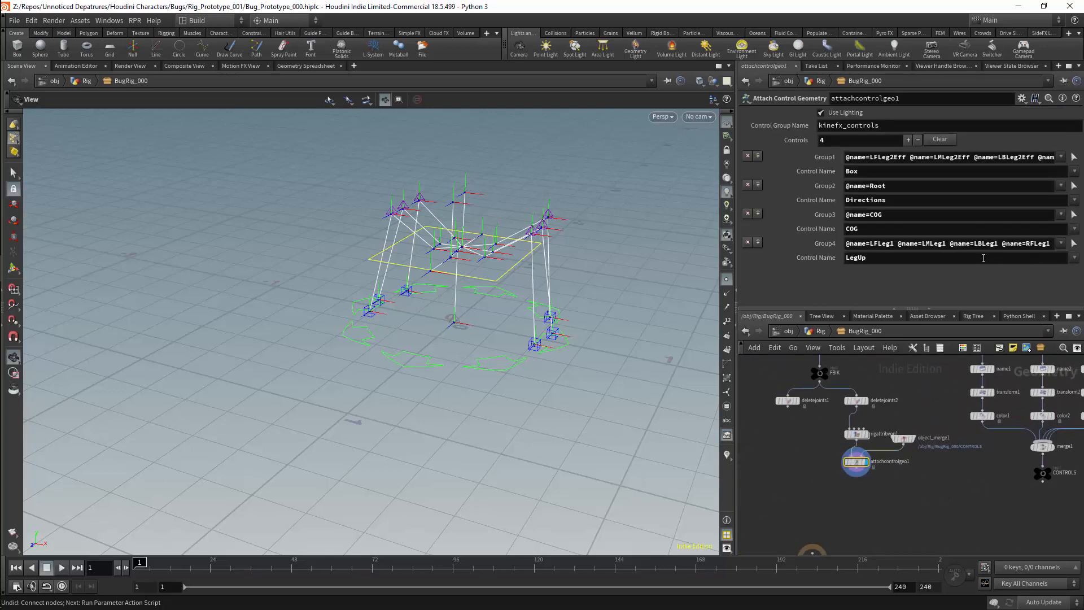
click(908, 140)
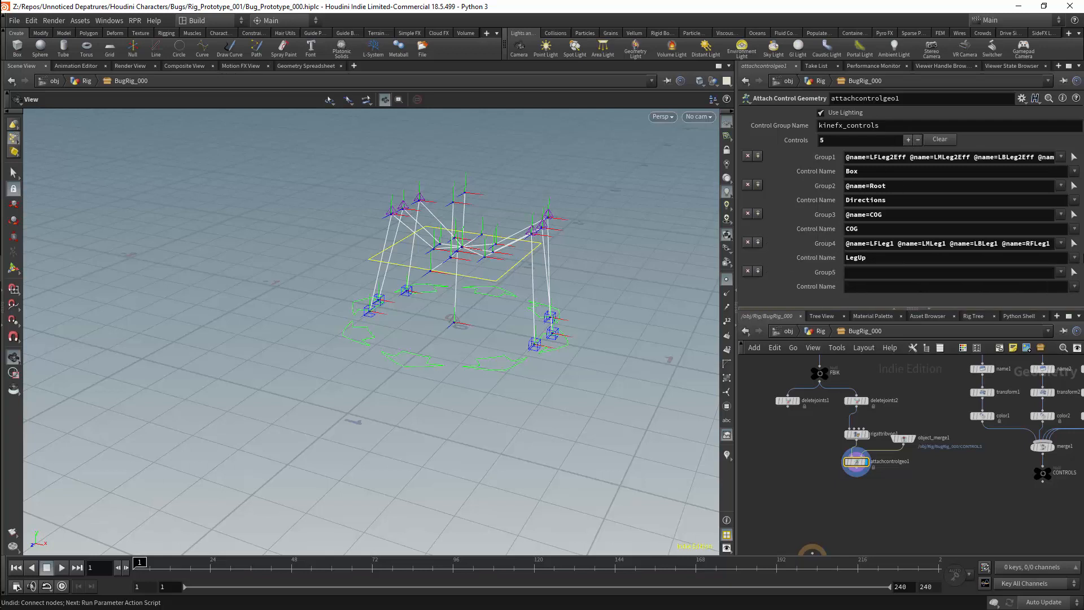
click(1074, 274)
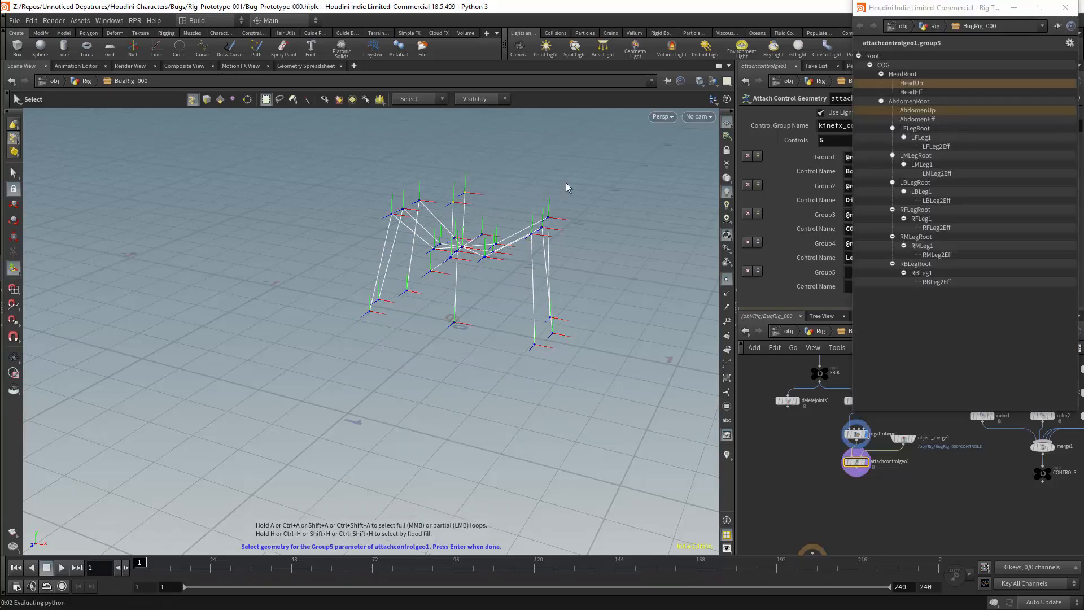
key(Return)
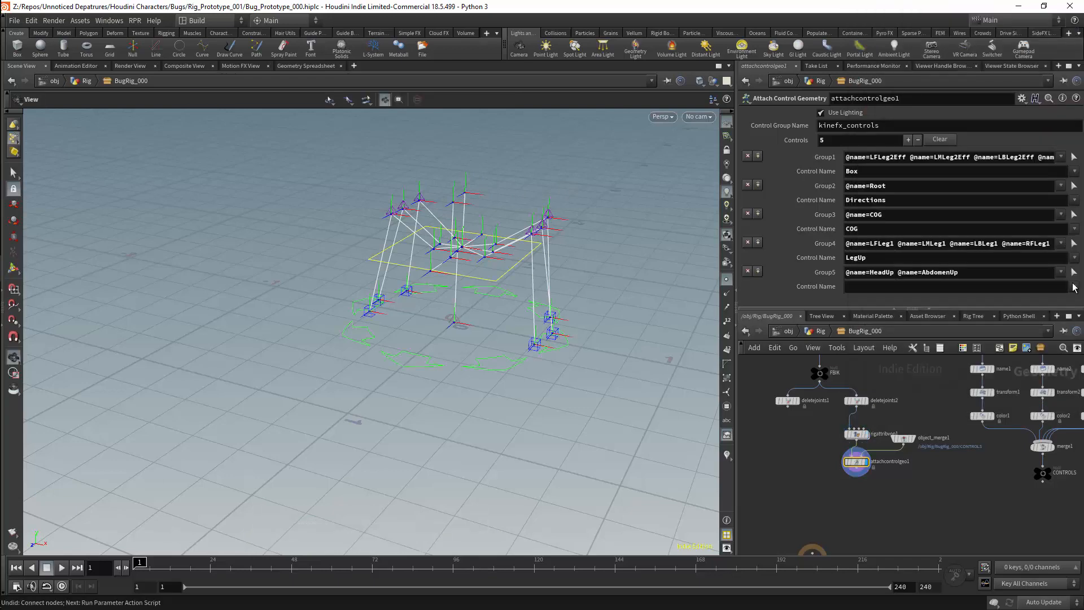
click(1054, 346)
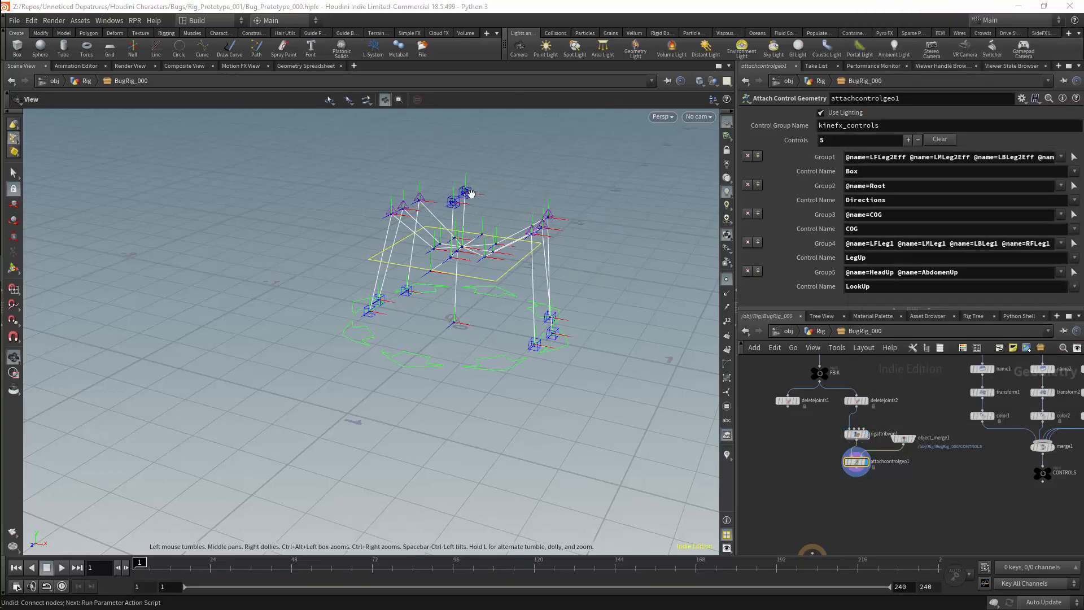
Remove Box from the LookUp Blast node's group so only Octohedron is kept.
middle_drag(976, 503, 867, 570)
click(1031, 411)
middle_drag(1050, 384, 970, 398)
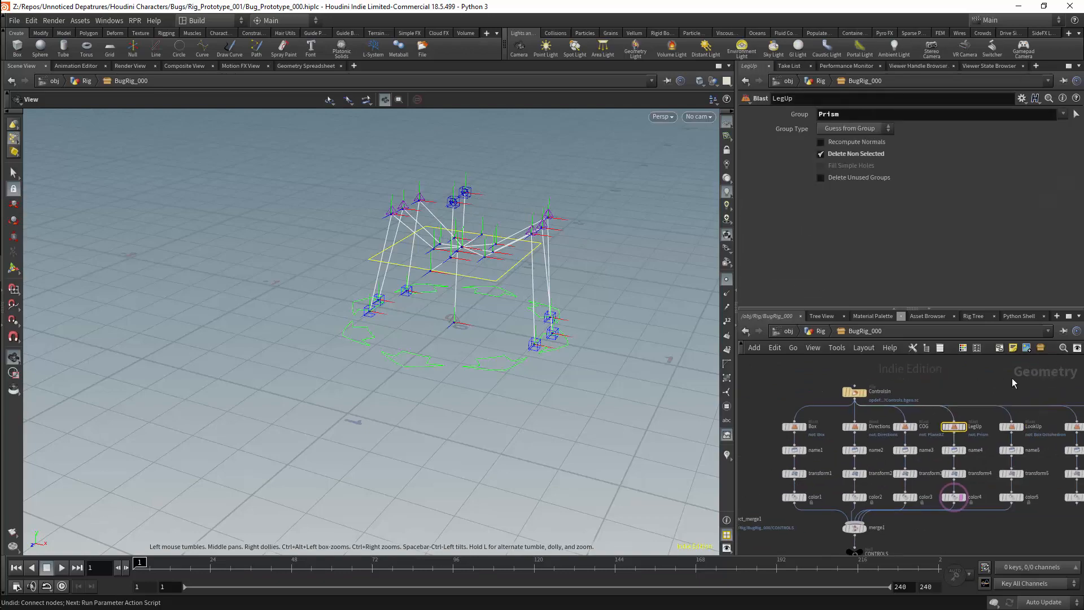
click(1009, 425)
drag(831, 116, 770, 118)
key(BackSpace)
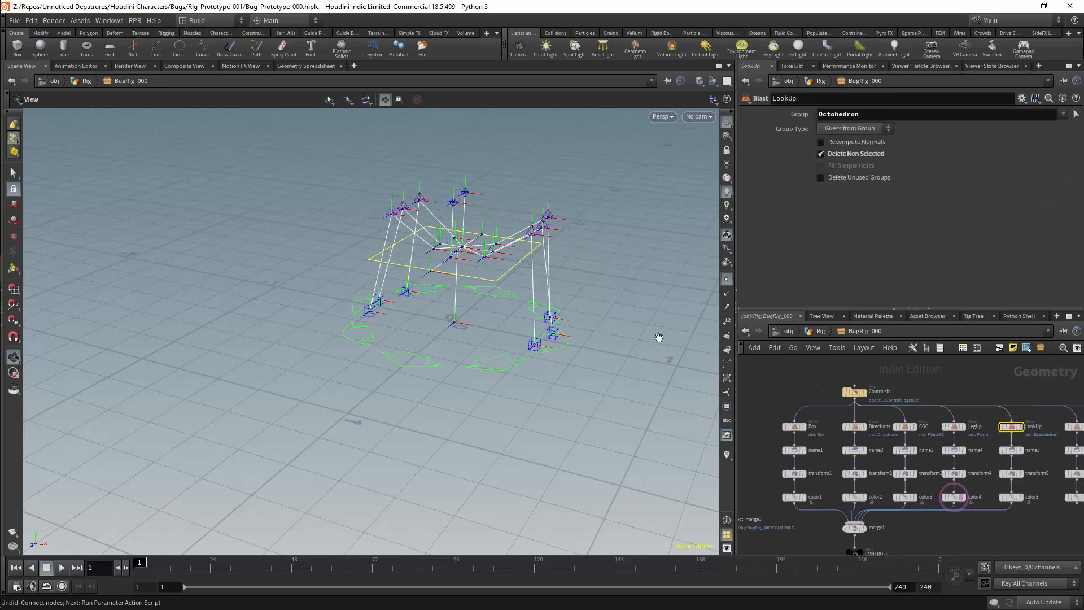
mouse_move(585, 184)
mouse_down()
mouse_move(508, 191)
mouse_move(582, 192)
mouse_up()
Clear the group of the sixth chain's Blast node.
middle_drag(980, 358, 841, 357)
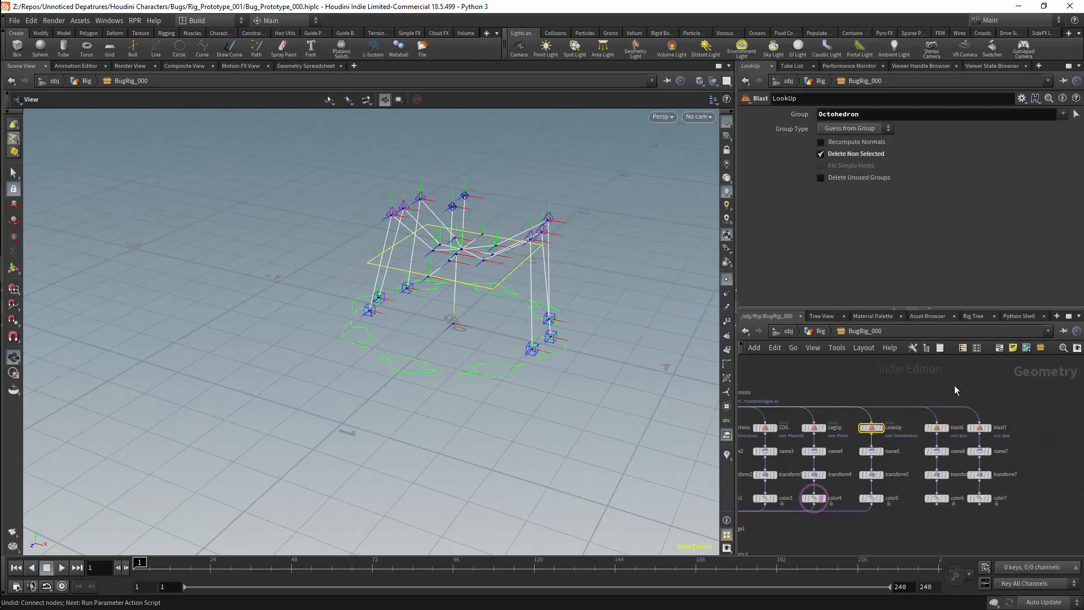
click(936, 427)
drag(841, 117, 784, 116)
text(Loo)
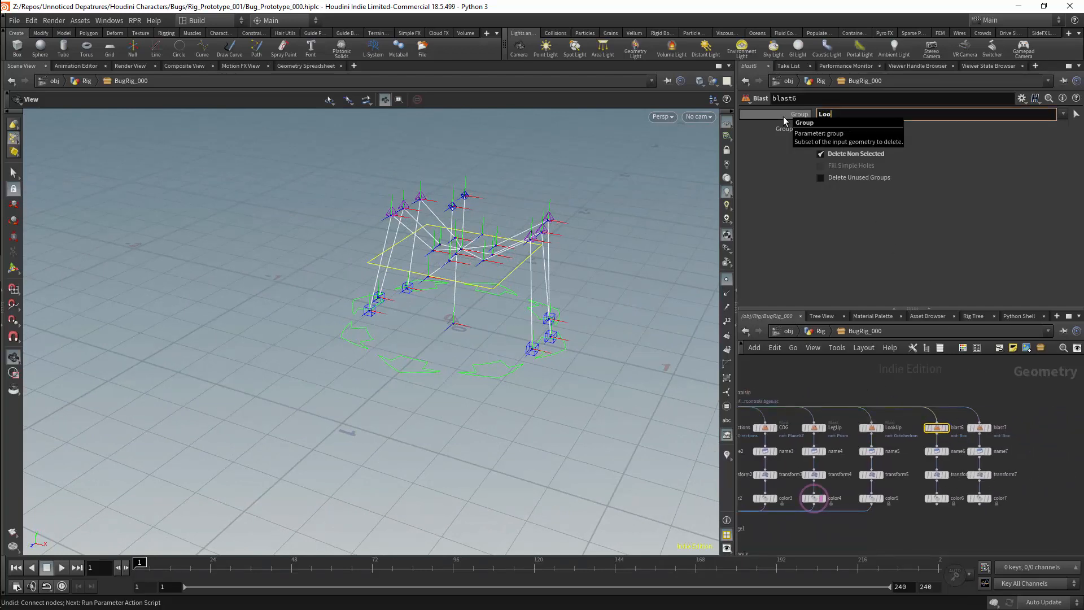
text(kUp)
key(BackSpace)
key(BackSpace)
key(BackSpace)
key(BackSpace)
key(BackSpace)
key(BackSpace)
Rename the sixth chain's Blast node LookAt.
click(780, 182)
key(Tab)
text(Lo)
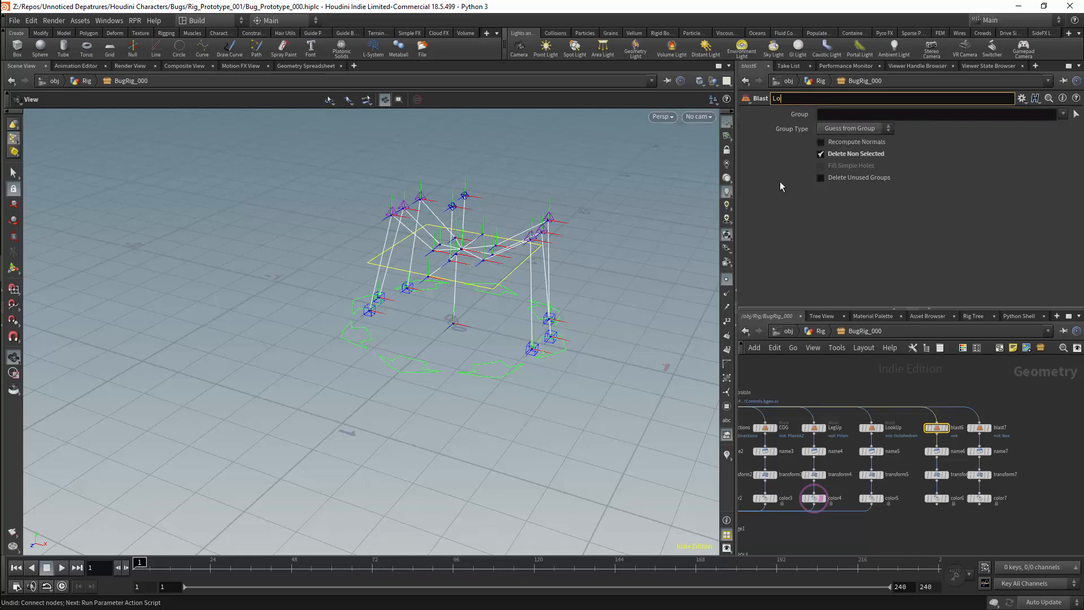
text(okAt)
key(Return)
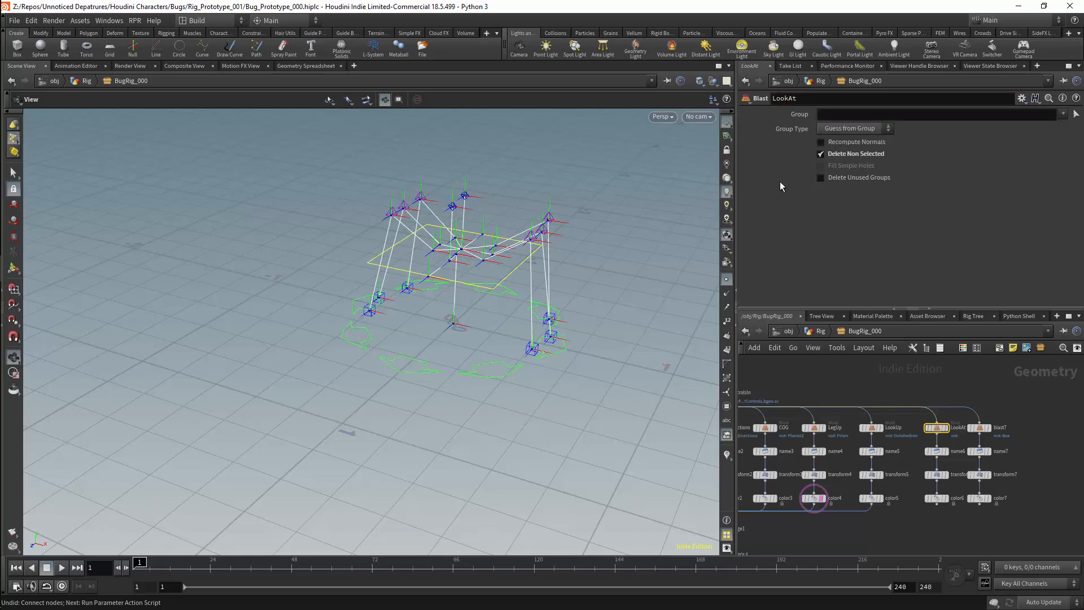
Set the LookAt Blast node's group to CircleXY and display that node's output.
click(1065, 114)
click(1046, 139)
click(934, 432)
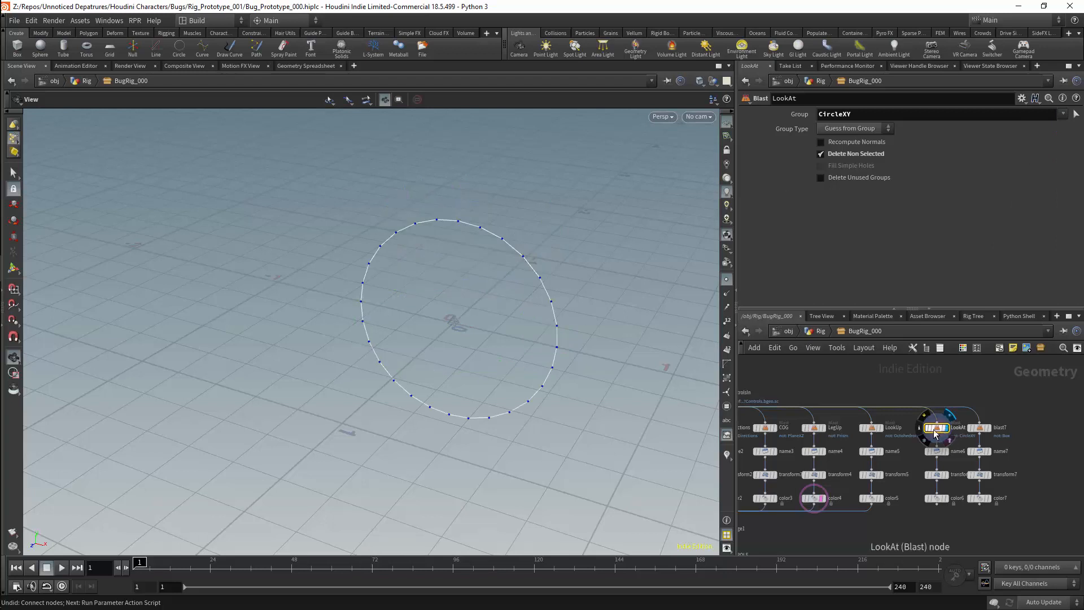
Change the sixth chain's Color node to dark red (0.5, 0, 0).
click(937, 498)
click(830, 185)
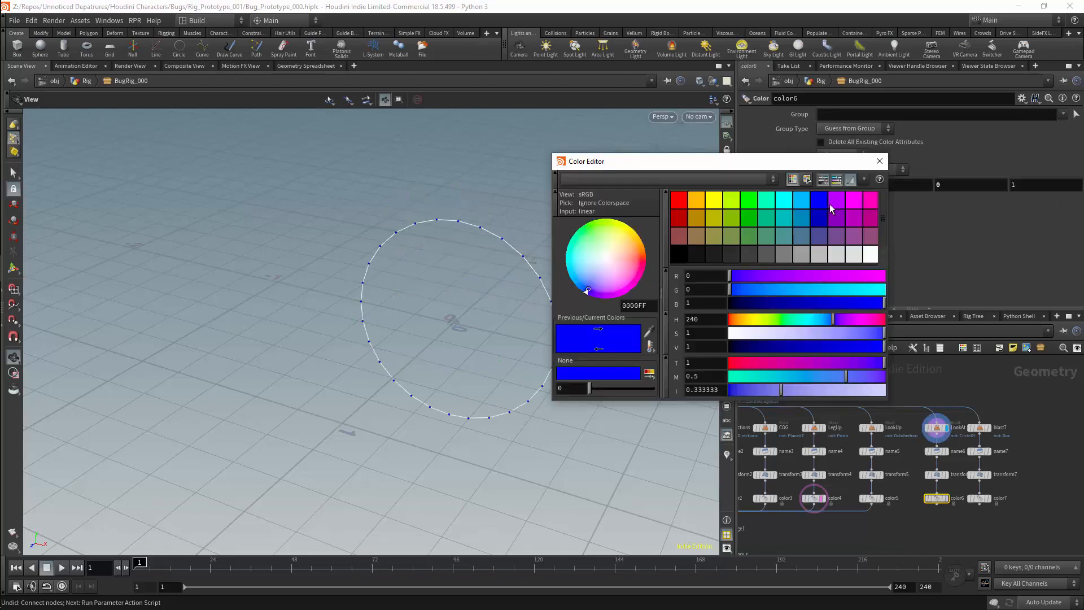
click(680, 219)
Set the sixth chain's Name node to assign LookAt and connect the chain's Color node to merge1.
click(935, 451)
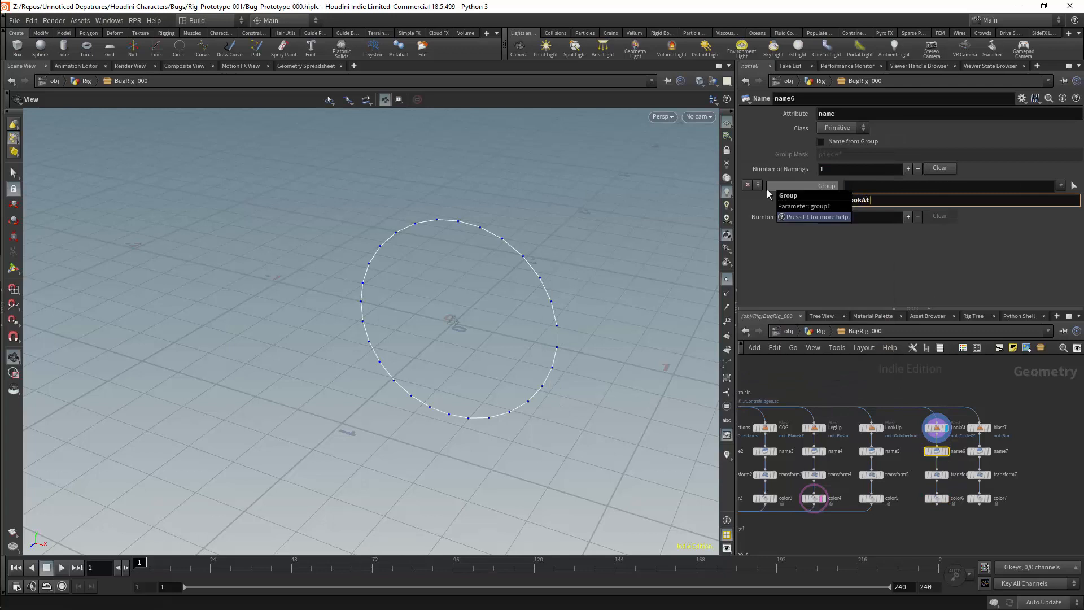
middle_drag(949, 532, 988, 474)
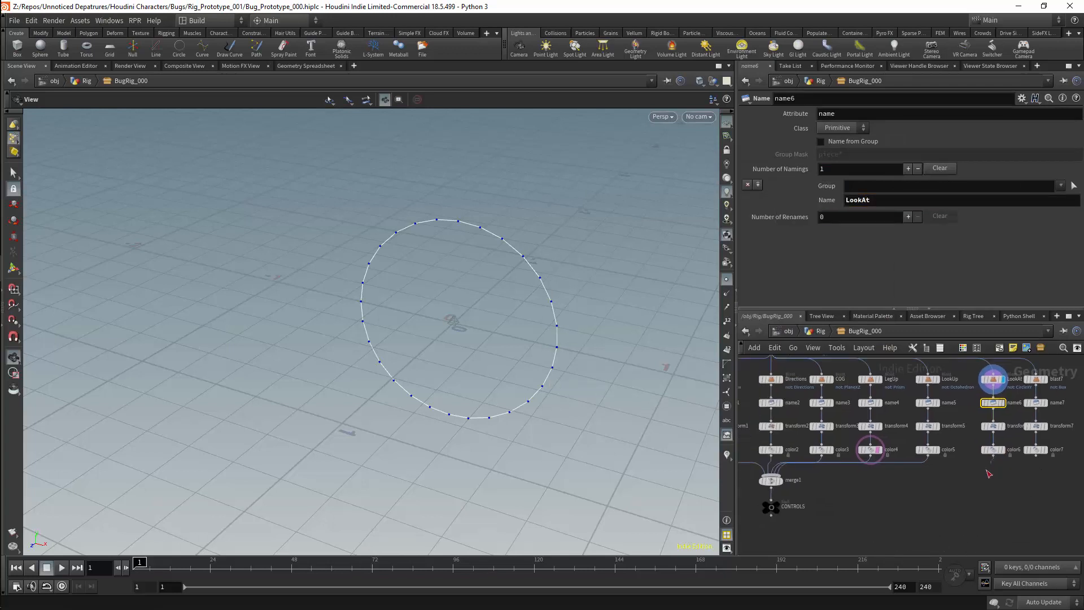
drag(994, 457, 796, 482)
drag(796, 481, 776, 477)
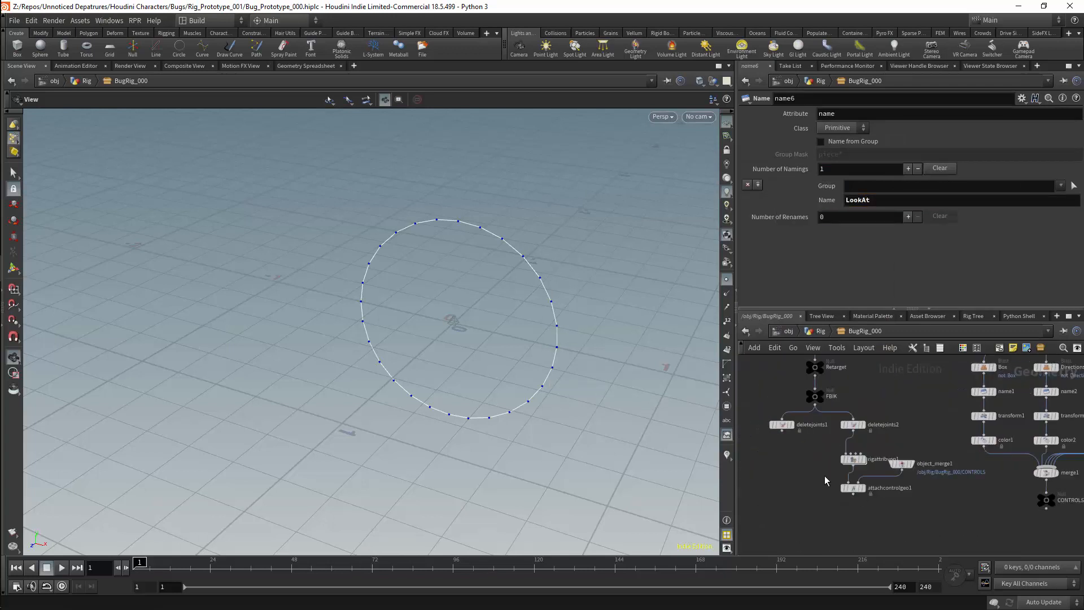
Add a sixth control entry to the Attach Control Geometry node for HeadEff and AbdomenEff with control name LookAt, and display the node.
click(850, 488)
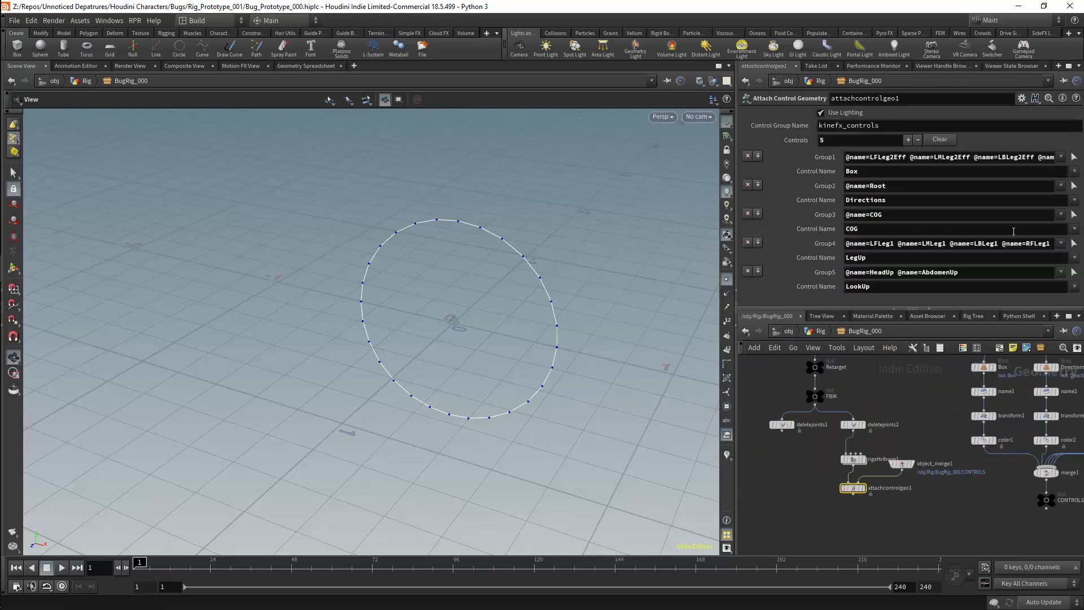
click(908, 140)
scroll(1081, 263, down, 1)
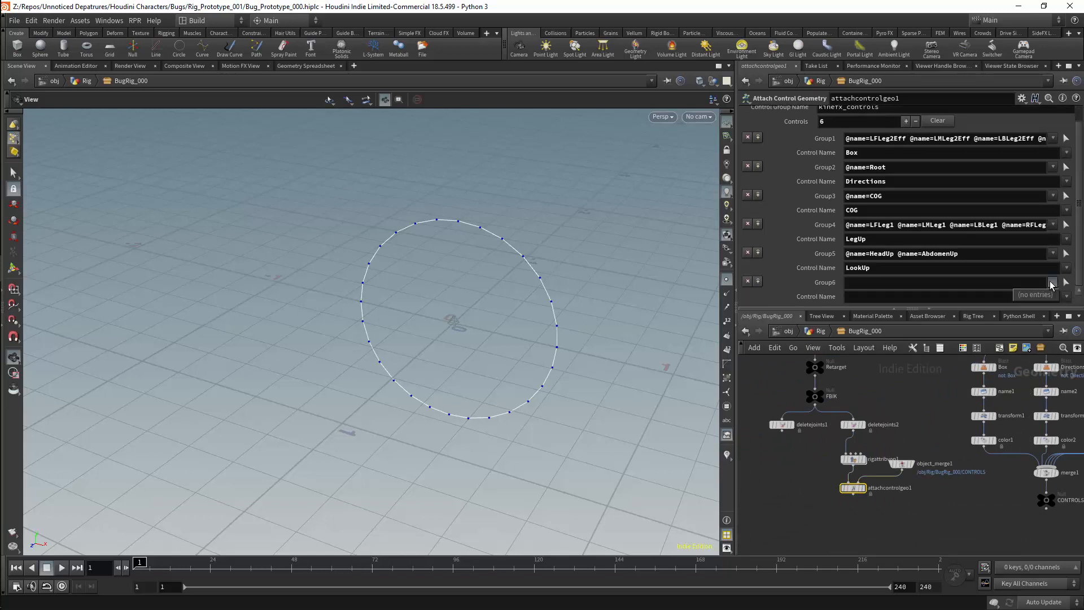
click(1066, 282)
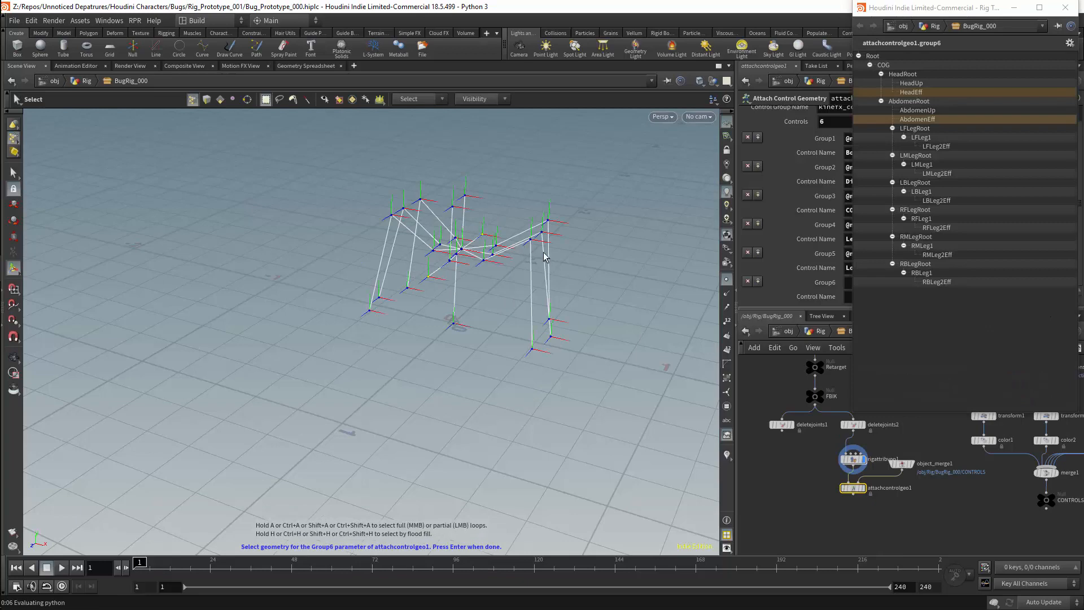
key(Return)
click(1066, 296)
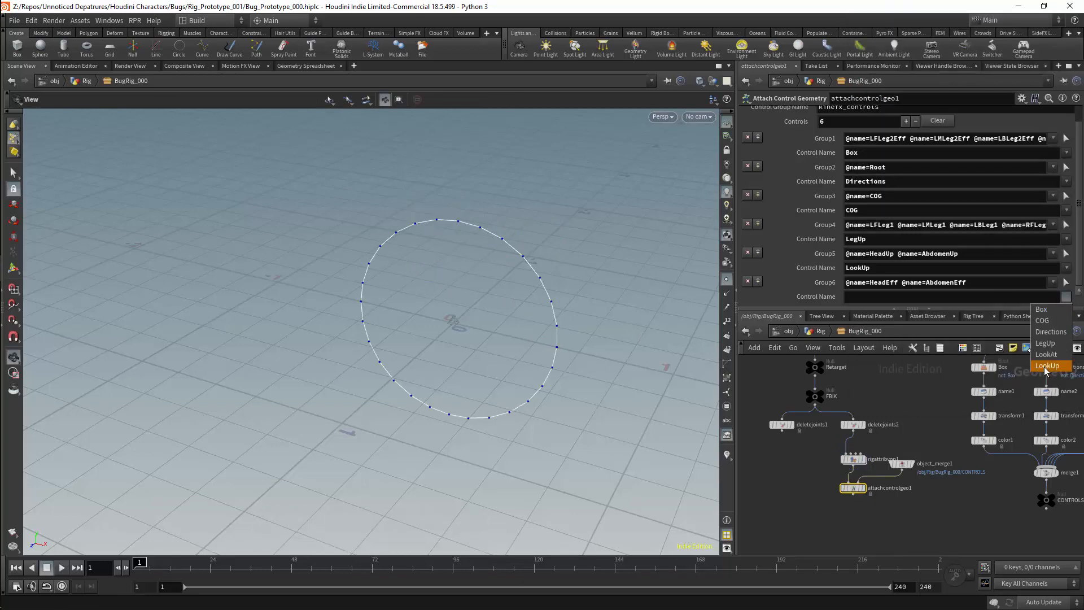
click(1047, 355)
key(r)
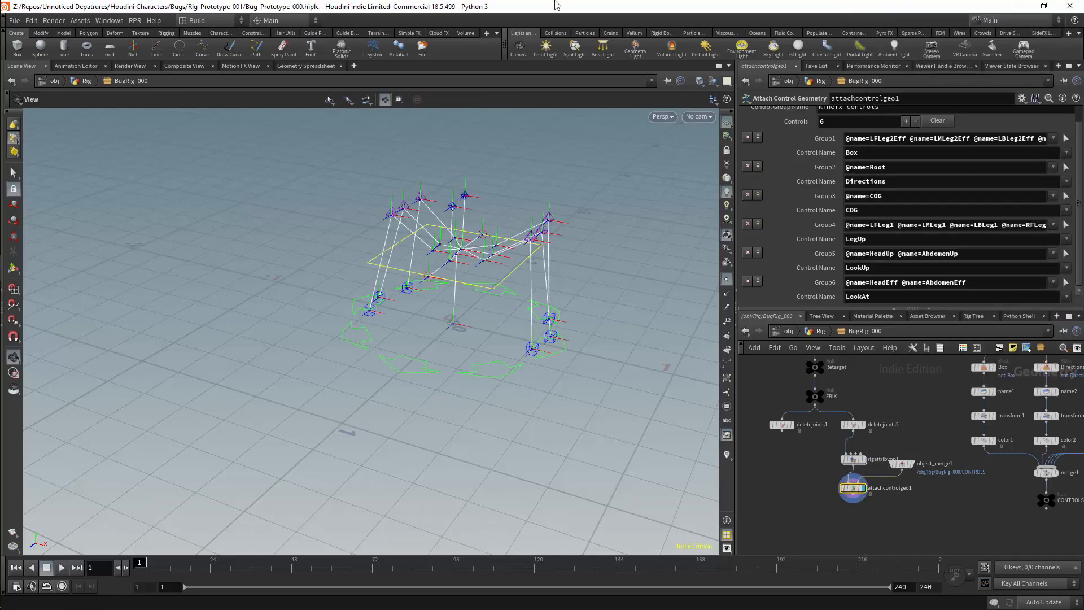
Set the LookAt chain's Transform node to a uniform scale of 0.14.
middle_drag(971, 519, 813, 497)
middle_drag(1067, 435, 952, 490)
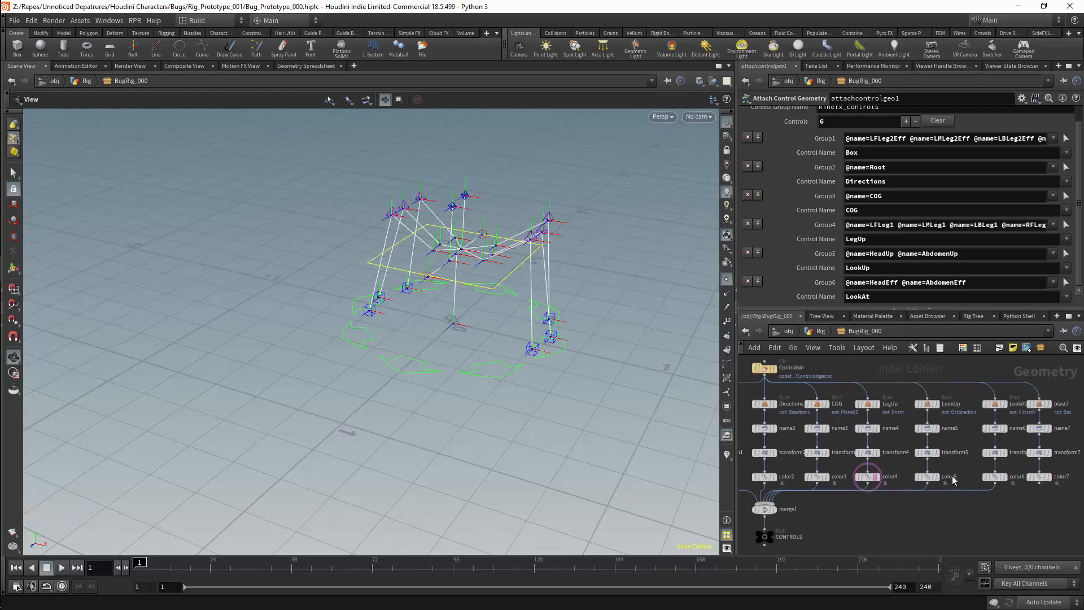
click(992, 477)
click(992, 453)
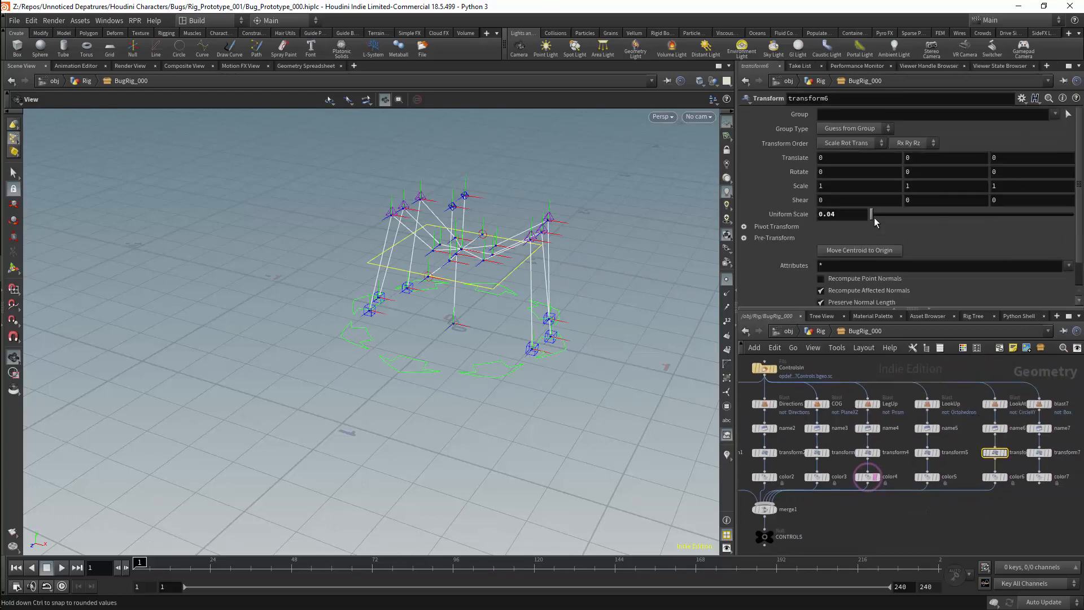
drag(873, 216, 874, 216)
mouse_move(525, 226)
mouse_down()
mouse_move(476, 222)
mouse_move(564, 235)
mouse_move(545, 220)
mouse_up()
Enclose the six finished control chains in a network box and move the unused seventh chain clear of it.
middle_drag(960, 544, 992, 518)
scroll(990, 516, down, 3)
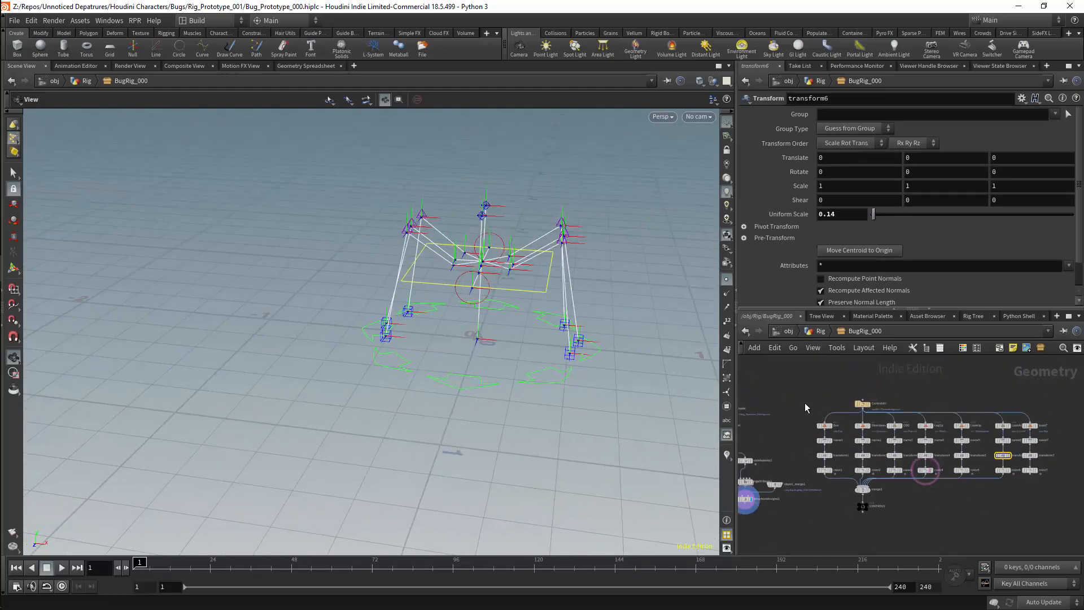
drag(805, 402, 1014, 482)
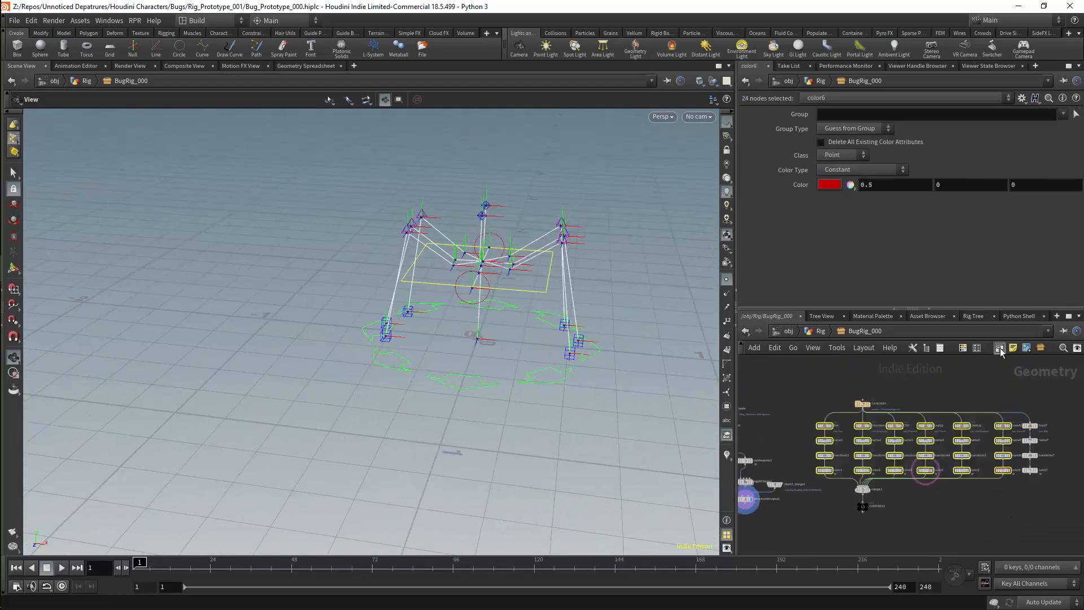
click(1000, 348)
drag(1053, 415, 1019, 480)
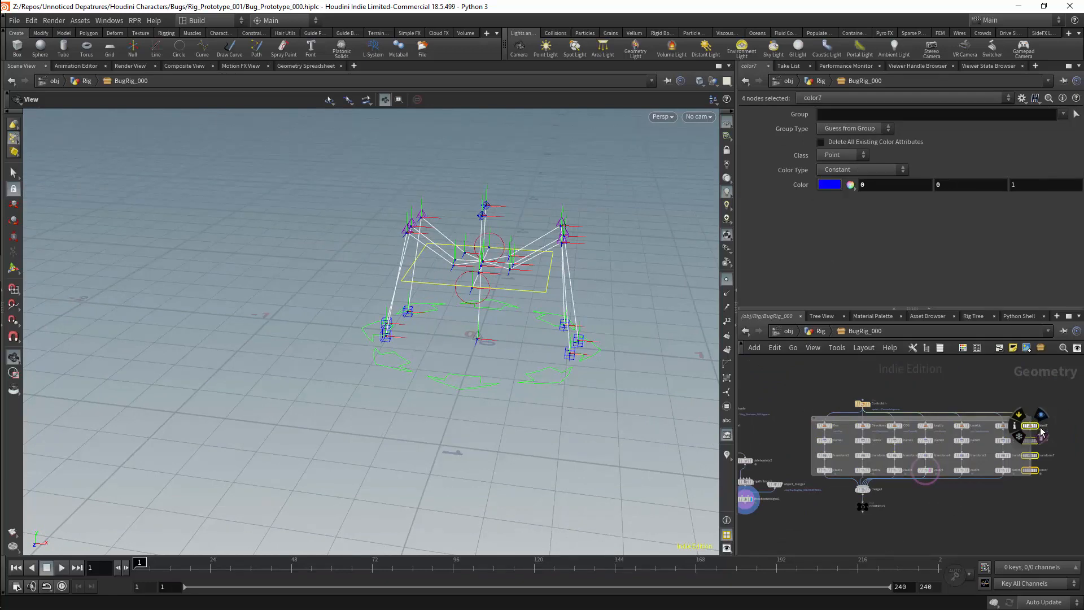
drag(1034, 427, 1055, 428)
Title the network box around the six control chains IK Controls.
scroll(963, 394, up, 4)
middle_drag(978, 391, 1081, 384)
double_click(886, 439)
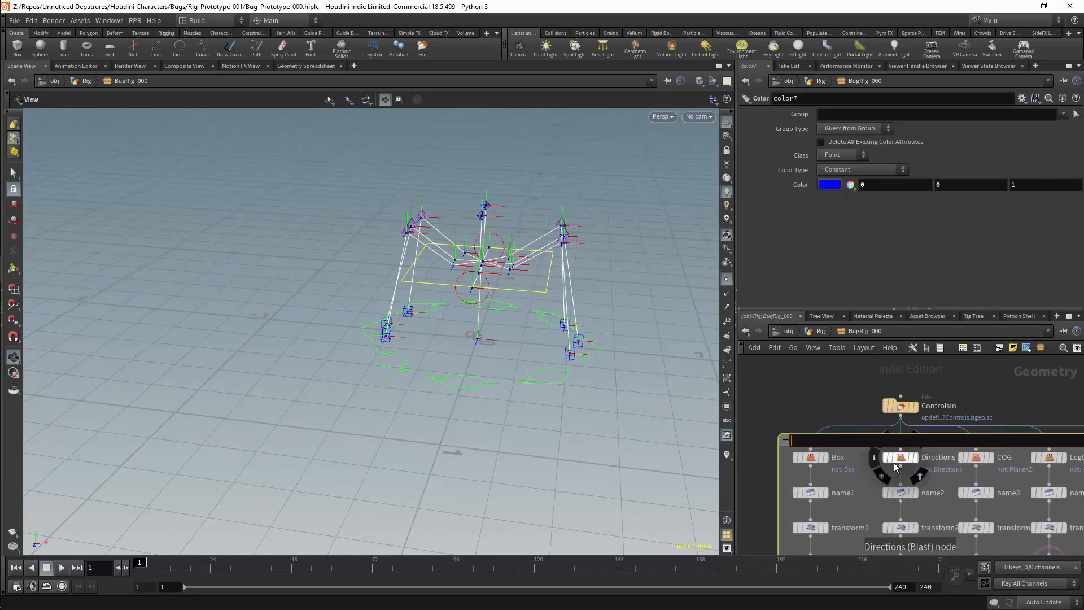
text(IK Controls)
key(Return)
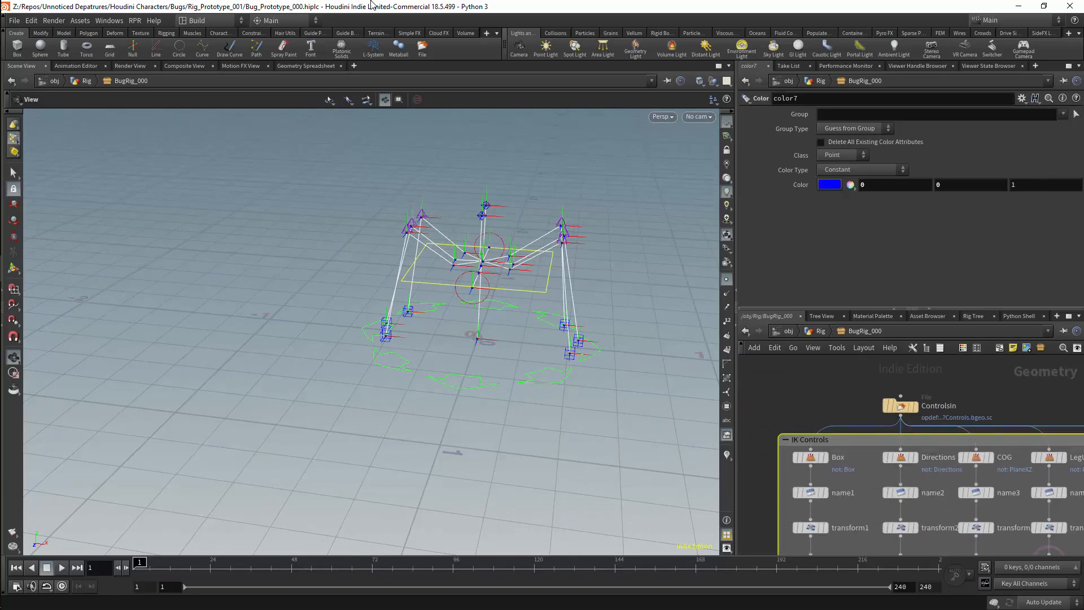
Rename the seventh chain's Blast node FKRotation.
scroll(910, 421, down, 6)
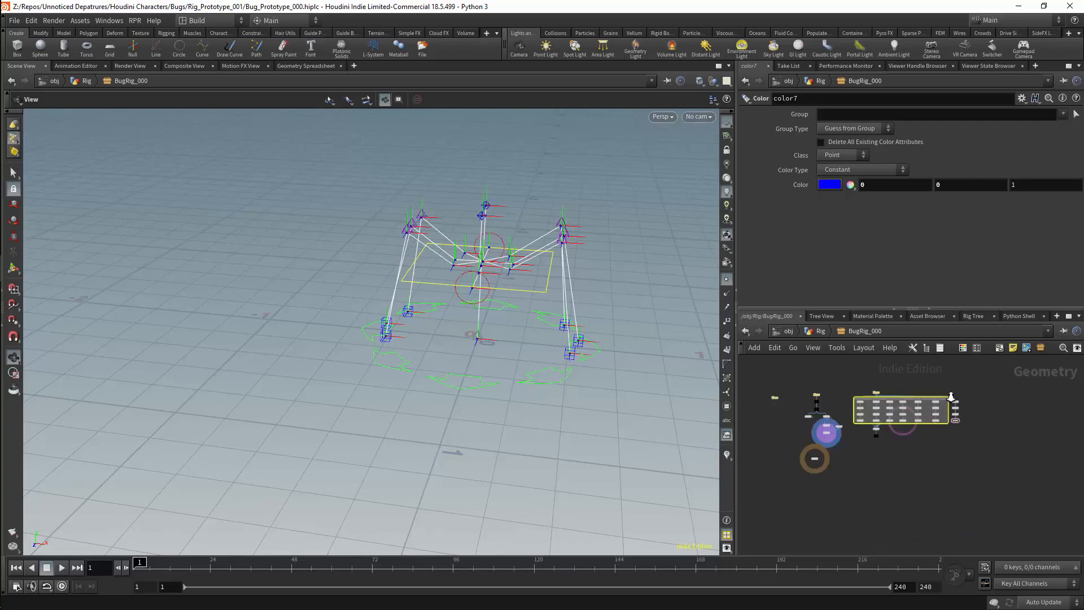
scroll(954, 394, up, 8)
double_click(875, 446)
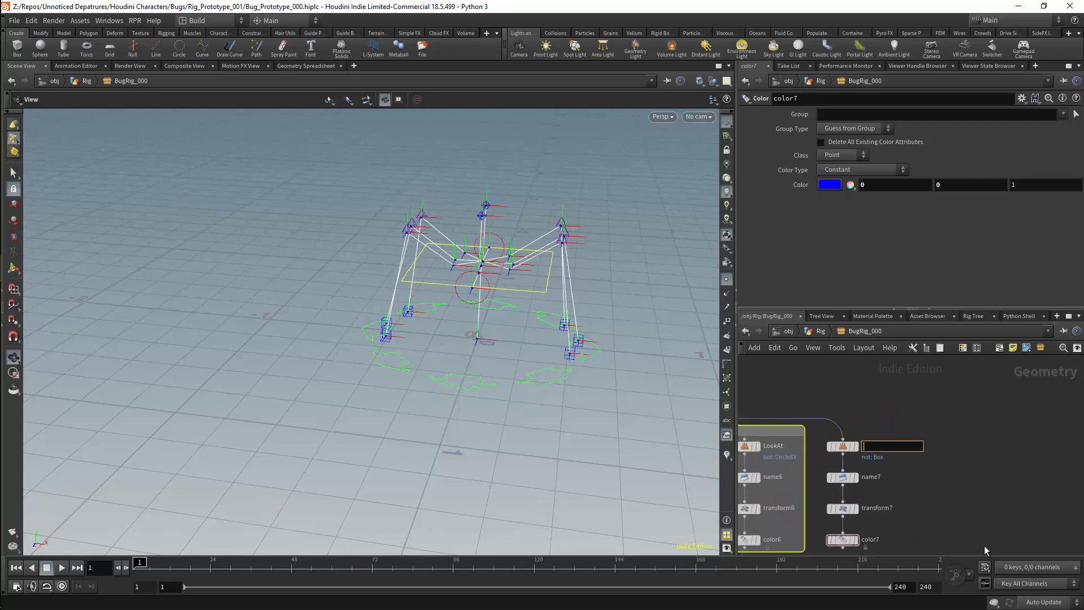
text(FKRotation)
key(Return)
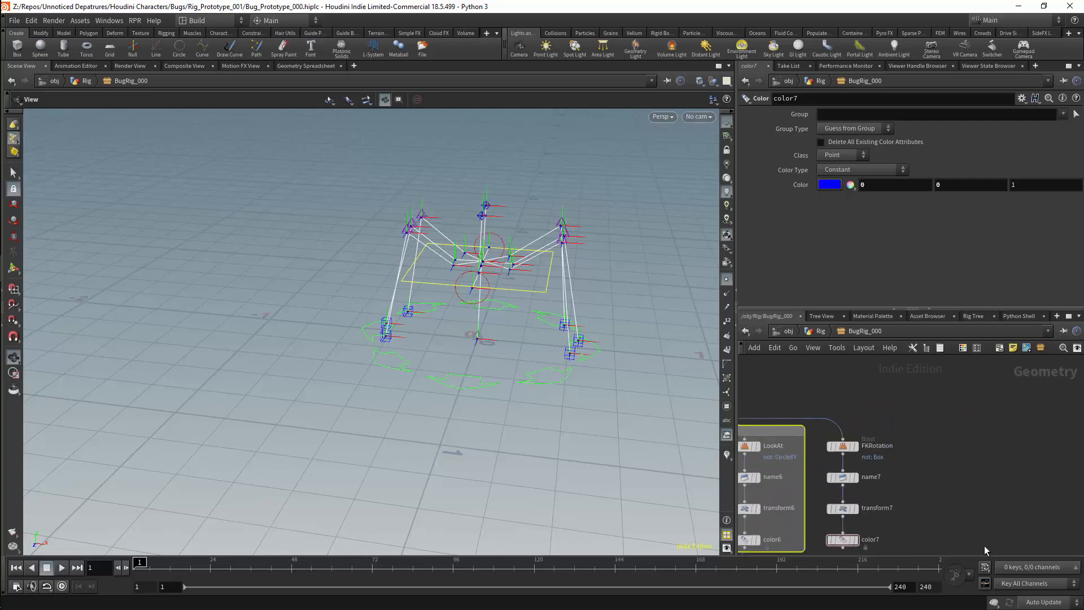
Replace Box with Sphere in the FKRotation Blast node's group.
click(850, 445)
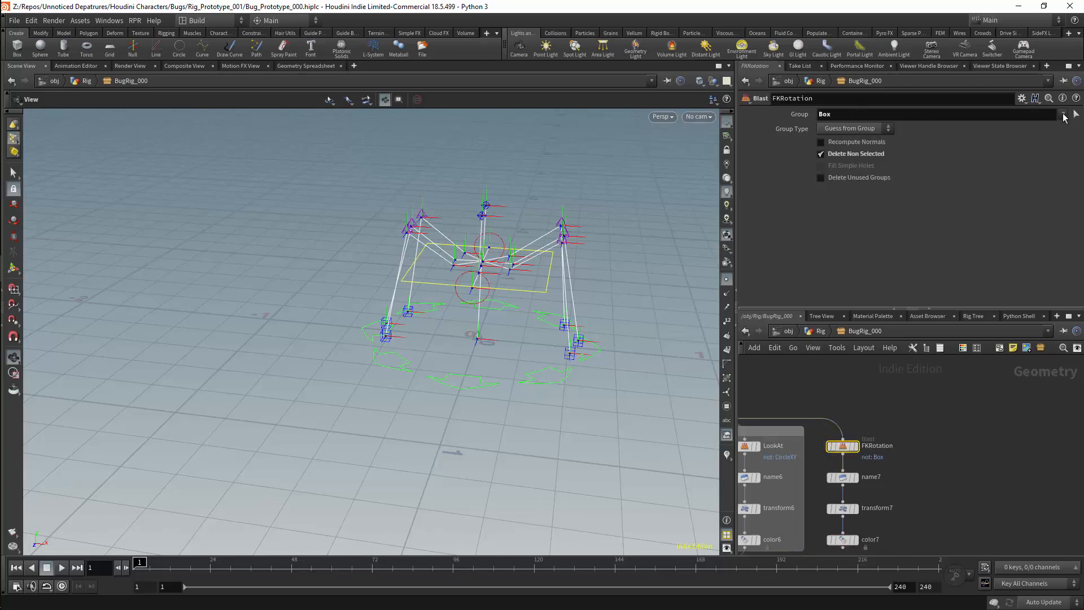
click(1064, 115)
click(1034, 275)
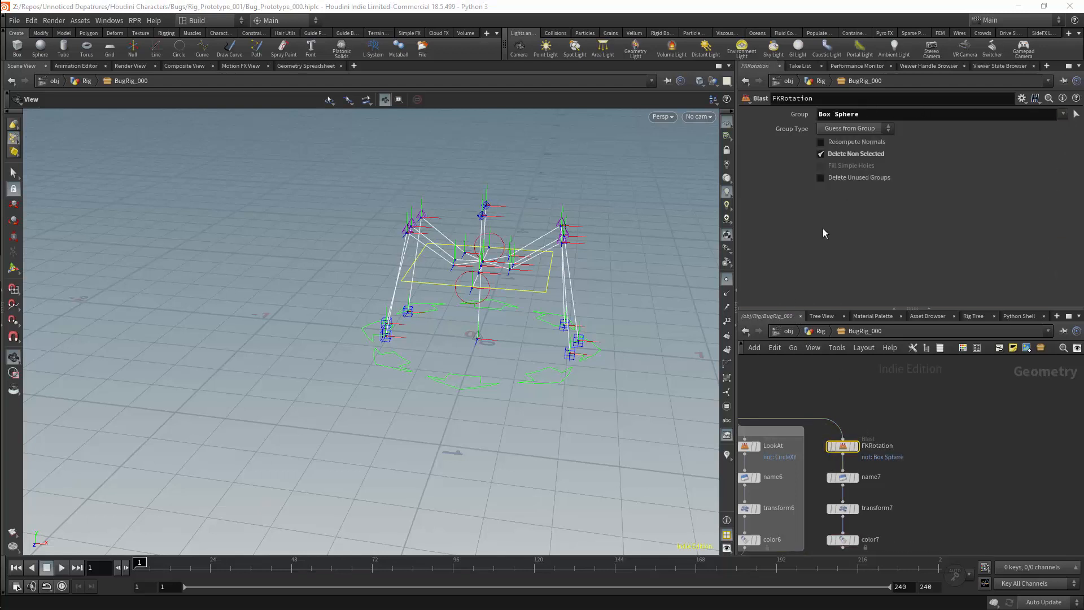
drag(837, 114, 778, 117)
key(BackSpace)
key(Return)
Change the FKRotation chain's Color node to muted purple (0.1875, 0.075, 0.3).
middle_drag(928, 531, 937, 418)
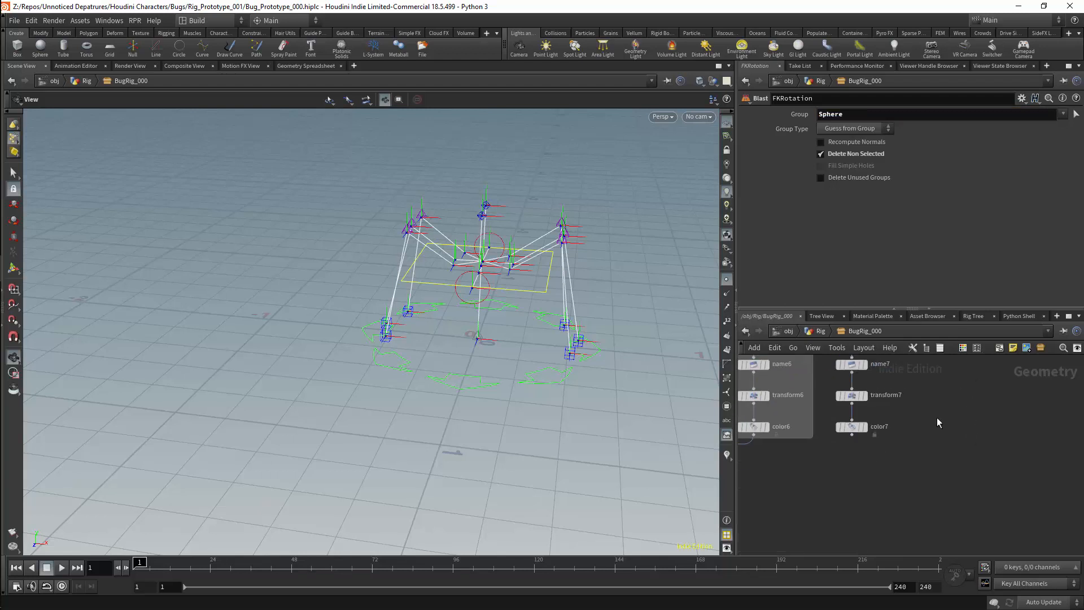
click(851, 427)
click(825, 186)
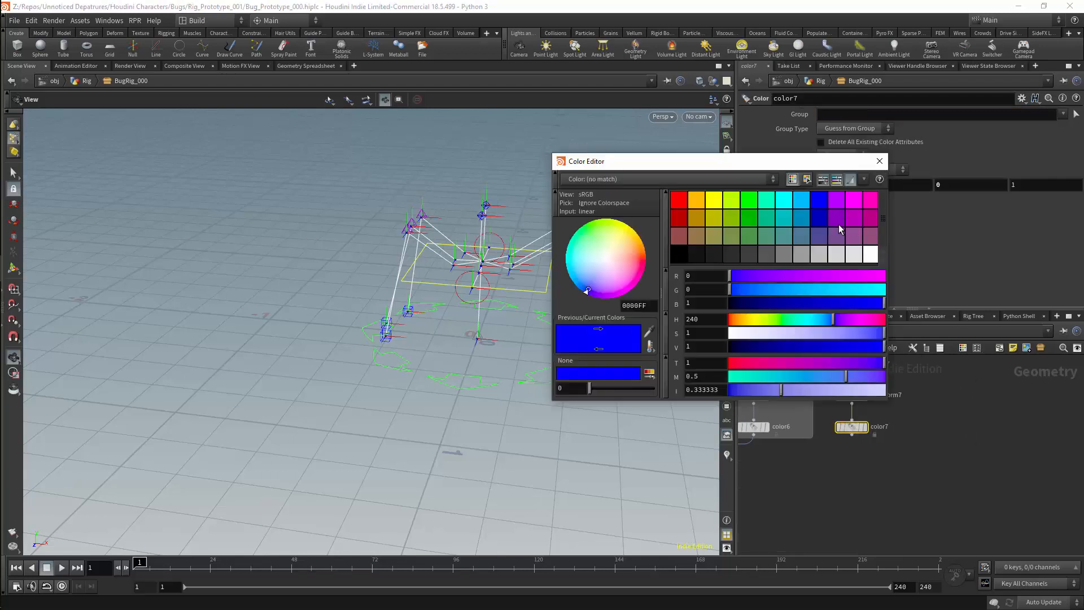
click(835, 235)
click(879, 162)
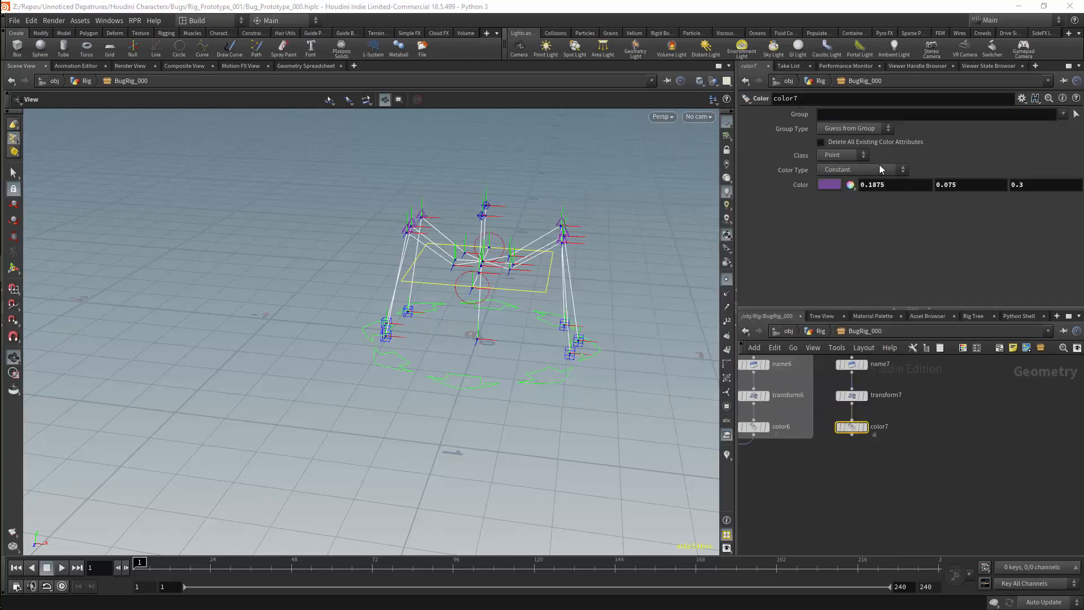
Connect the FKRotation chain's Color node to merge1 and move the merge1 and CONTROLS nodes further below the chains.
middle_drag(904, 407, 1067, 423)
scroll(979, 443, down, 3)
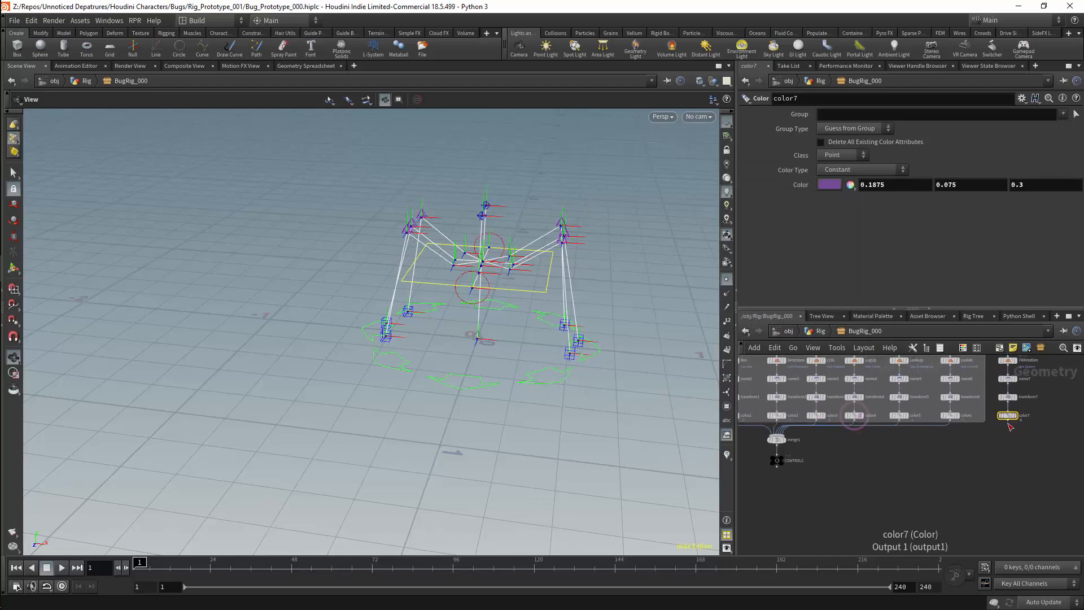
drag(1008, 421, 870, 450)
drag(789, 446, 821, 490)
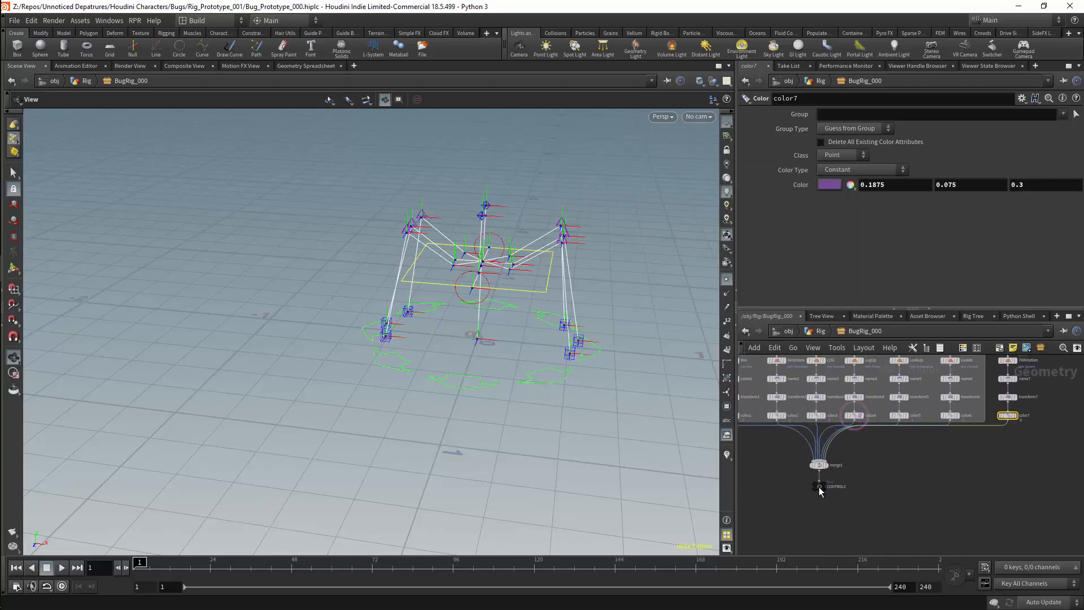
Color the IK Controls network box dark teal and deselect it.
middle_drag(877, 470, 970, 551)
click(970, 439)
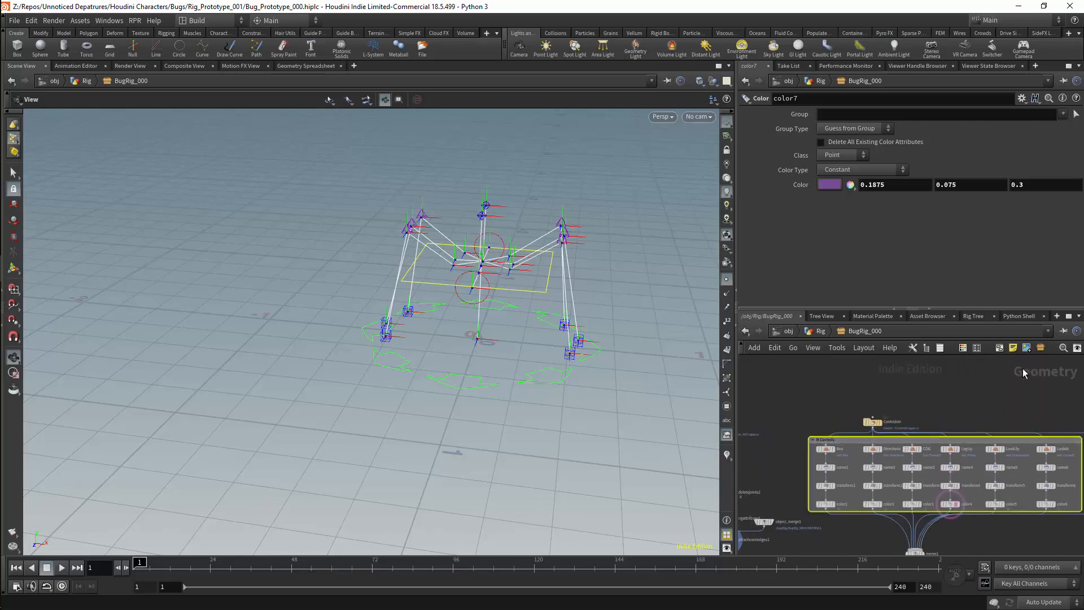
key(c)
click(1053, 504)
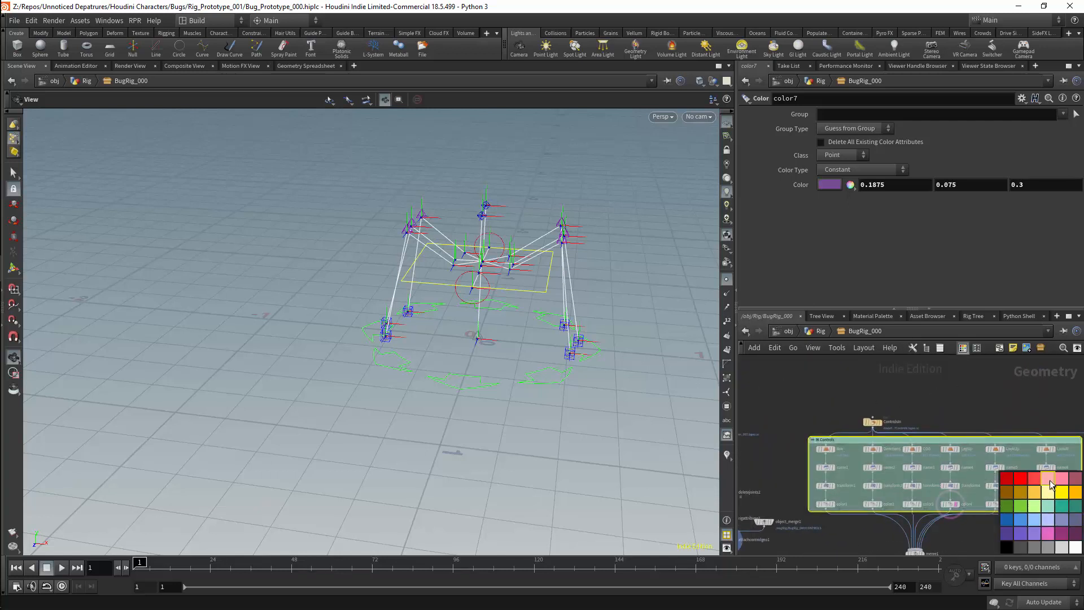
click(1060, 508)
click(1034, 507)
click(1071, 510)
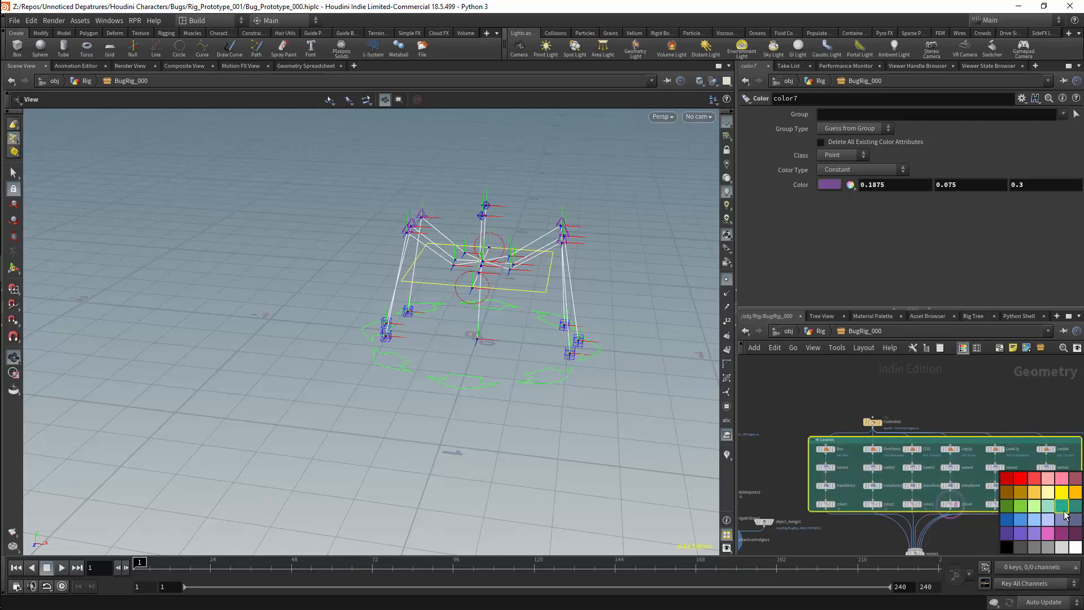
click(1021, 403)
scroll(1010, 398, down, 6)
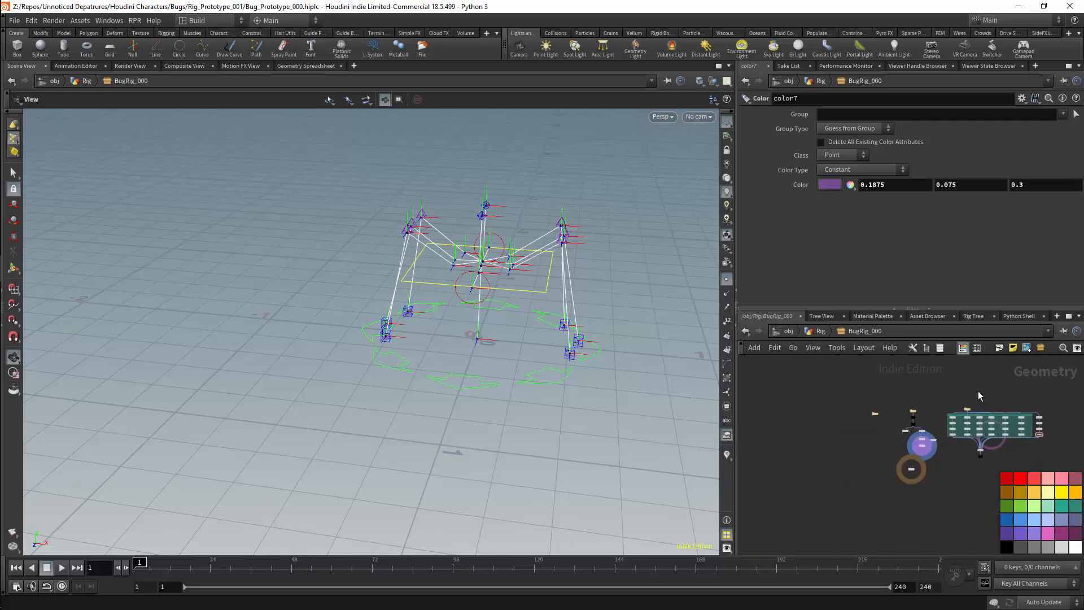
scroll(948, 480, down, 2)
scroll(936, 480, up, 6)
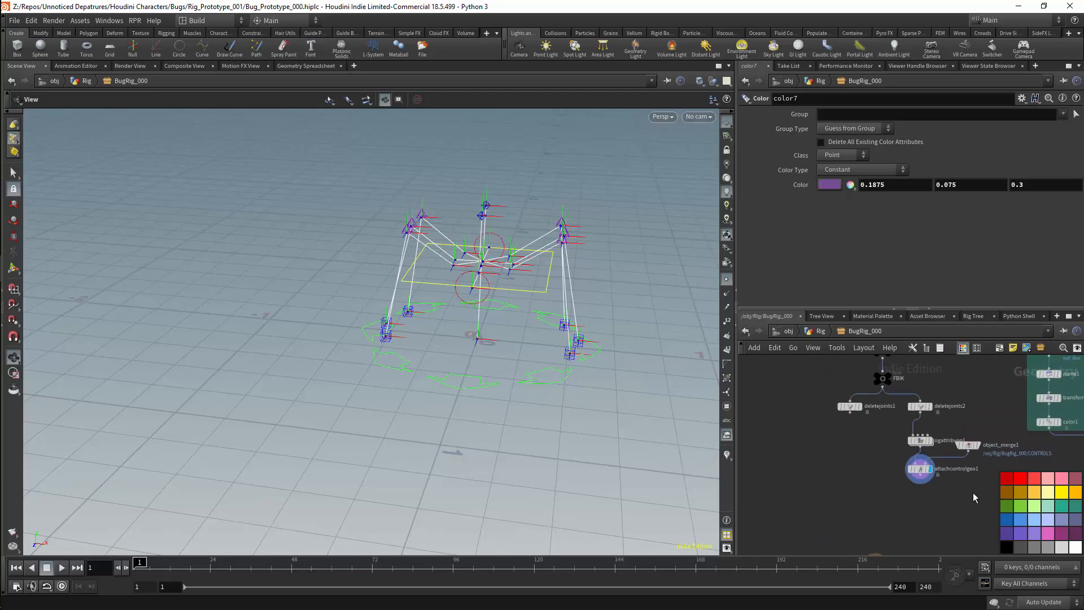
scroll(926, 440, down, 5)
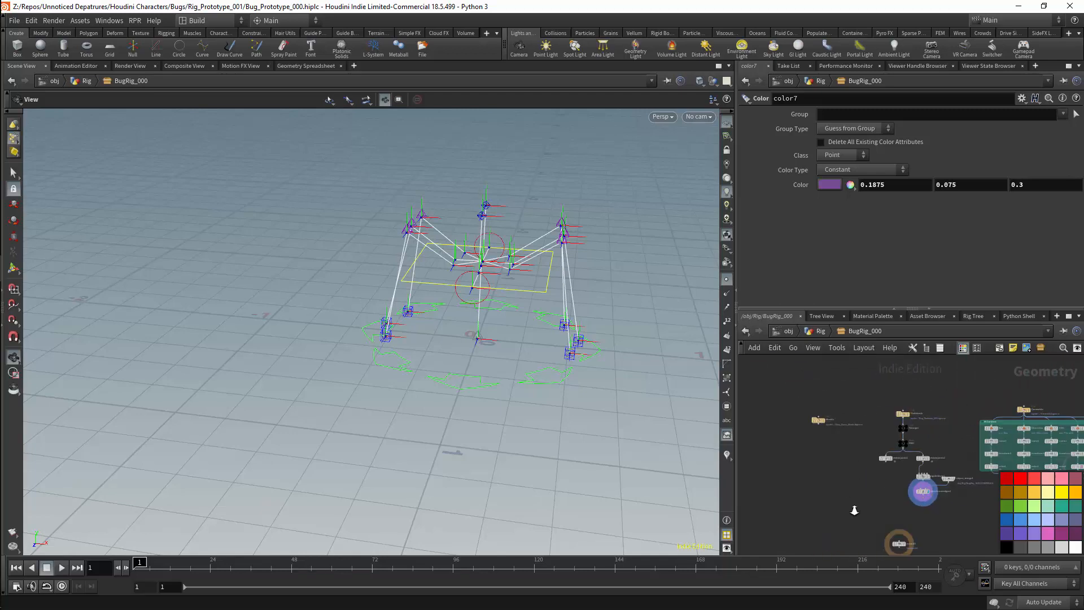